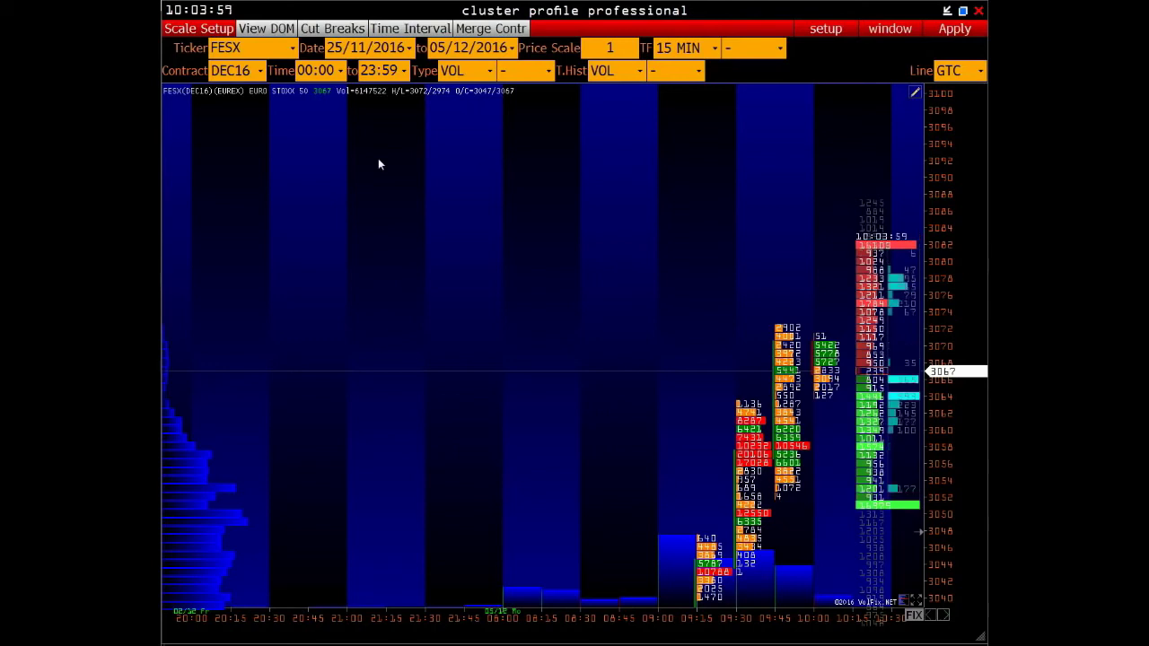
# Set the chart's Right Scale to DELTA in the scale setup and apply it.
pyautogui.click(185, 31)
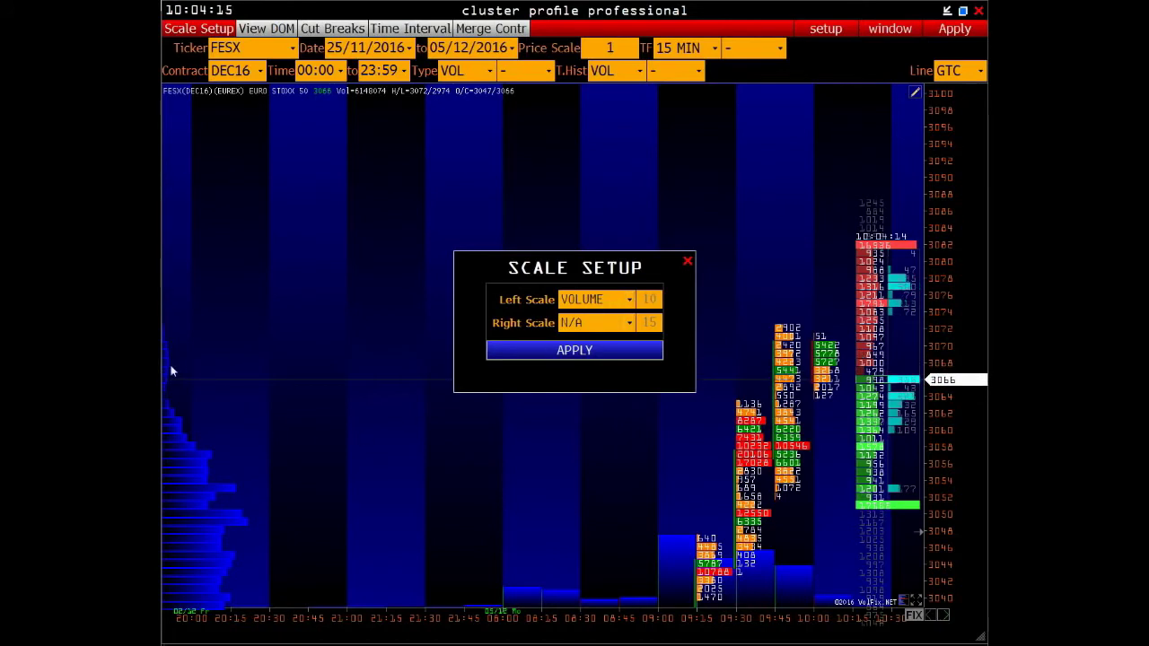
pyautogui.click(628, 323)
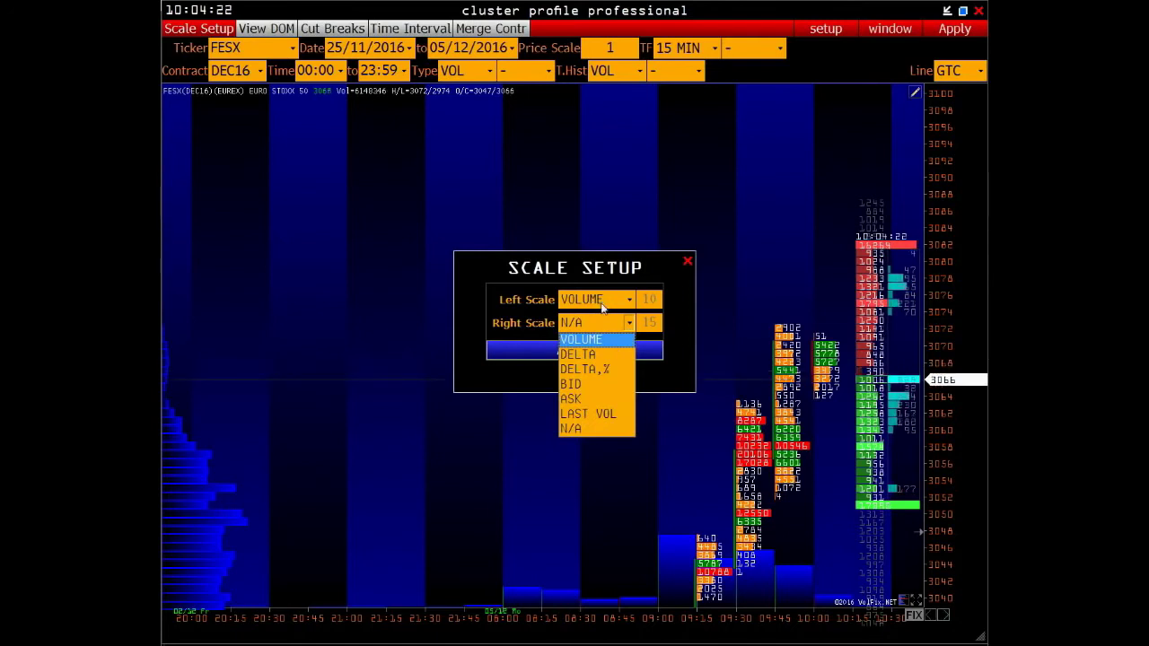
pyautogui.click(596, 353)
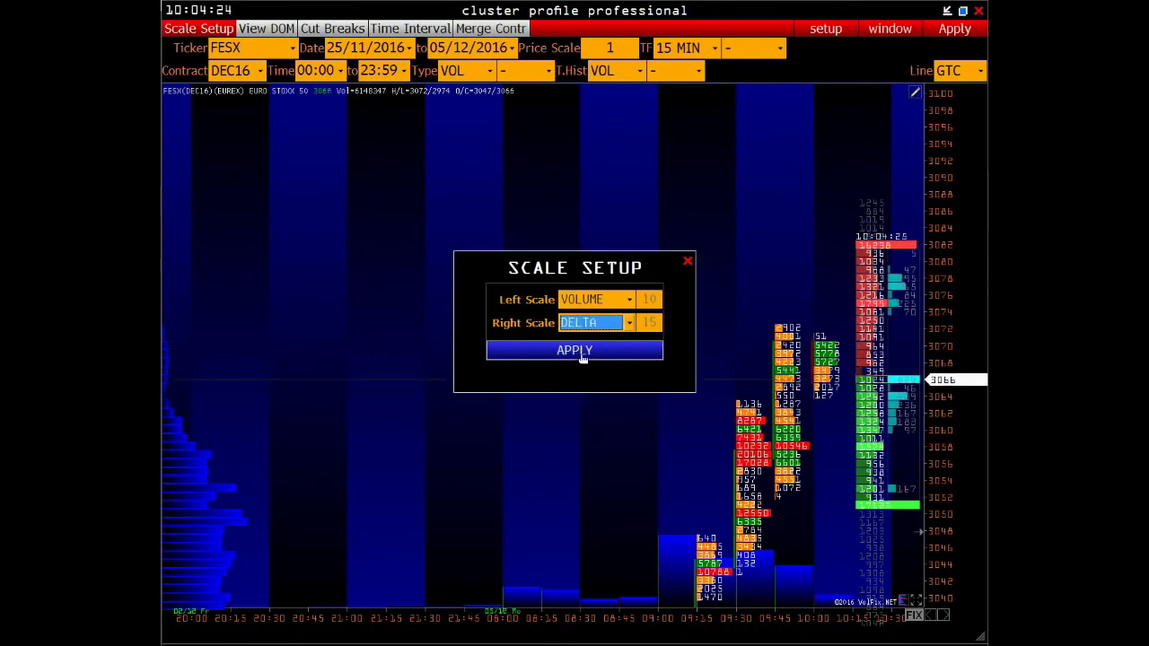
pyautogui.click(581, 352)
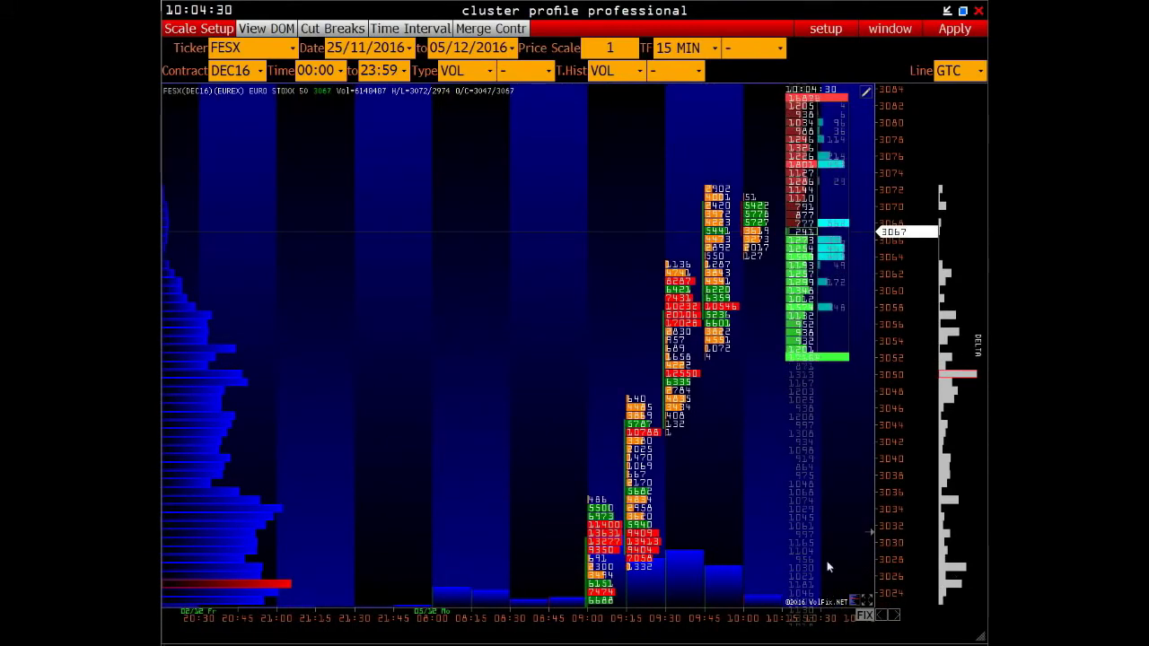
# Change the Right Scale to LAST VOL with a value of 15 in the scale setup and apply it.
pyautogui.rightClick(433, 194)
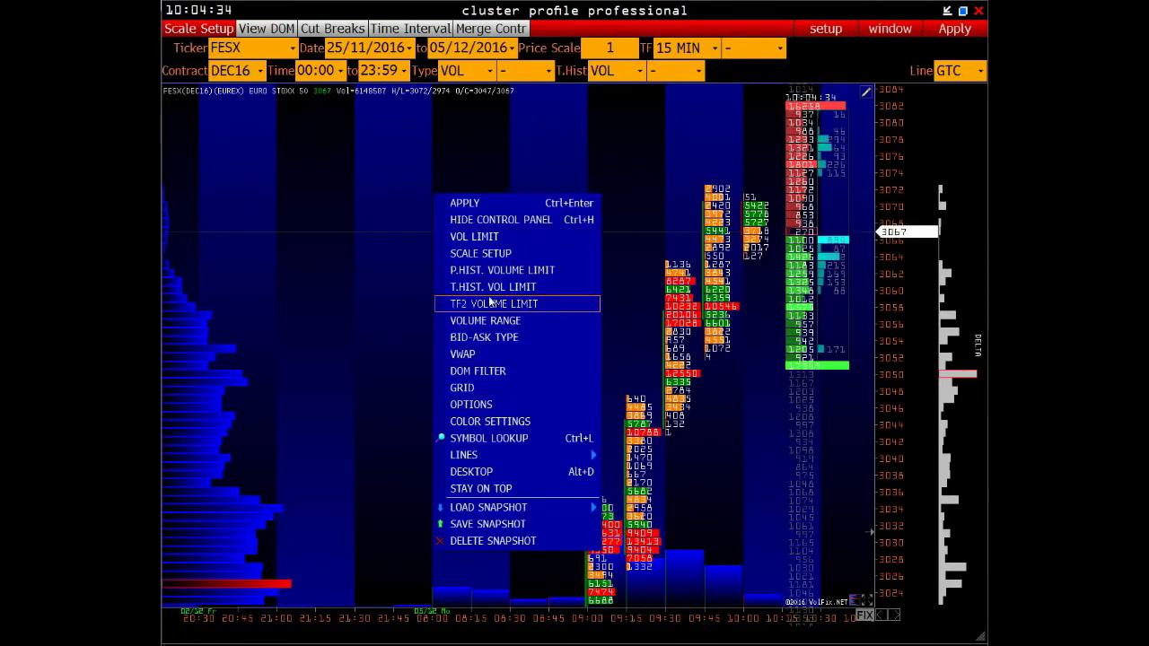
pyautogui.click(187, 28)
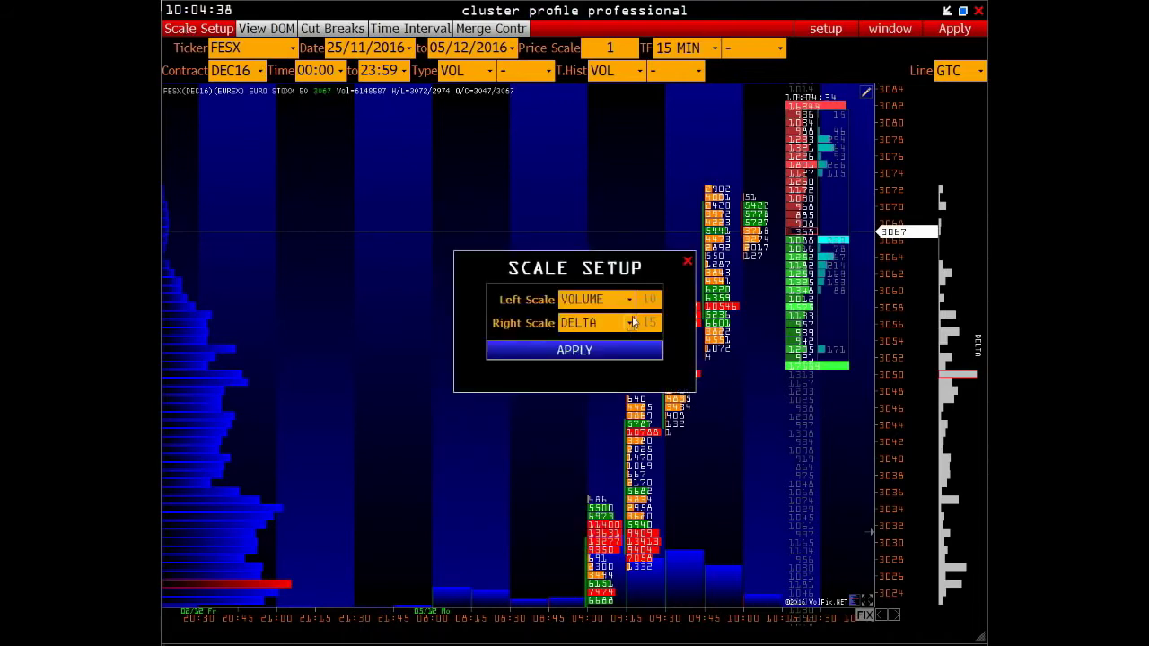
pyautogui.click(631, 323)
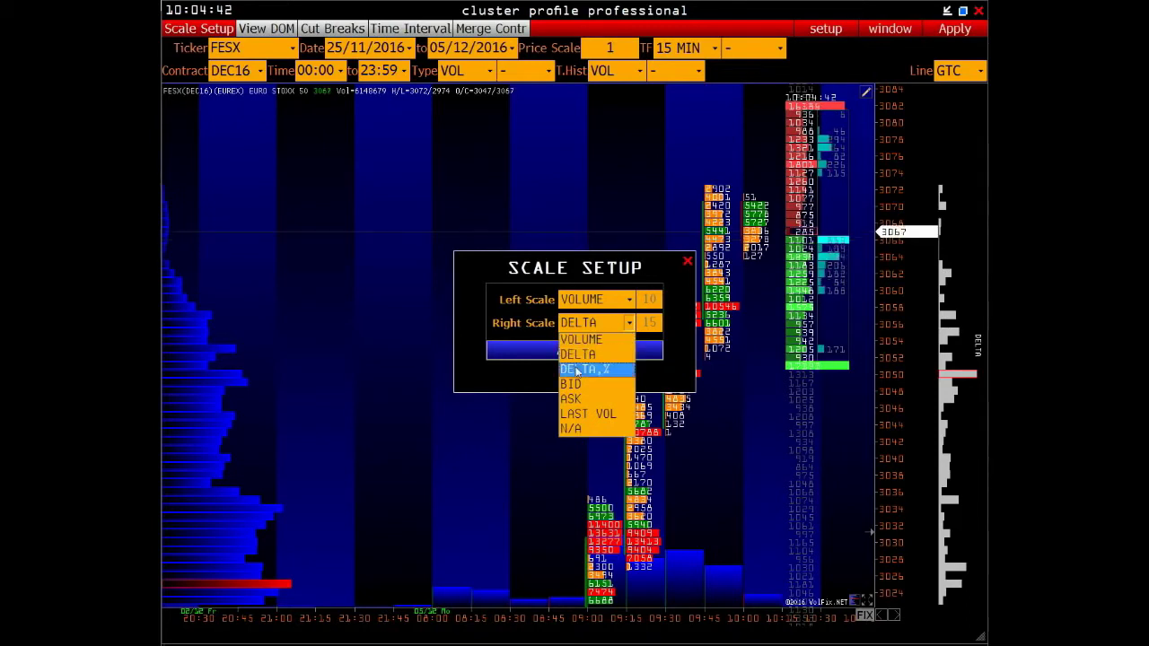
pyautogui.click(601, 418)
pyautogui.moveTo(660, 324); pyautogui.dragTo(640, 322)
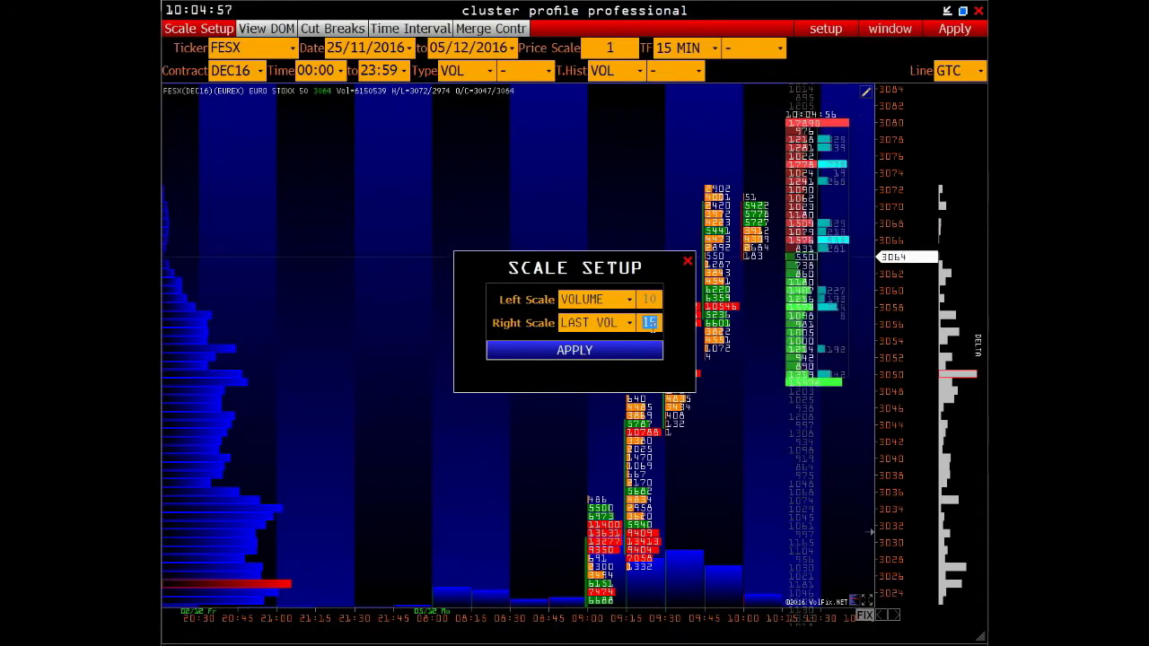
pyautogui.write('10')
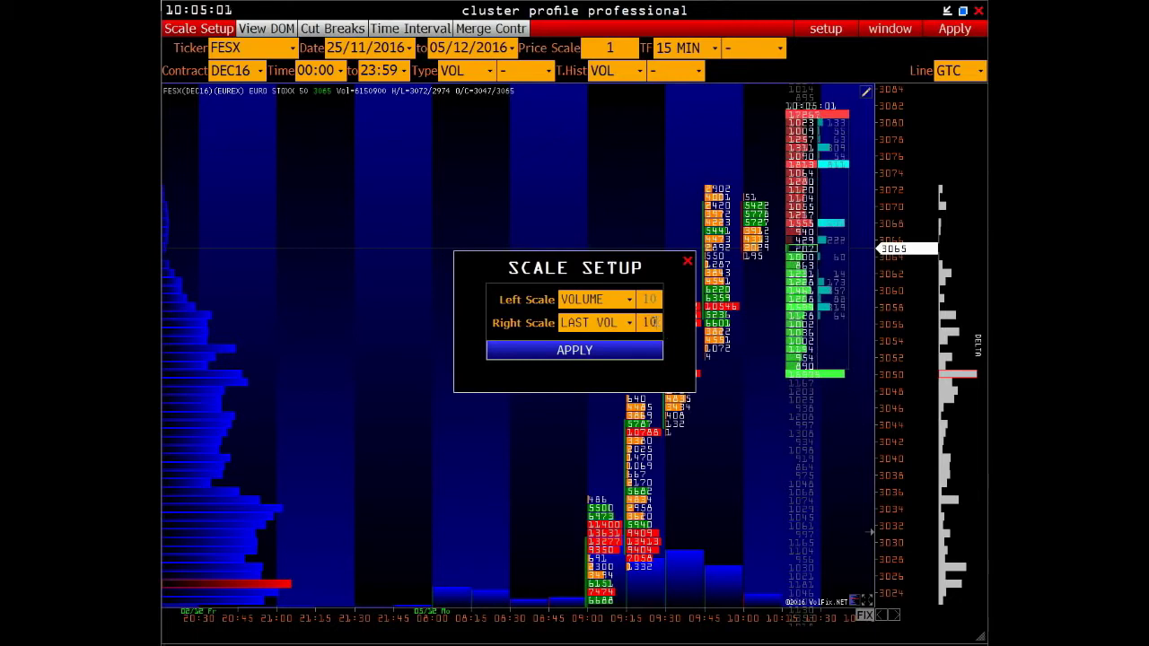
pyautogui.write('15')
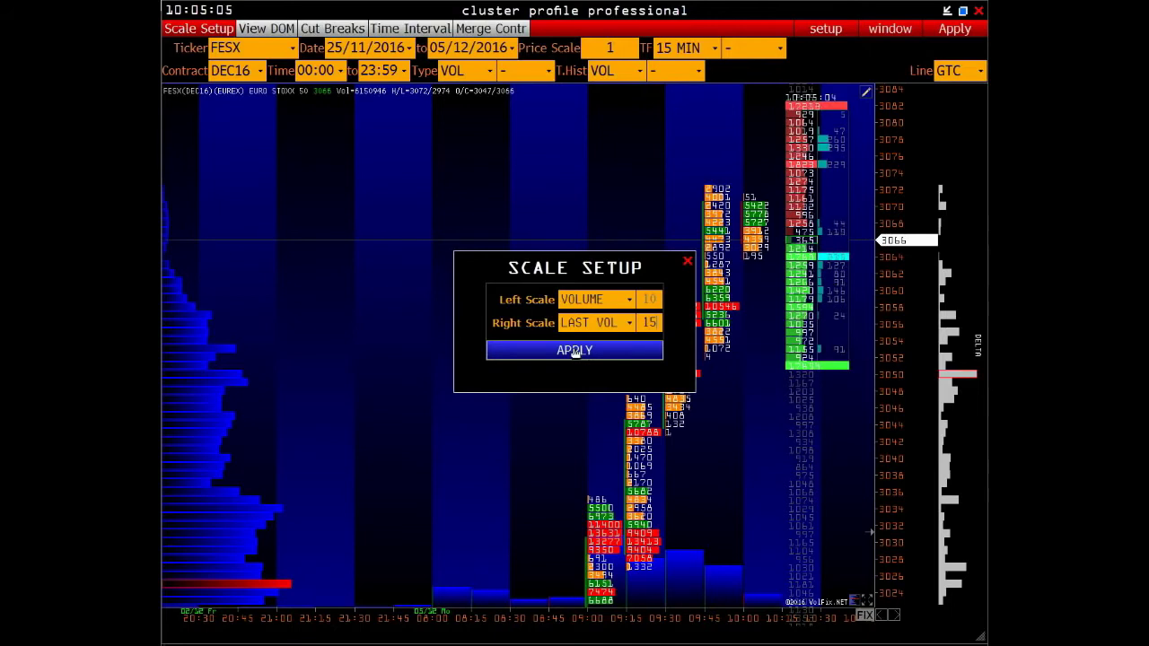
pyautogui.click(574, 350)
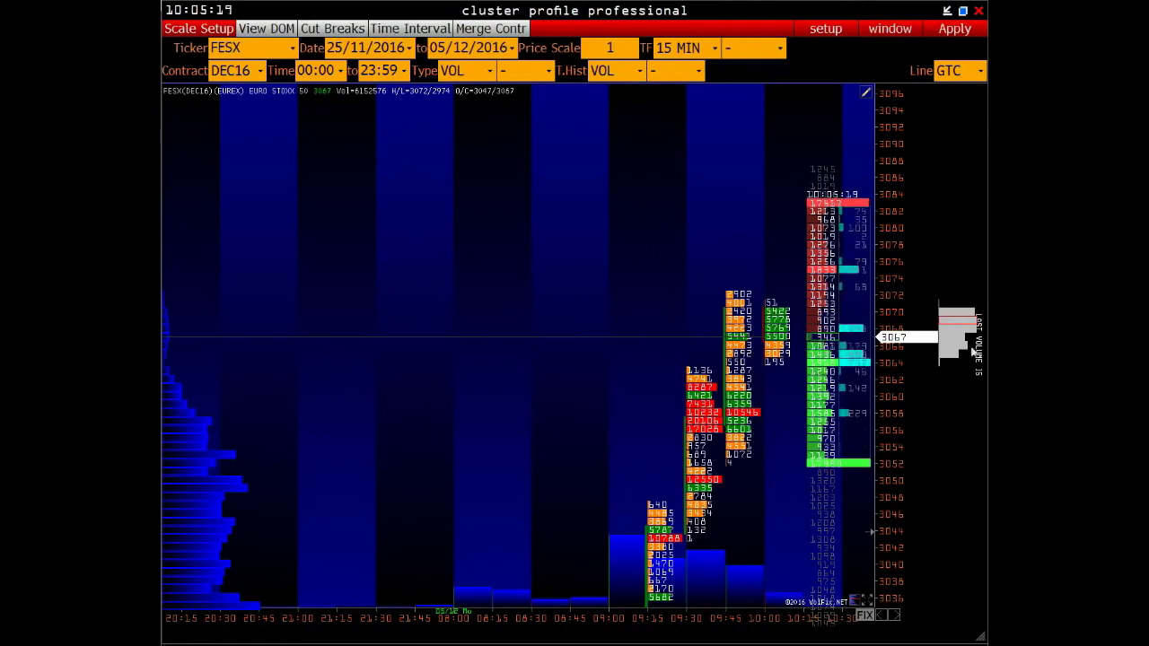
# Set the Right Scale to N/A in the scale setup and apply it.
pyautogui.rightClick(502, 236)
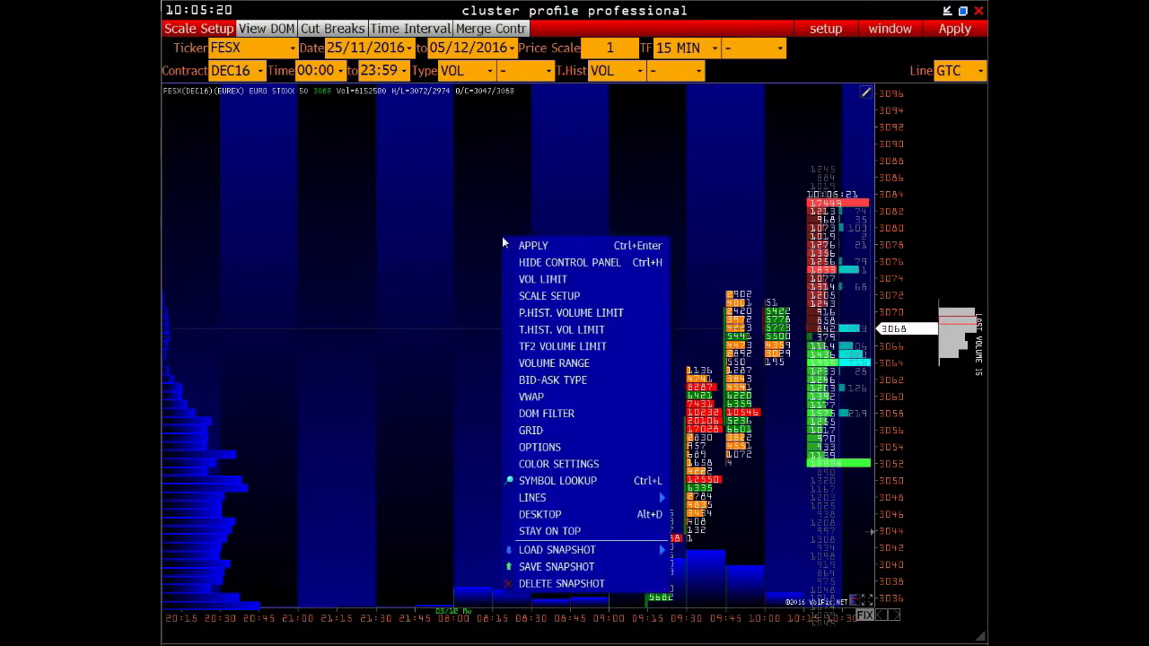
pyautogui.click(548, 296)
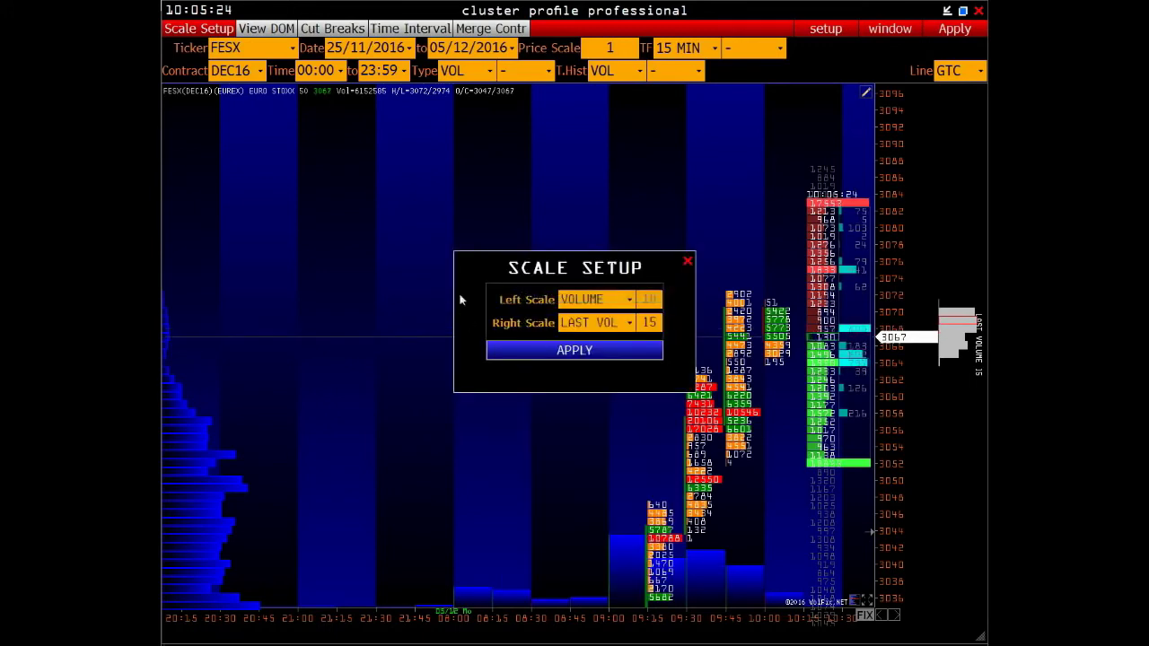
pyautogui.click(626, 328)
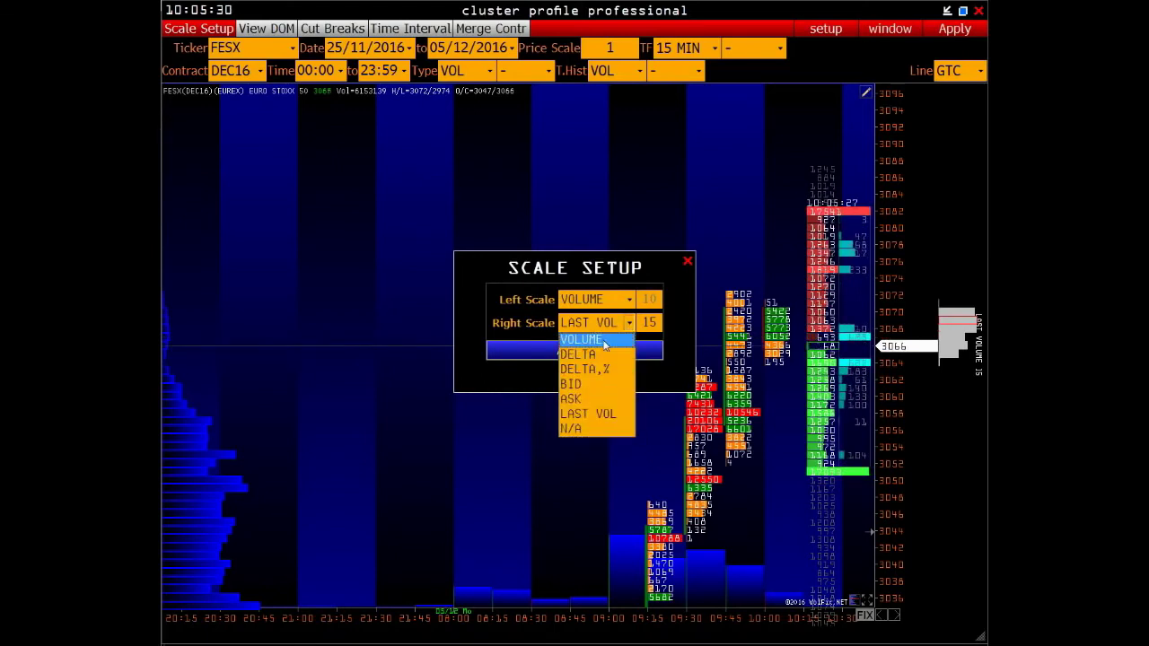
pyautogui.click(590, 431)
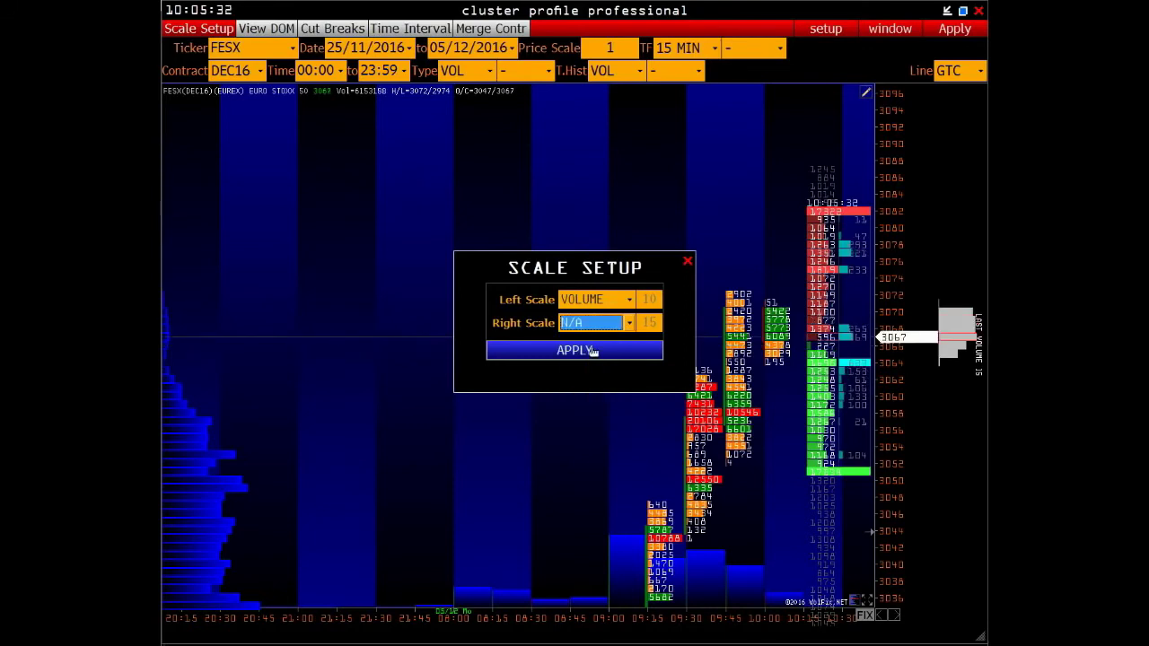
pyautogui.click(589, 350)
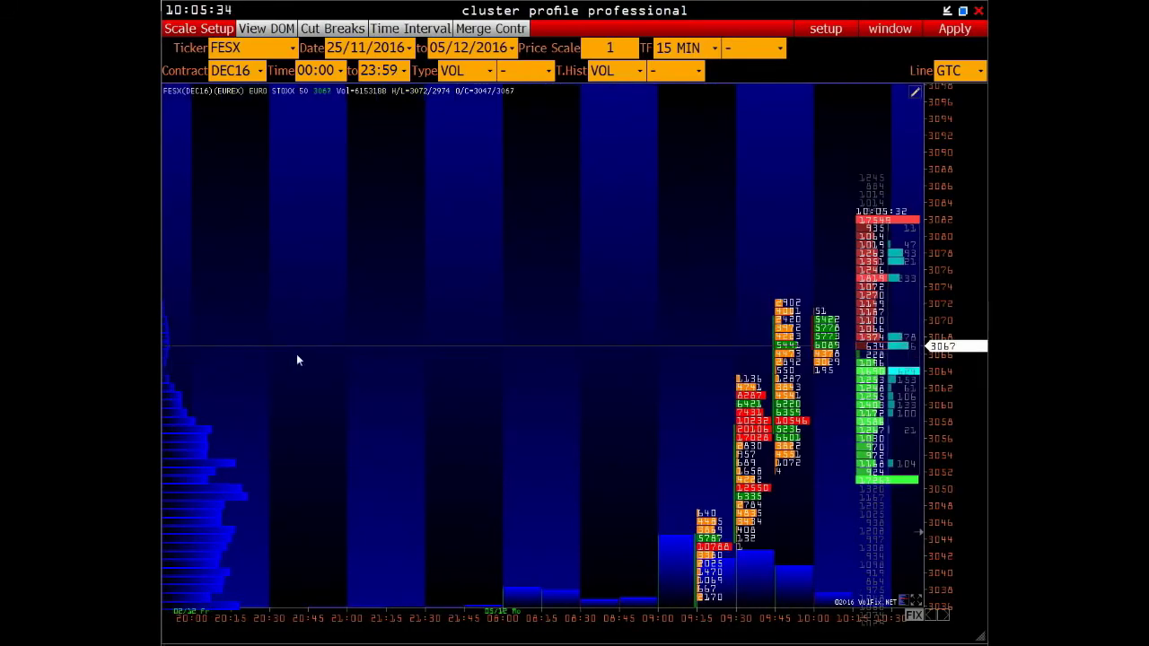
# Switch the DOM display off and on again, and do the same with the Cut Breaks option.
pyautogui.click(258, 34)
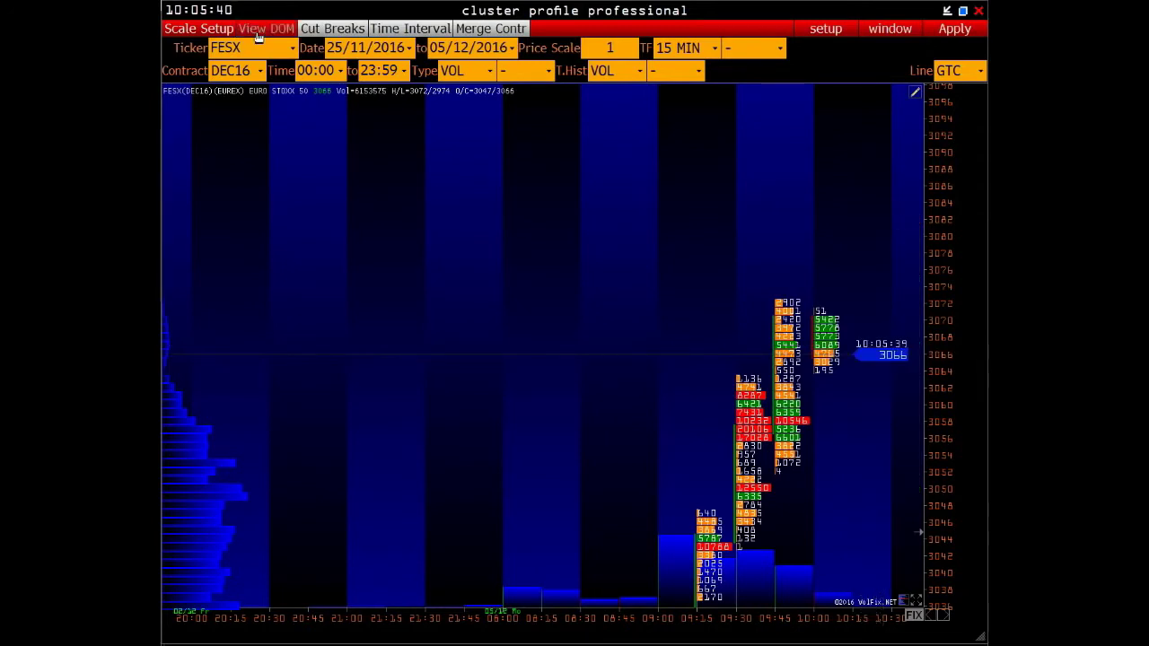
pyautogui.click(258, 34)
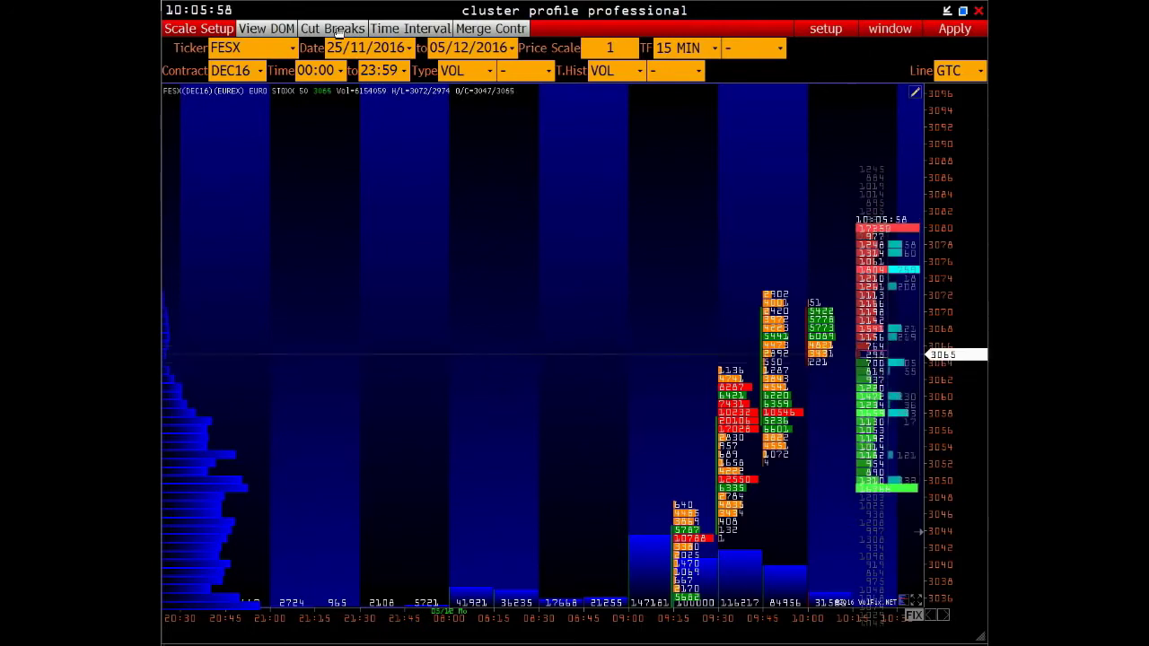
pyautogui.click(337, 30)
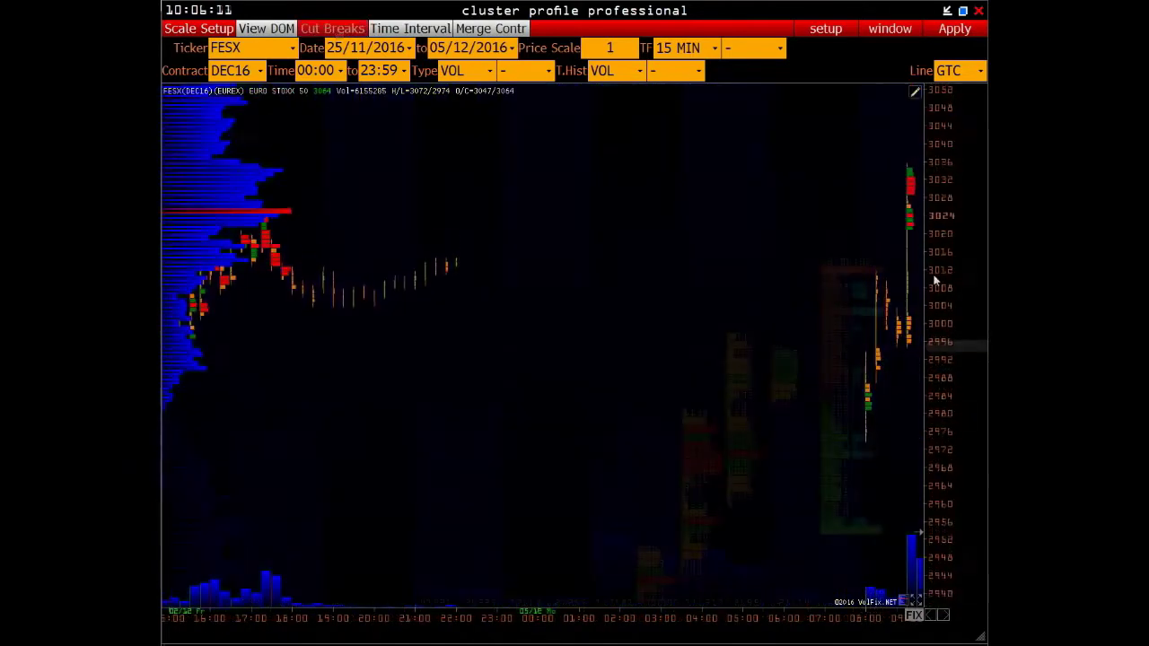
pyautogui.click(327, 31)
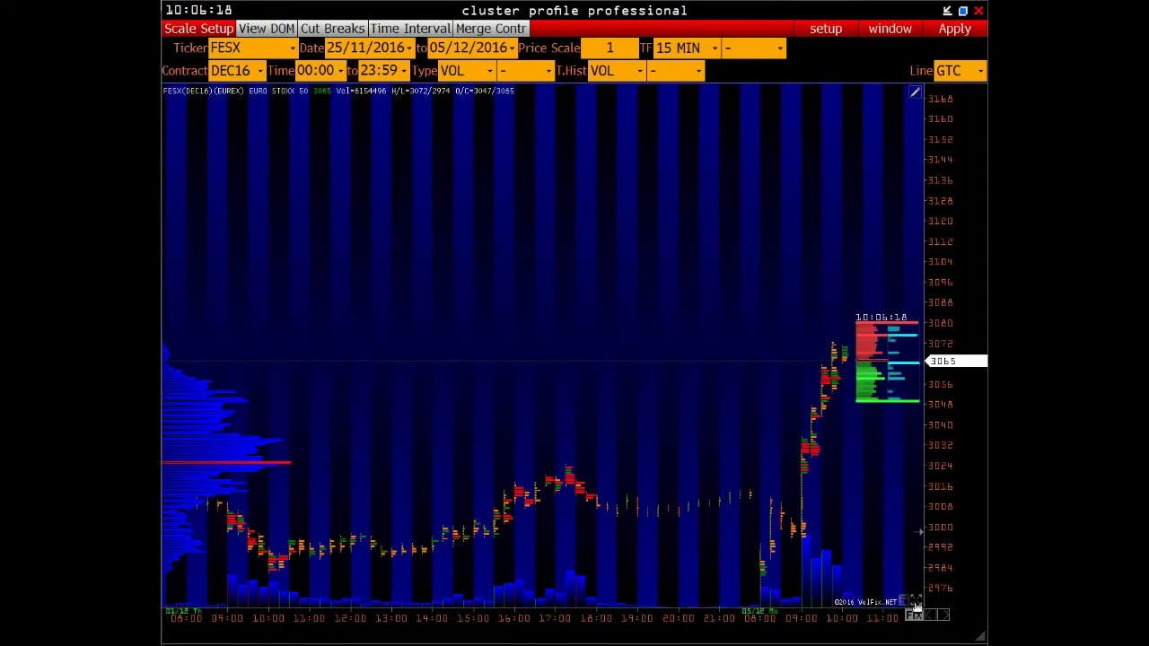
pyautogui.scroll(5, 640, 505)
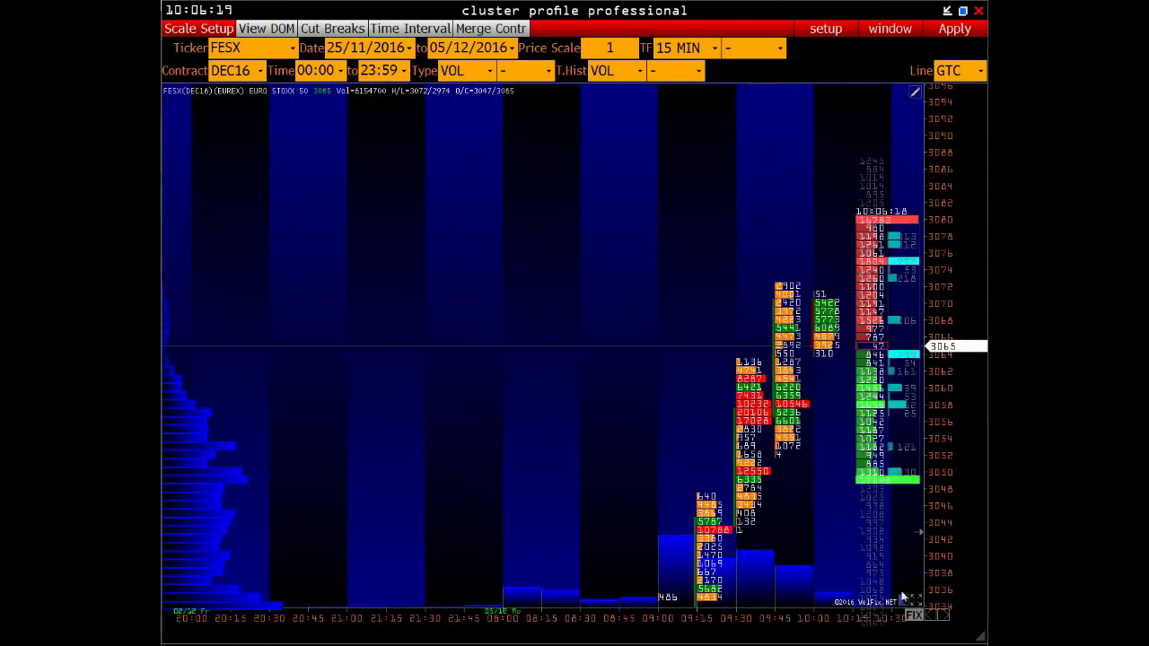
# Limit the chart's time range to 08:00 to 10:00 and apply it.
pyautogui.click(408, 30)
pyautogui.click(379, 262)
pyautogui.click(404, 70)
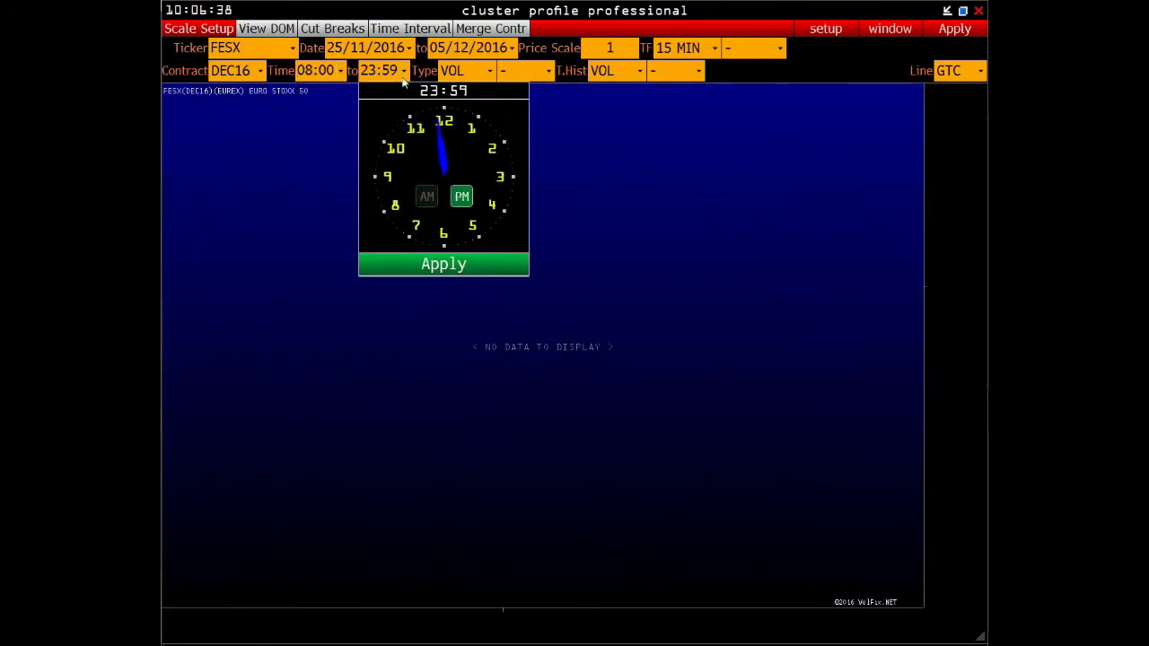
pyautogui.click(391, 148)
pyautogui.click(443, 112)
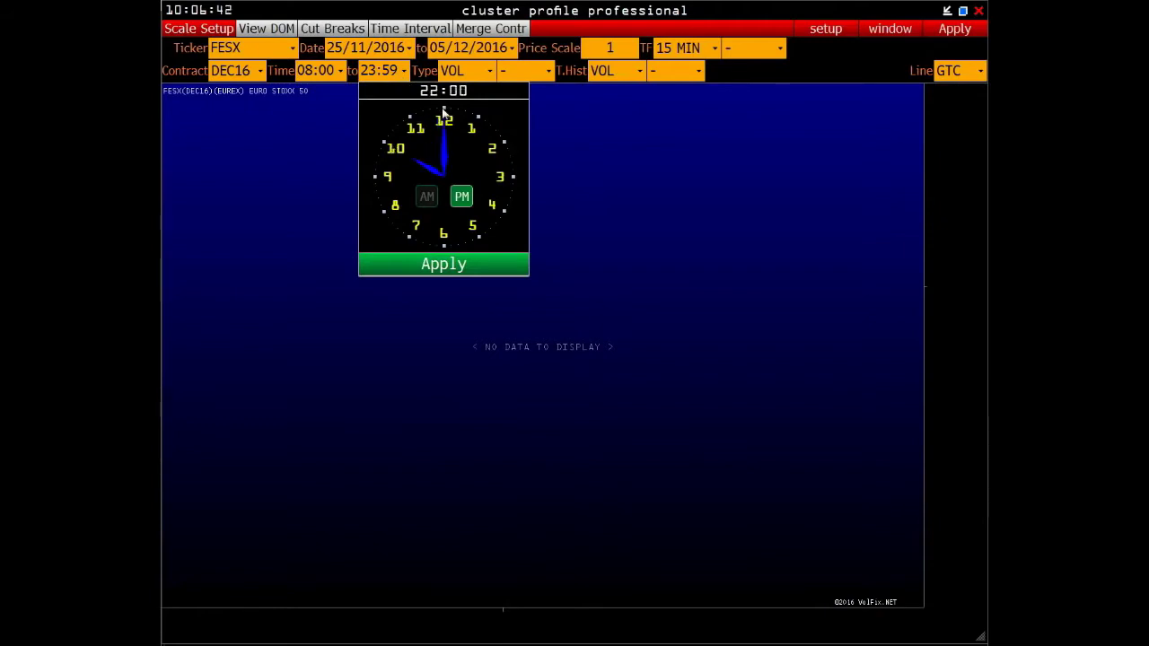
pyautogui.click(432, 264)
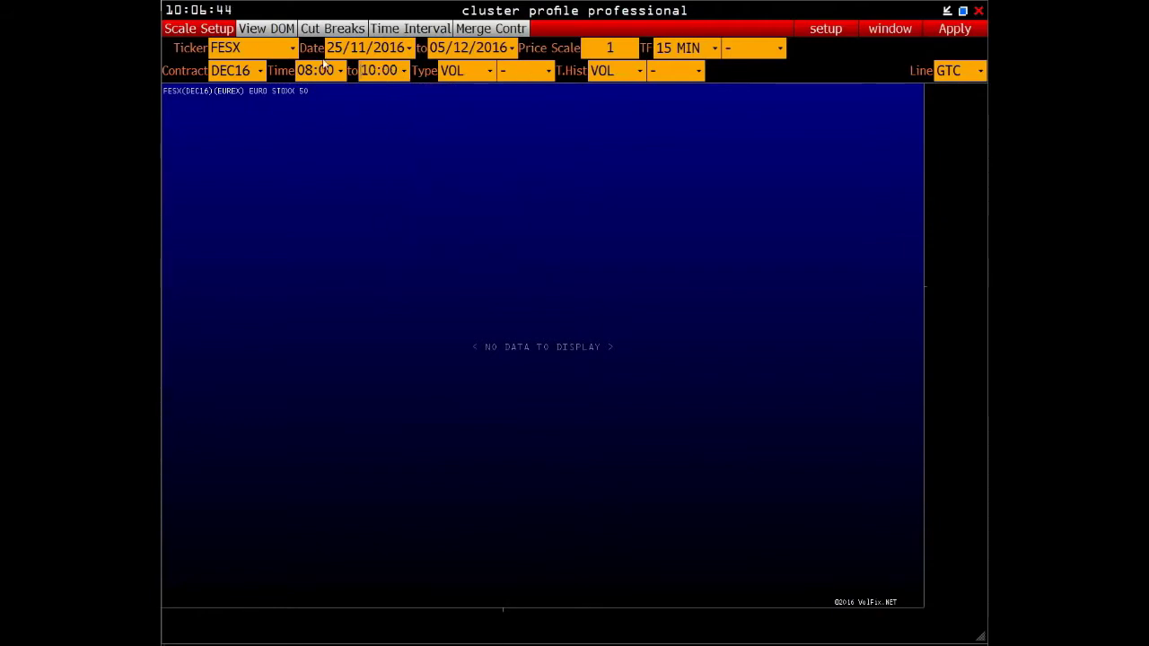
pyautogui.click(956, 30)
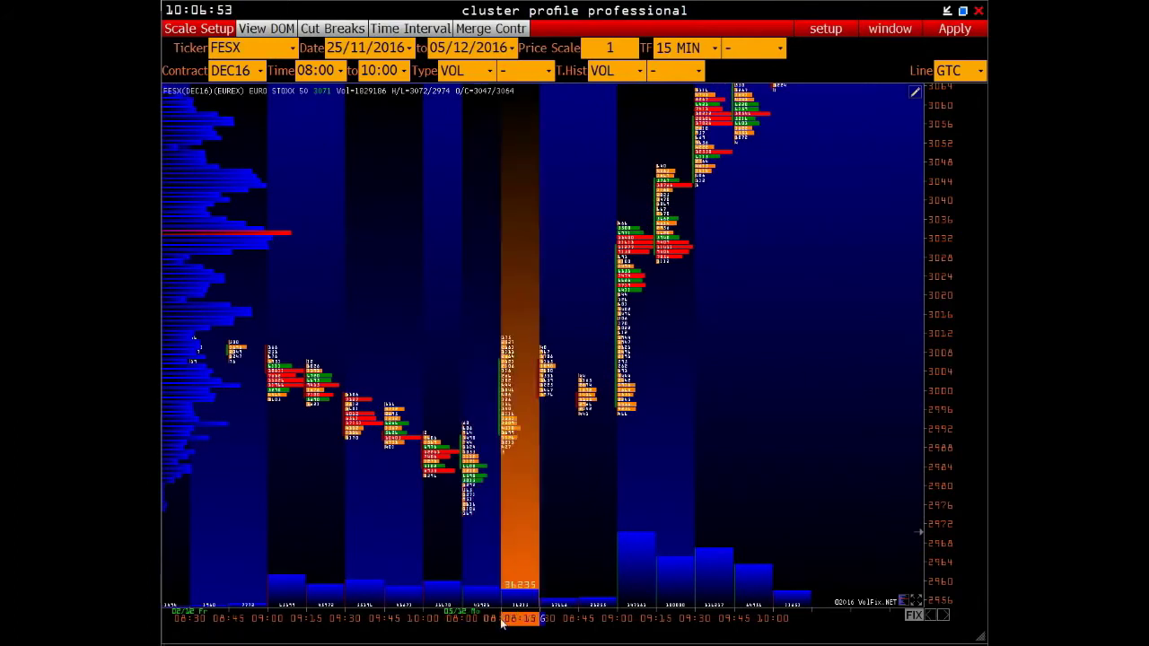
# Set the chart's time range to 00:00 to 23:59 and apply it.
pyautogui.scroll(4, 754, 627)
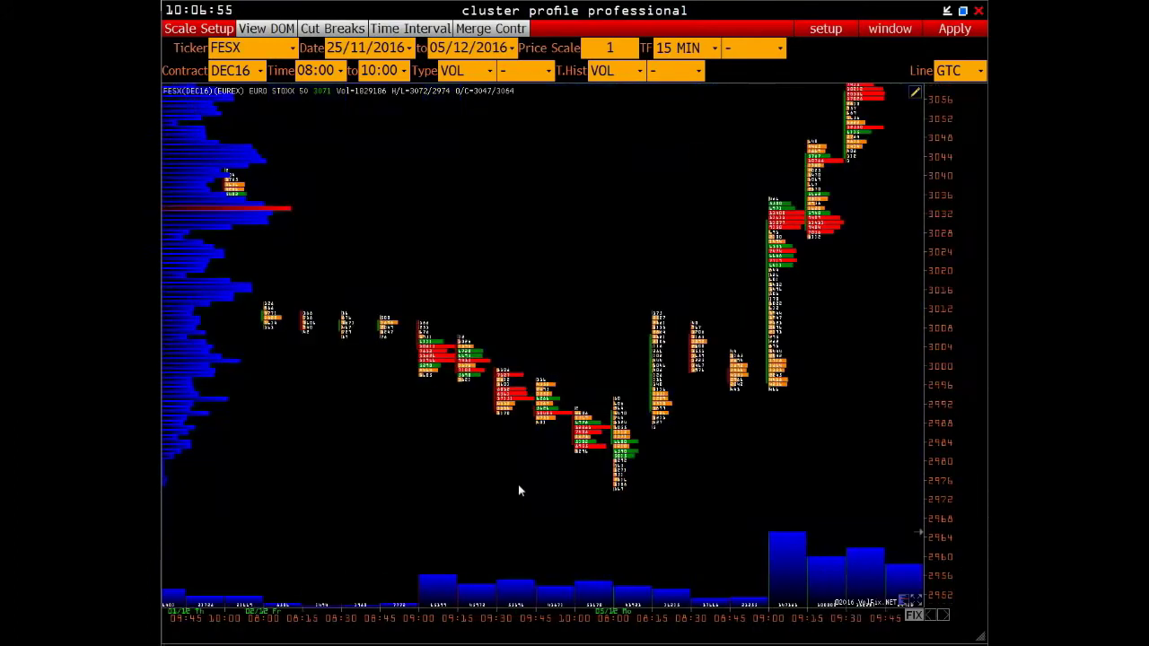
pyautogui.scroll(1, 269, 615)
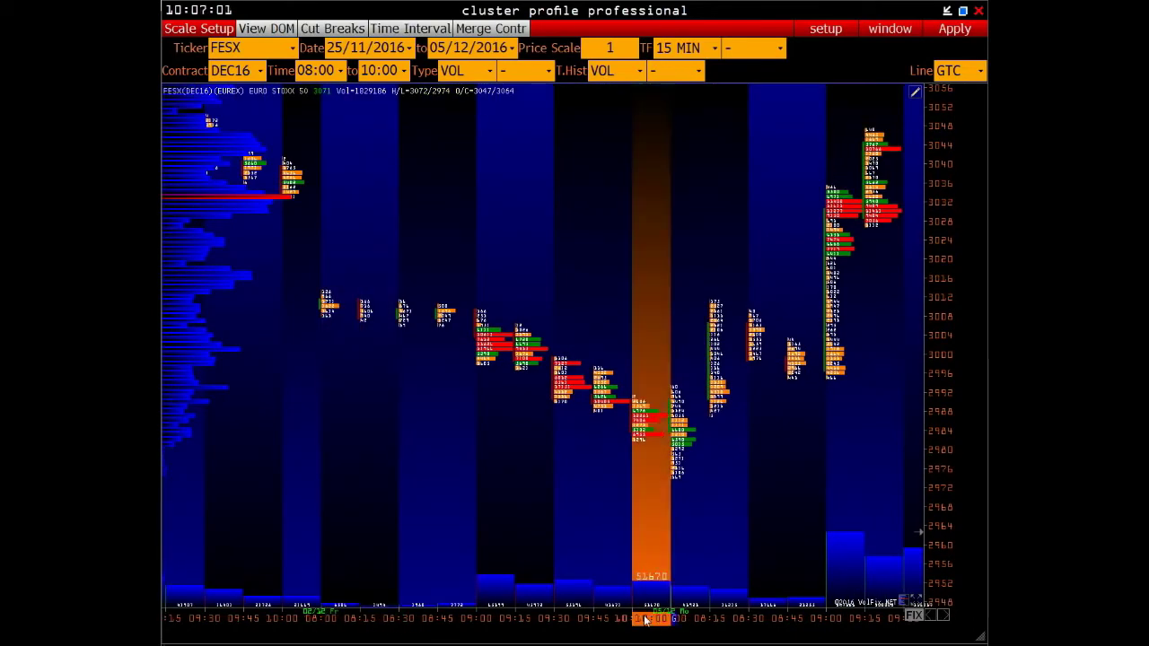
pyautogui.moveTo(715, 347); pyautogui.dragTo(548, 378)
pyautogui.moveTo(680, 346); pyautogui.dragTo(560, 384)
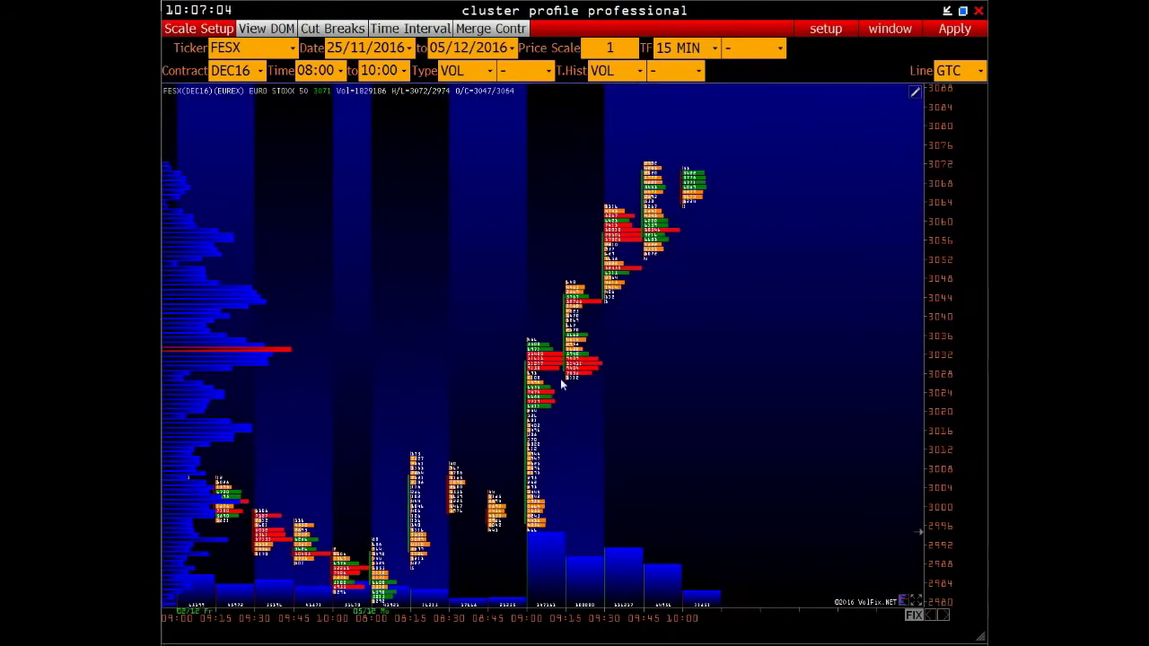
pyautogui.click(342, 70)
pyautogui.click(381, 120)
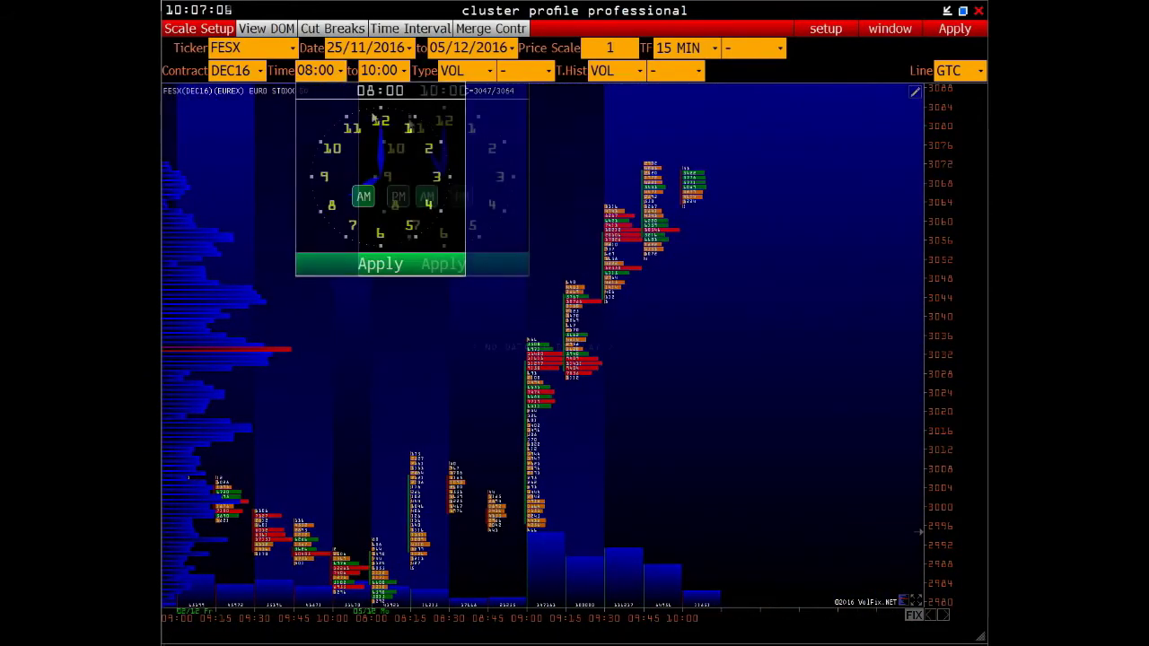
pyautogui.click(441, 114)
pyautogui.click(459, 197)
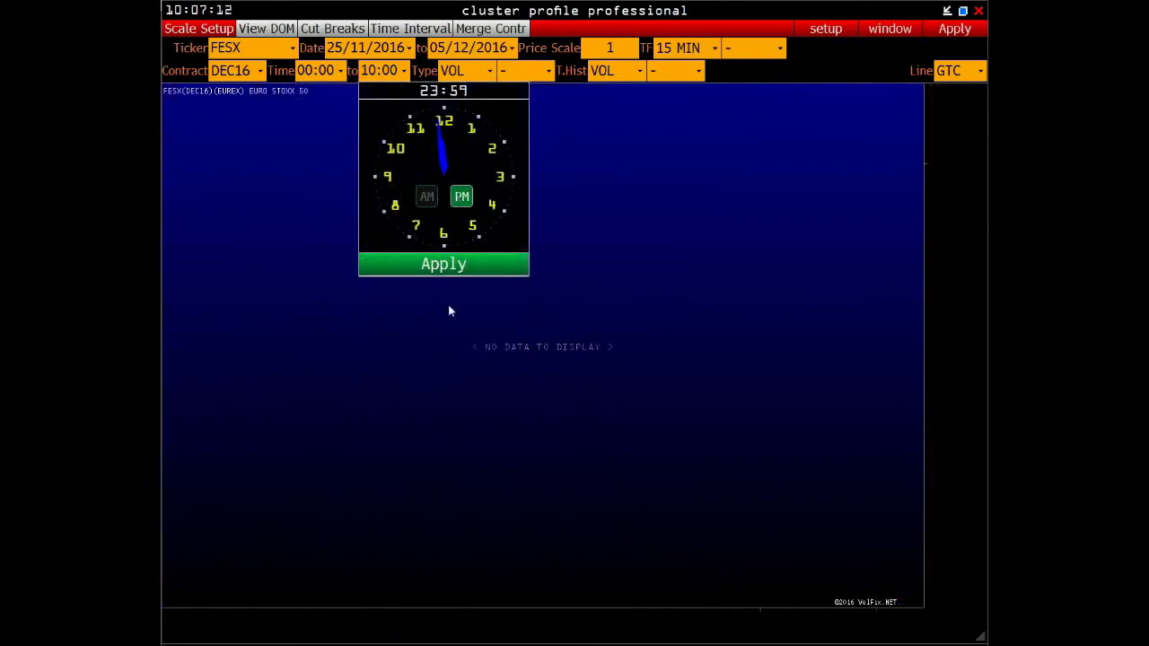
pyautogui.click(427, 271)
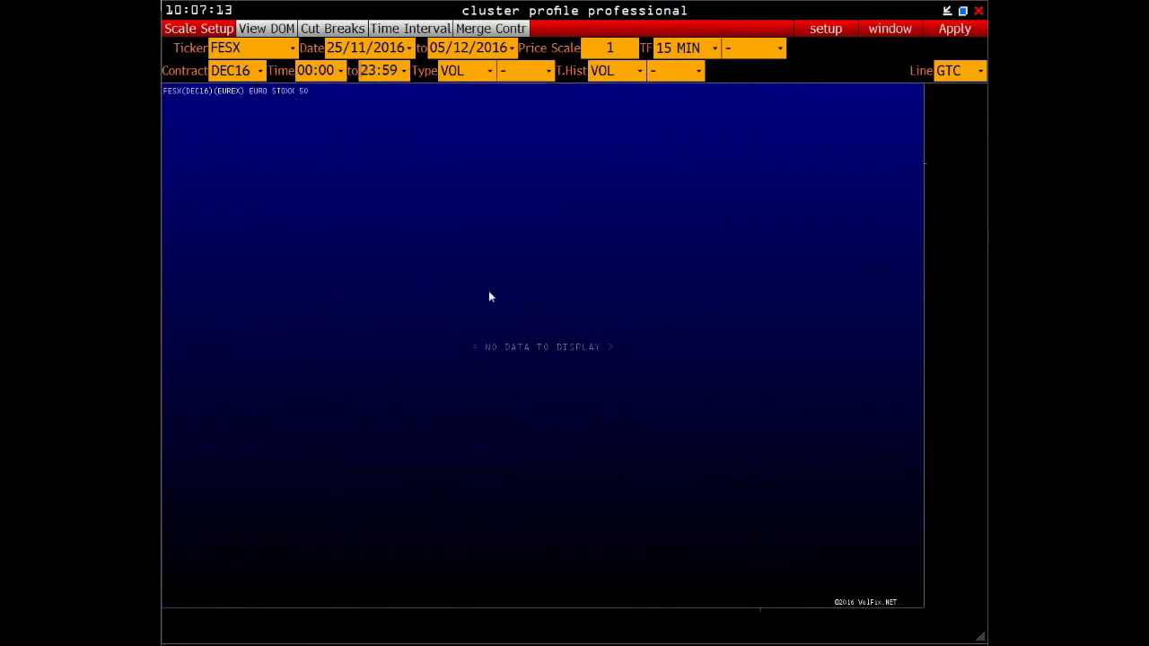
pyautogui.click(957, 28)
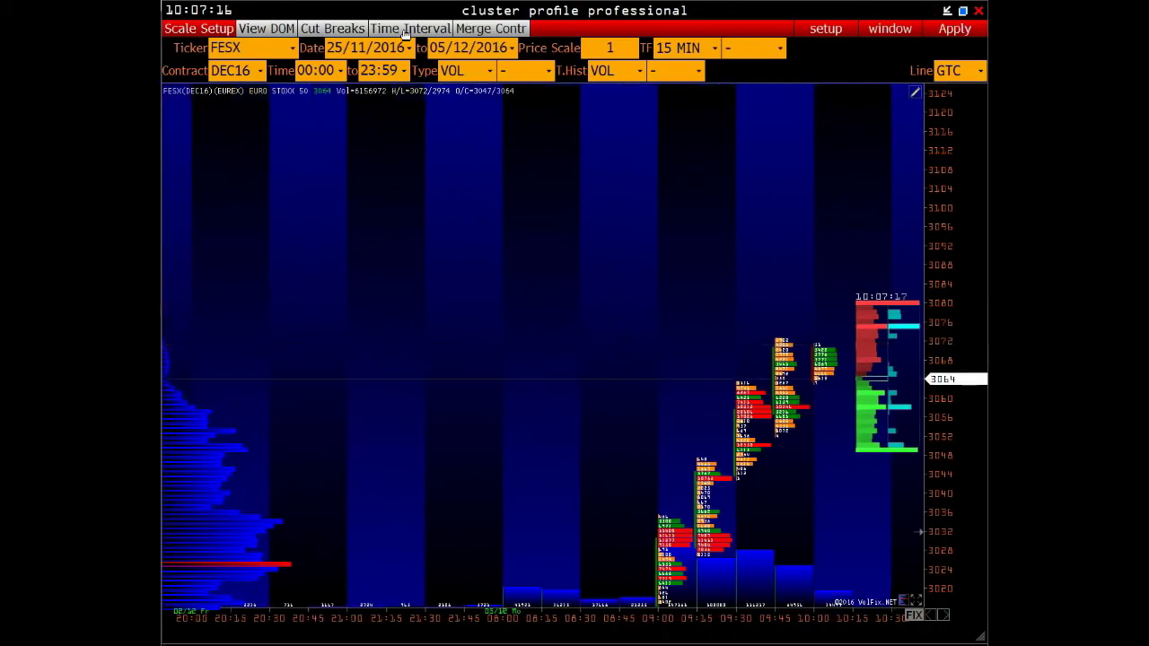
# Switch the Time Interval option off and on again.
pyautogui.click(405, 33)
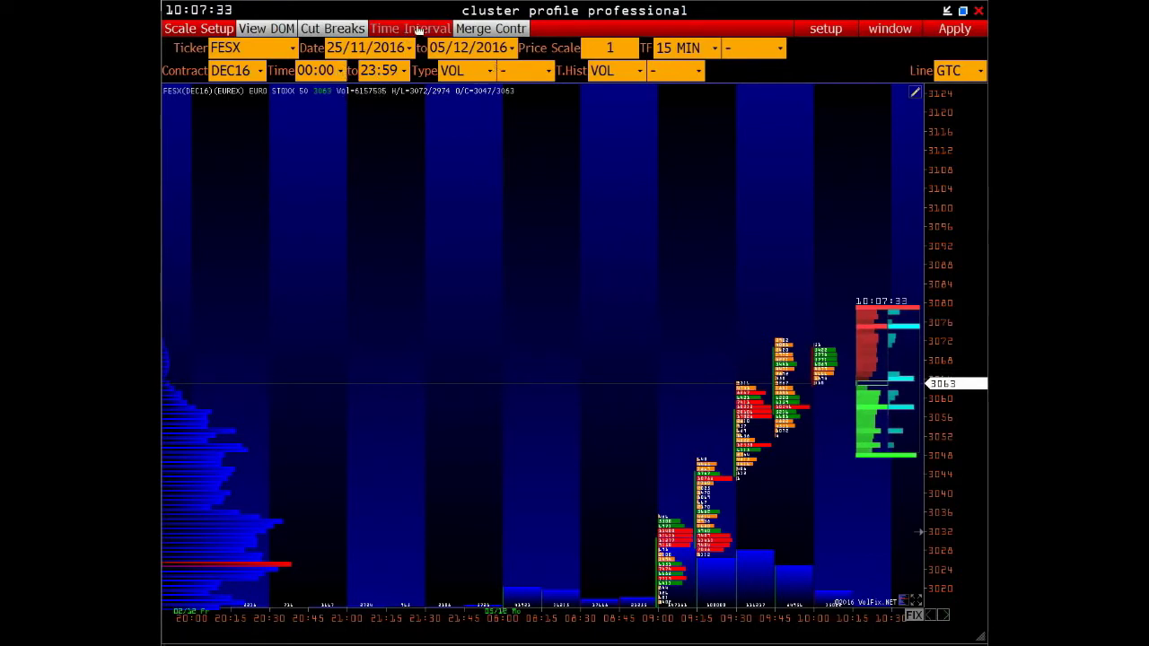
pyautogui.scroll(-1, 628, 404)
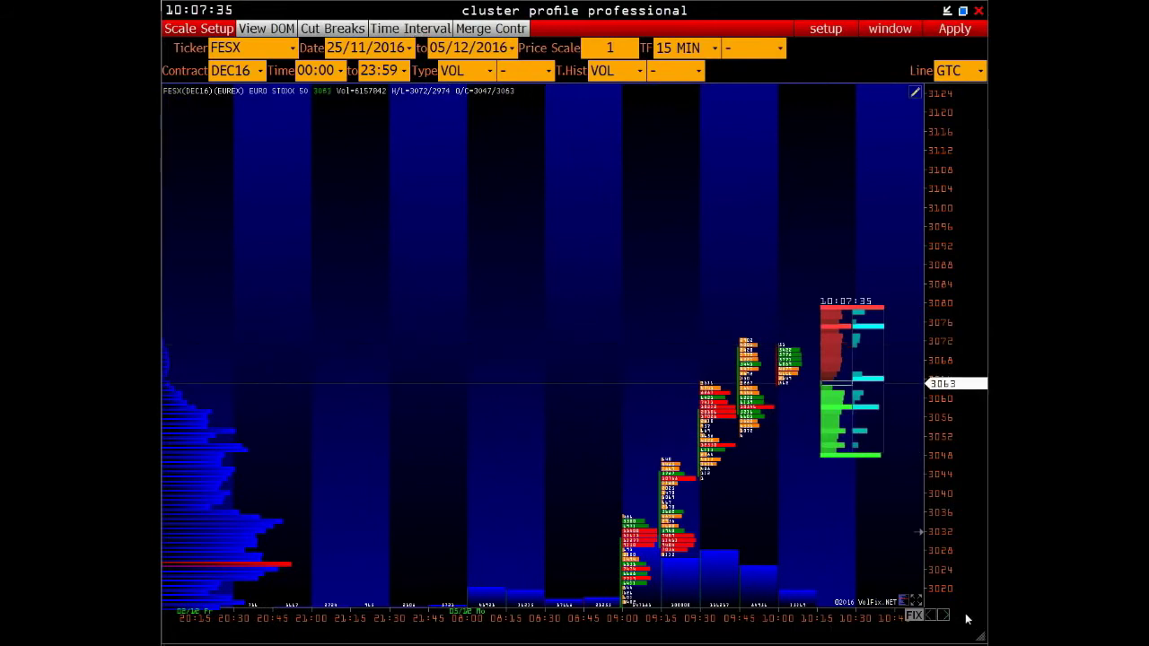
pyautogui.scroll(1, 691, 502)
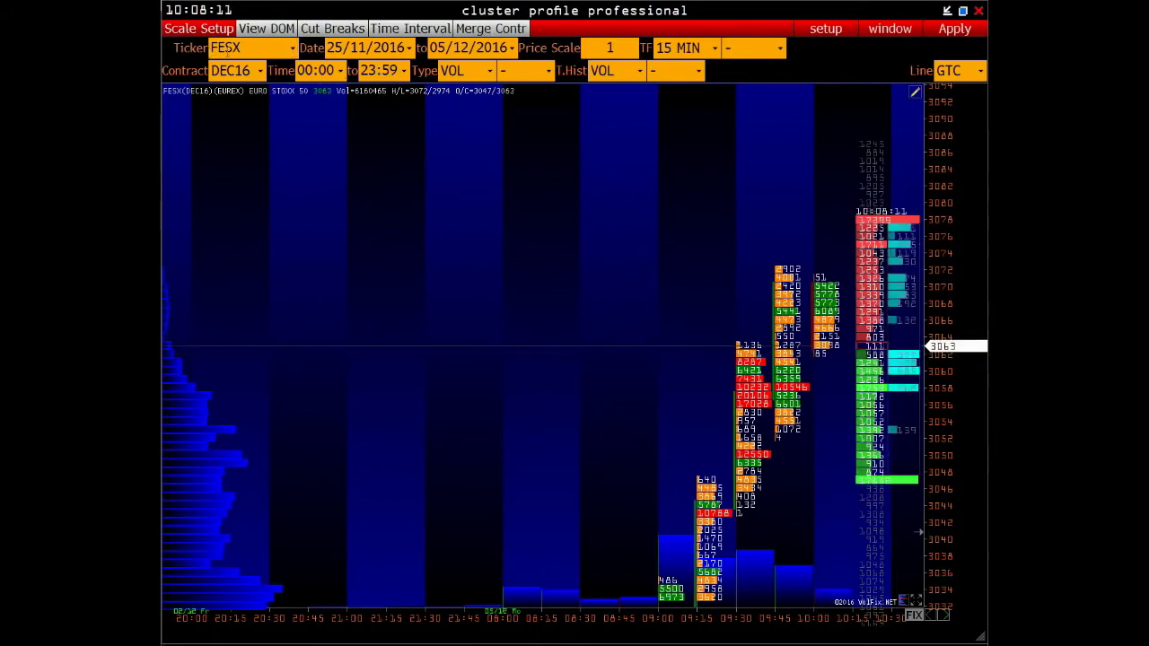
# Look through the available tickers and contracts, keeping FESX and DEC16.
pyautogui.click(293, 48)
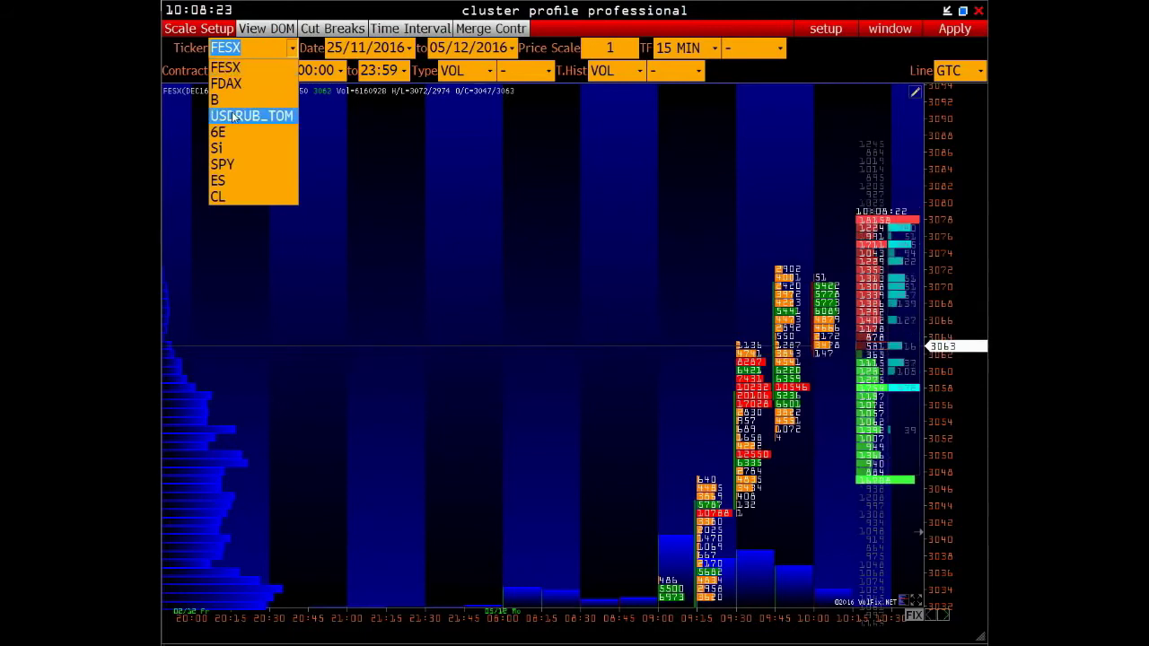
pyautogui.click(226, 68)
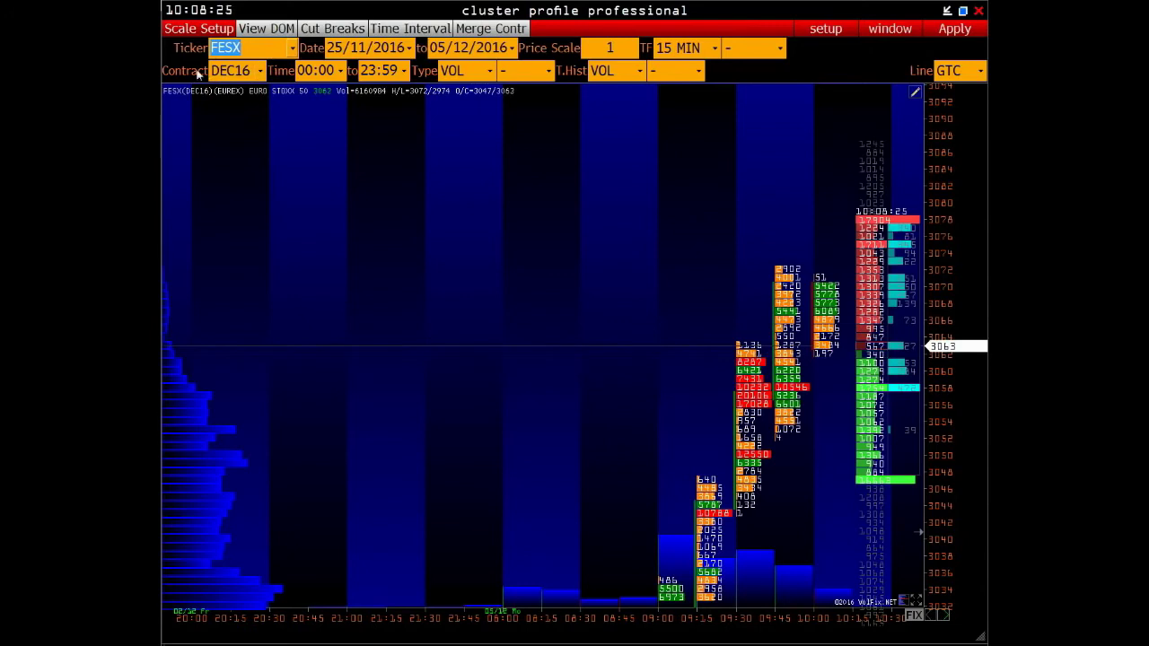
pyautogui.click(260, 72)
pyautogui.click(261, 72)
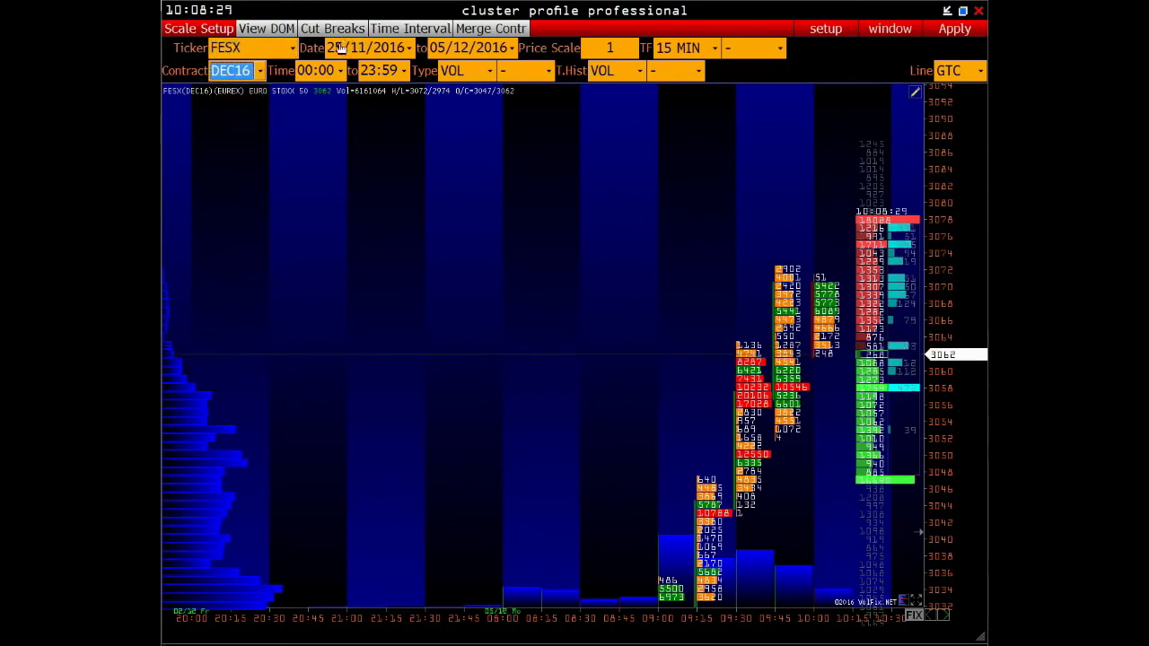
# Set the start date of the chart's date range to 24/11/2016.
pyautogui.click(411, 49)
pyautogui.click(410, 49)
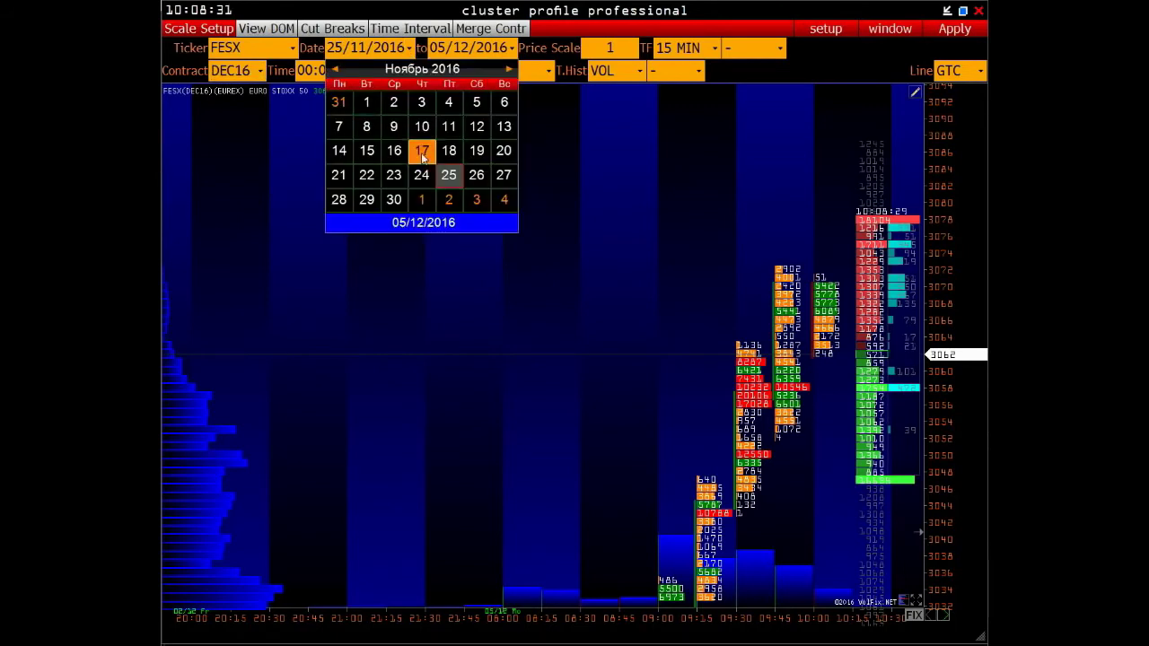
pyautogui.click(422, 179)
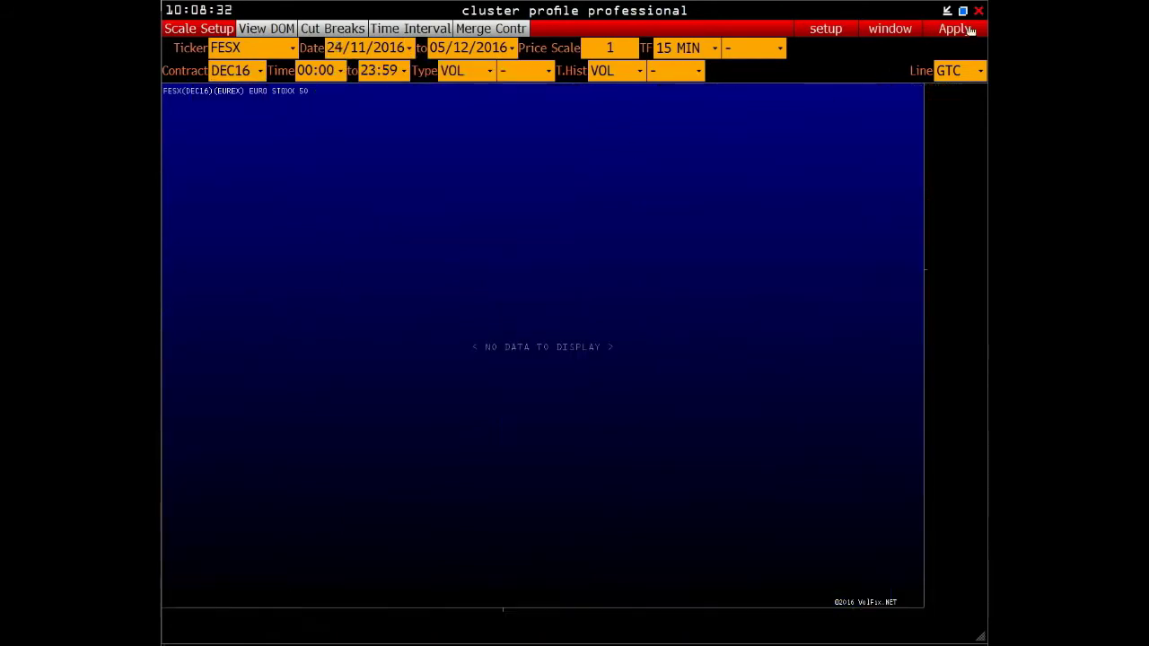
# Set the start date of the chart's range to 02/12/2016 and apply it.
pyautogui.click(510, 48)
pyautogui.click(508, 68)
pyautogui.click(450, 104)
pyautogui.click(956, 43)
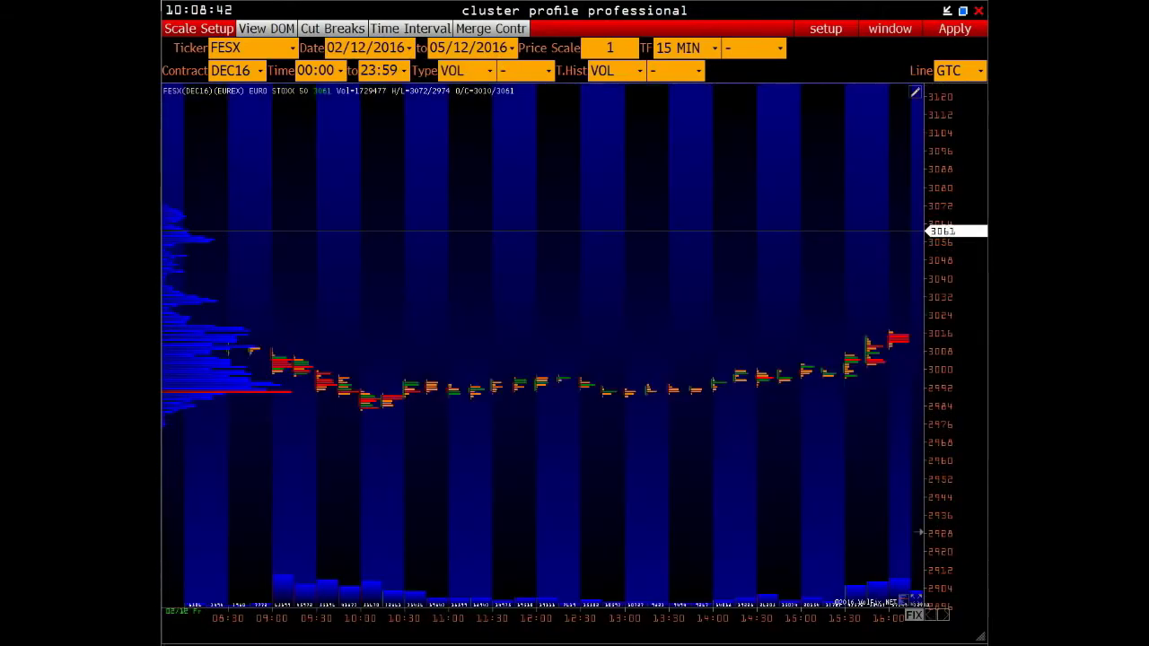
# Set the chart's start date to 28/11/2016 and apply the new range.
pyautogui.click(403, 52)
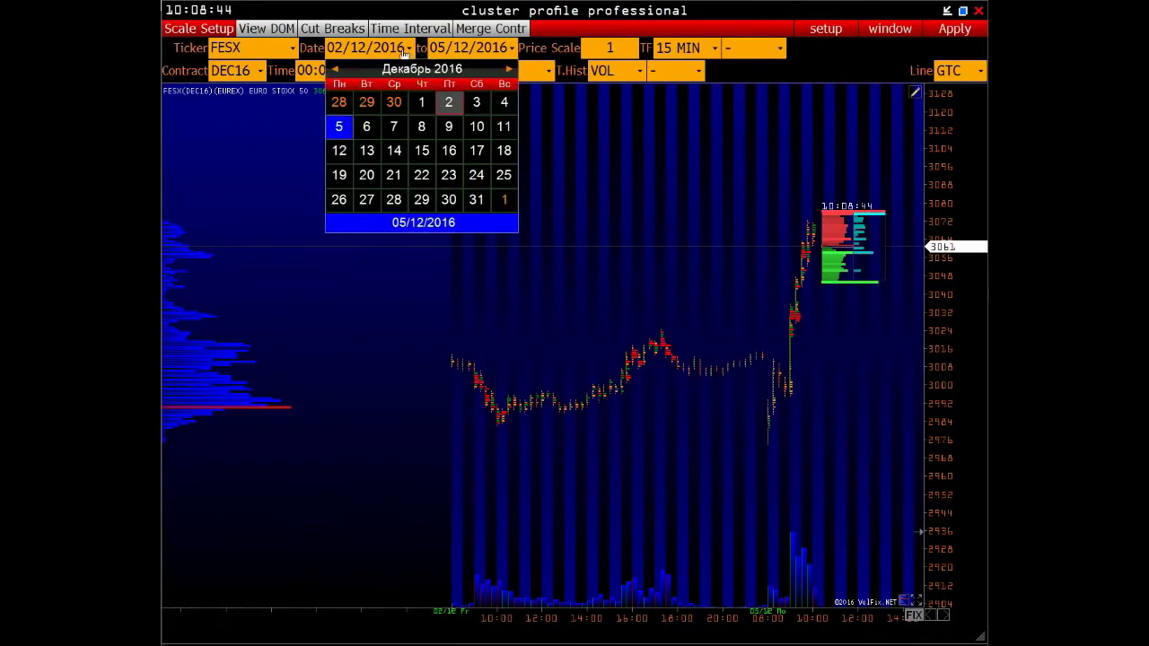
pyautogui.click(338, 102)
pyautogui.click(957, 32)
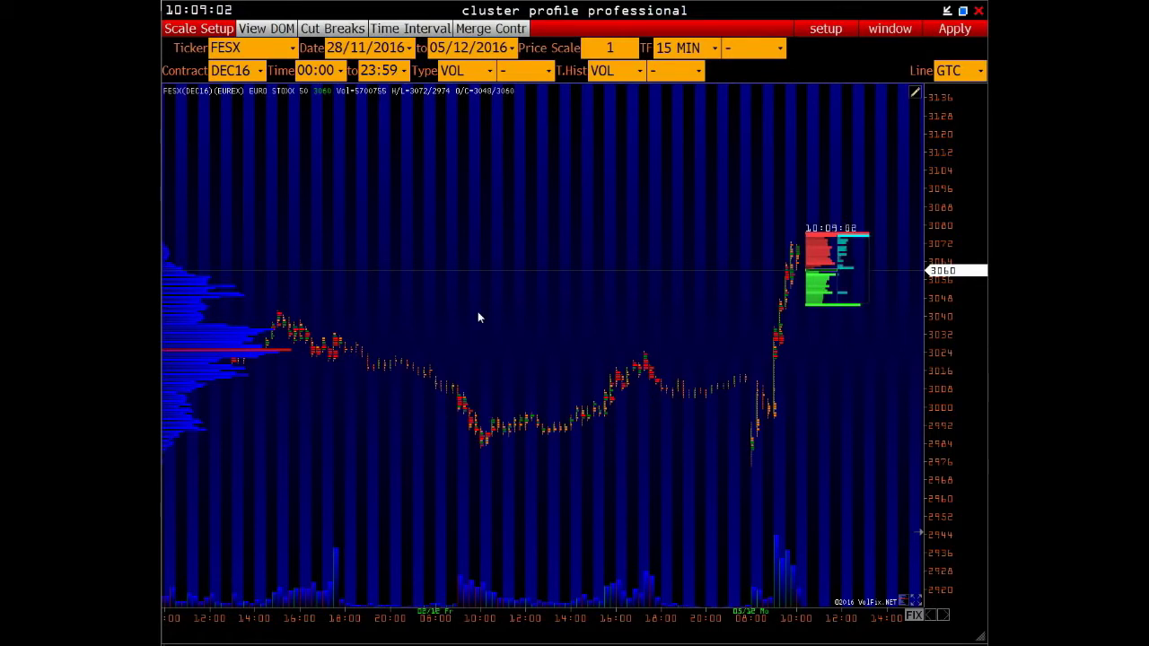
# Apply a price scale of 2 to the chart, and return the scale to 1.
pyautogui.click(610, 47)
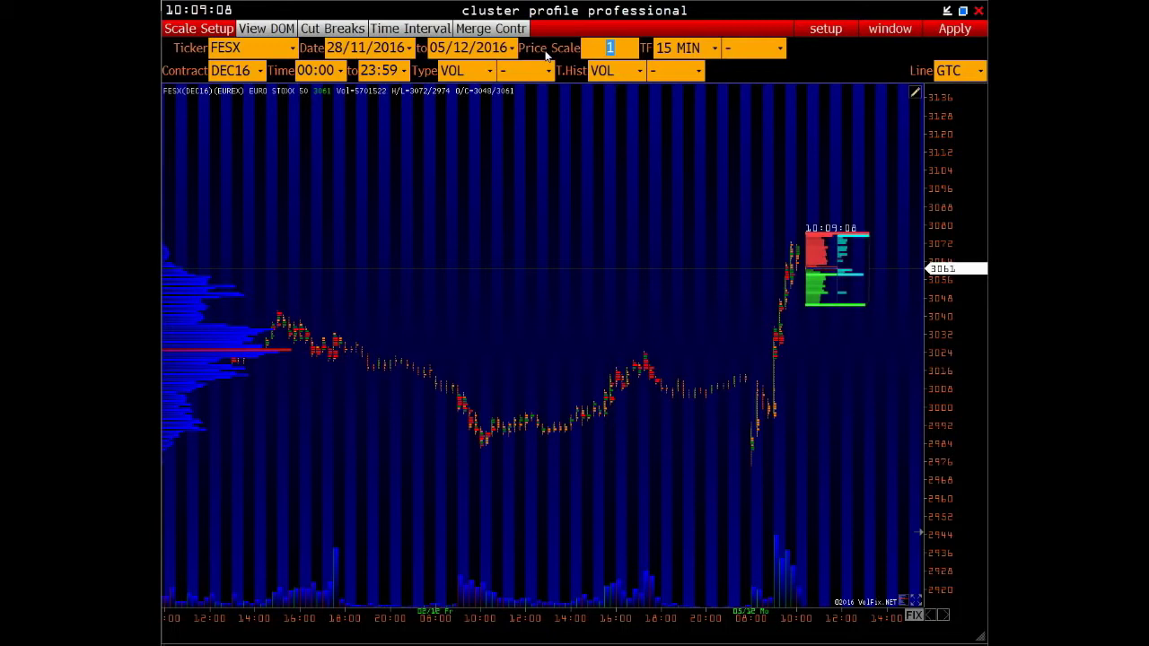
pyautogui.write('2')
pyautogui.click(950, 29)
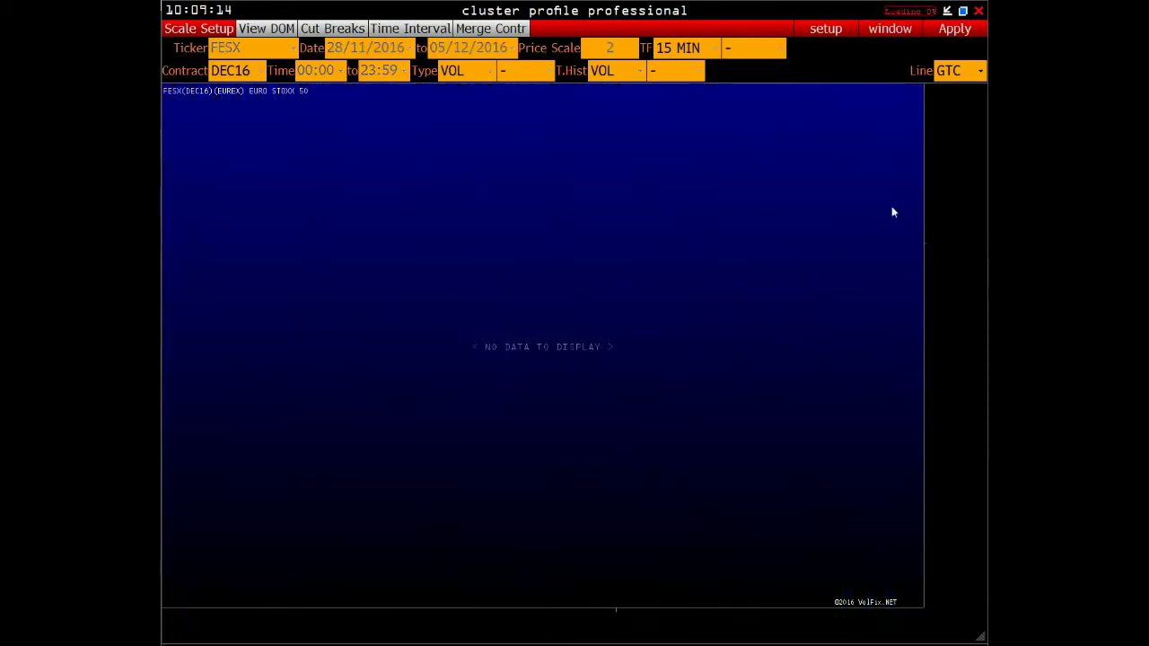
pyautogui.click(916, 599)
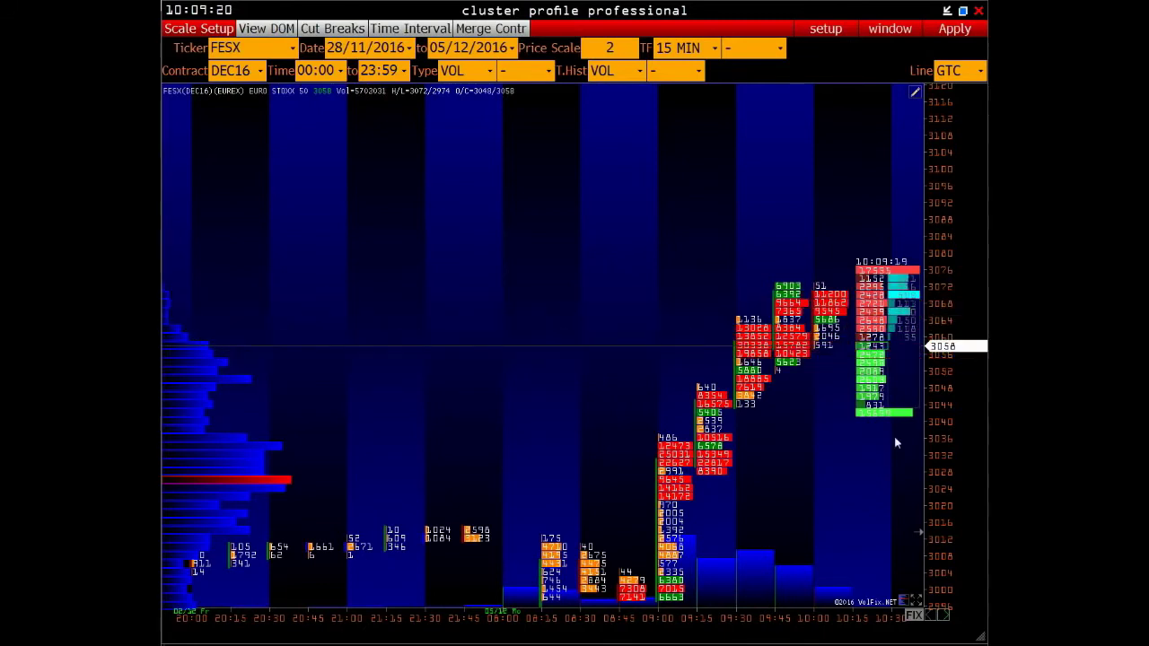
pyautogui.moveTo(814, 498); pyautogui.dragTo(768, 406)
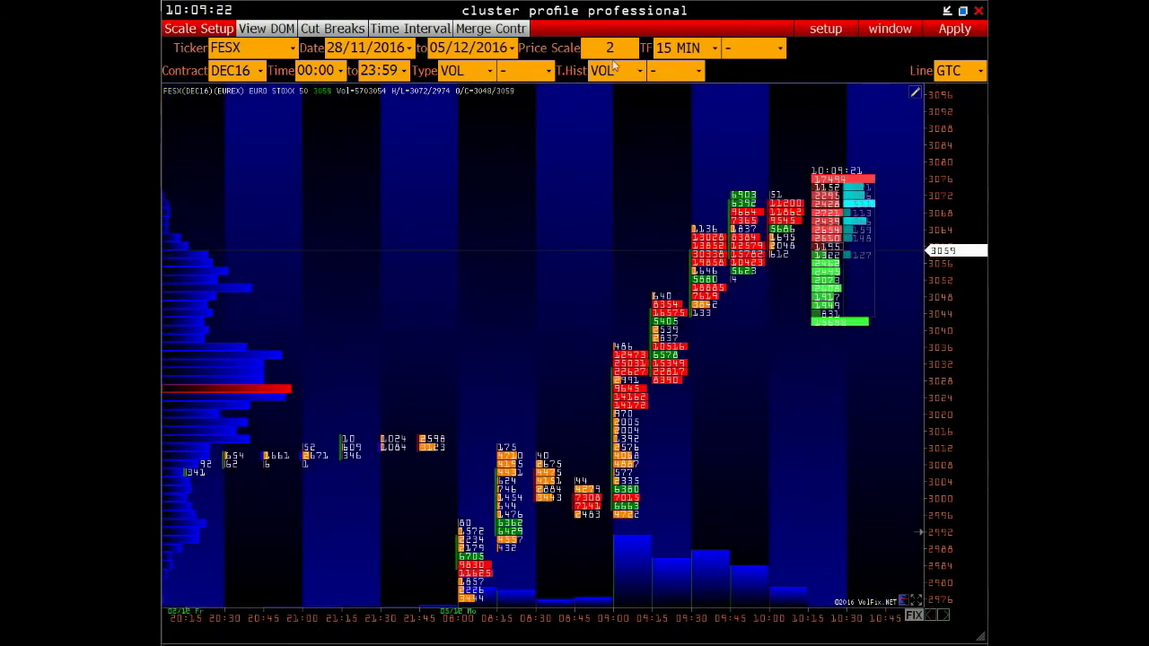
pyautogui.scroll(1, 771, 353)
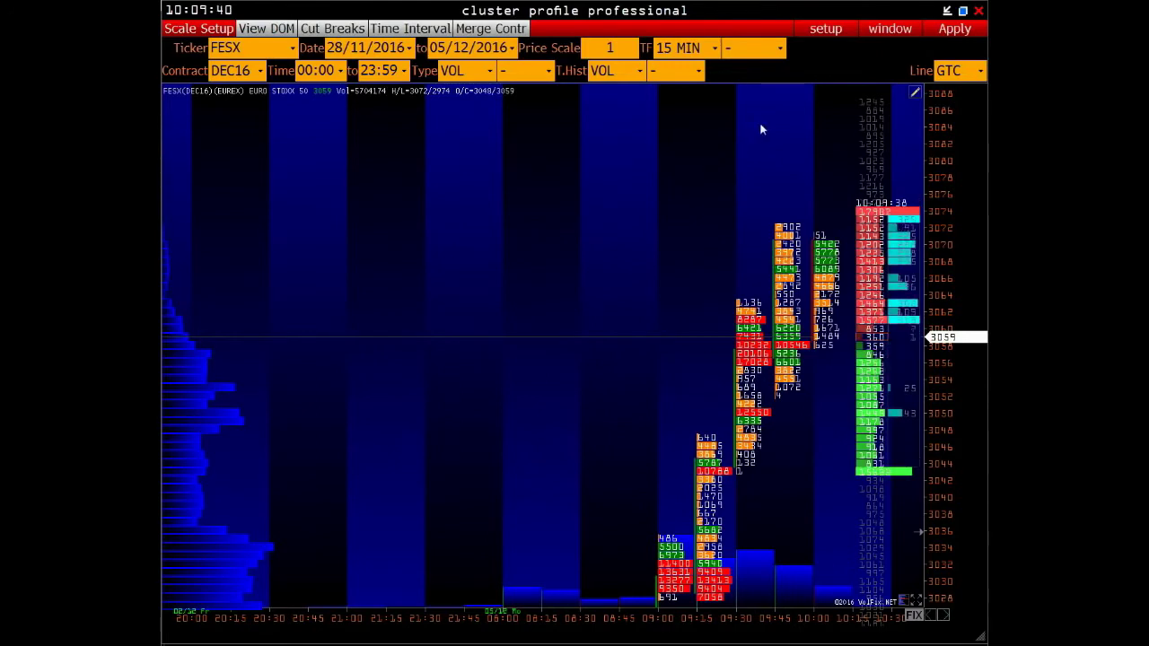
# Set the time frame to custom minutes with a value of 7, and overlay a second time frame of 1 WEEK.
pyautogui.click(715, 49)
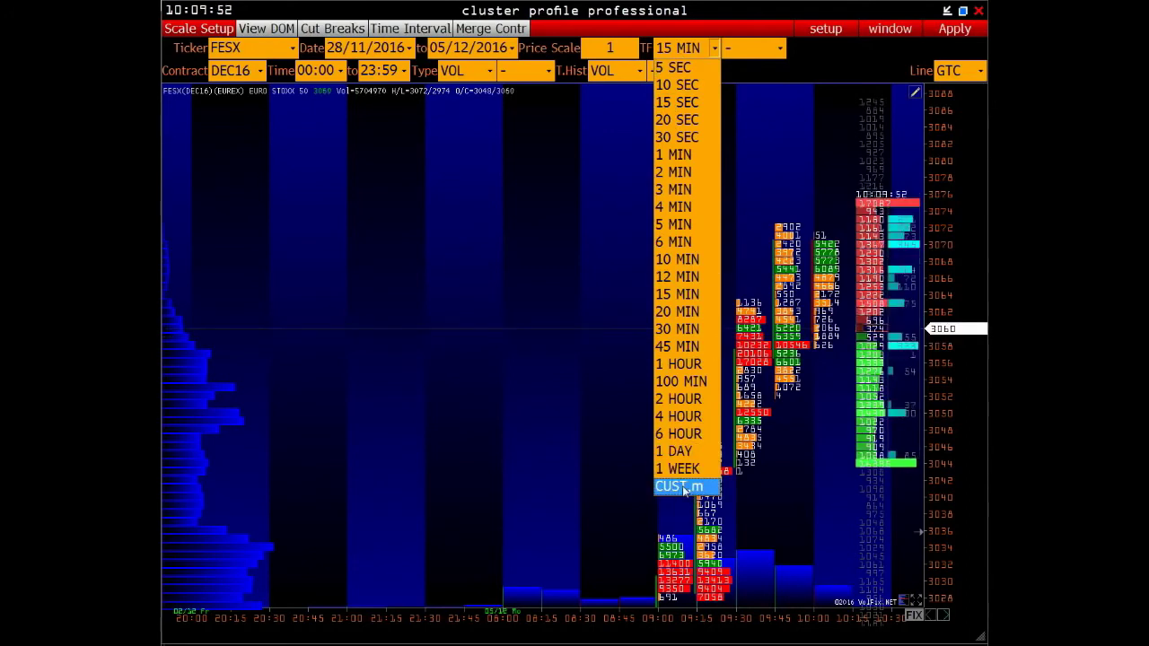
pyautogui.click(682, 487)
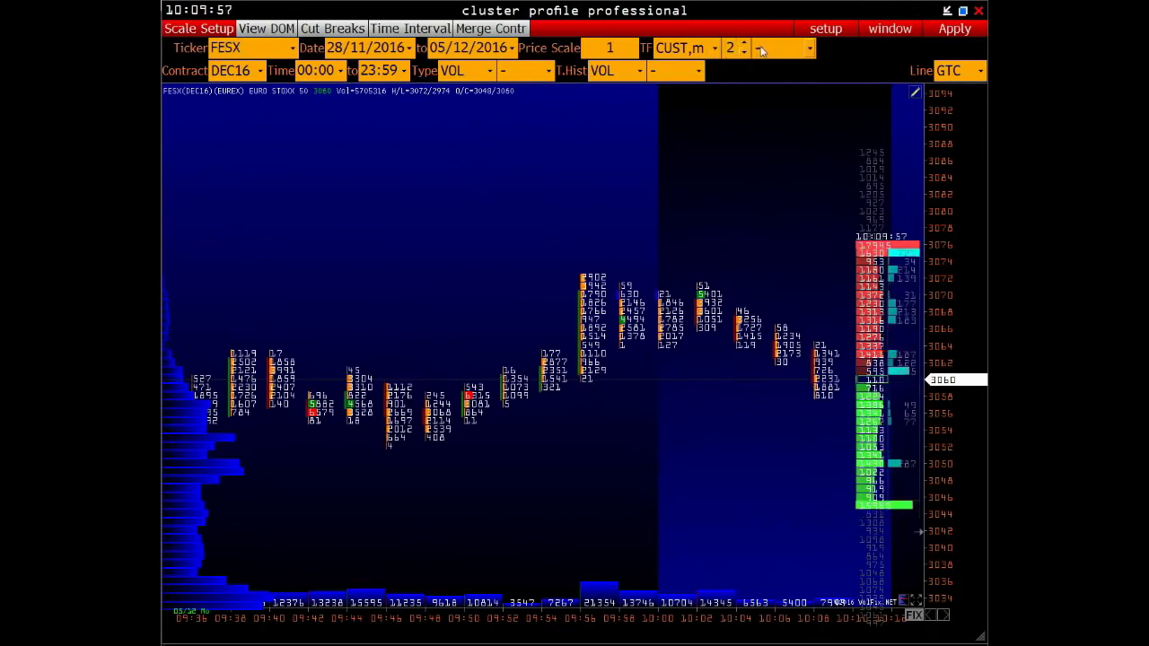
pyautogui.click(745, 47)
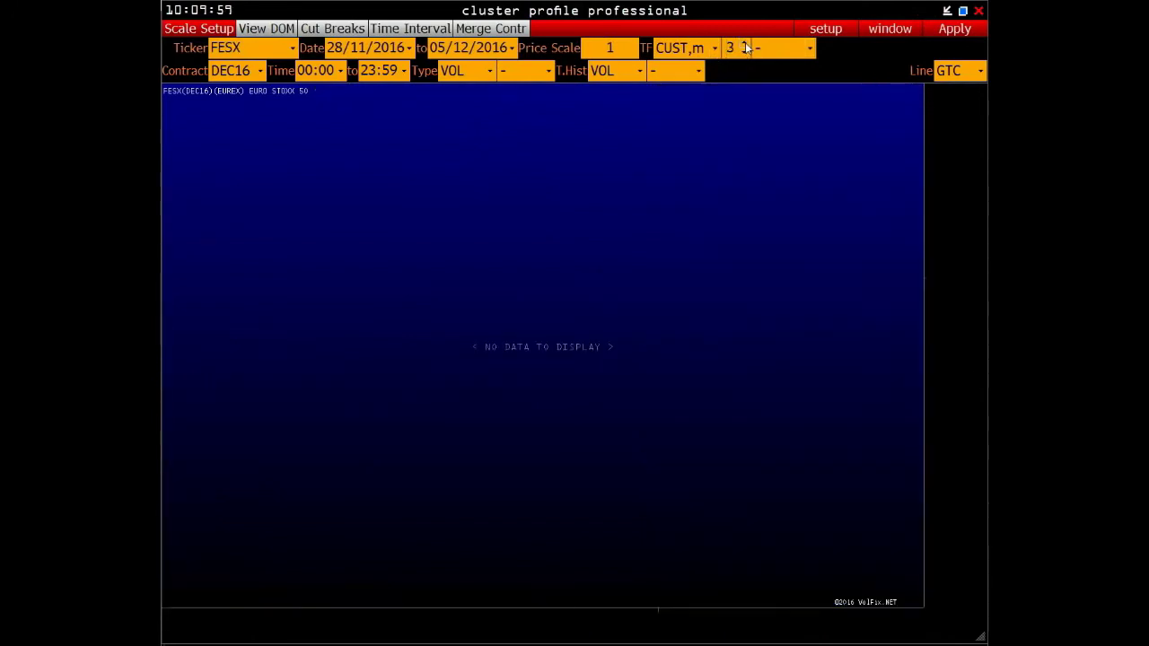
pyautogui.click(745, 47)
pyautogui.click(955, 29)
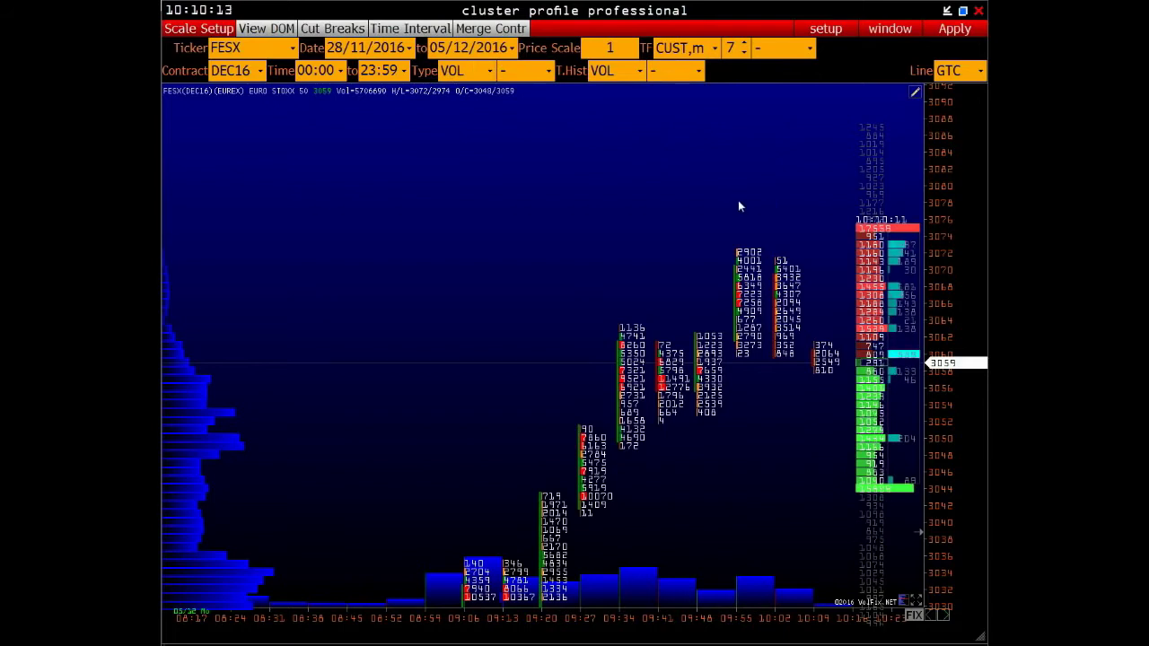
pyautogui.click(811, 48)
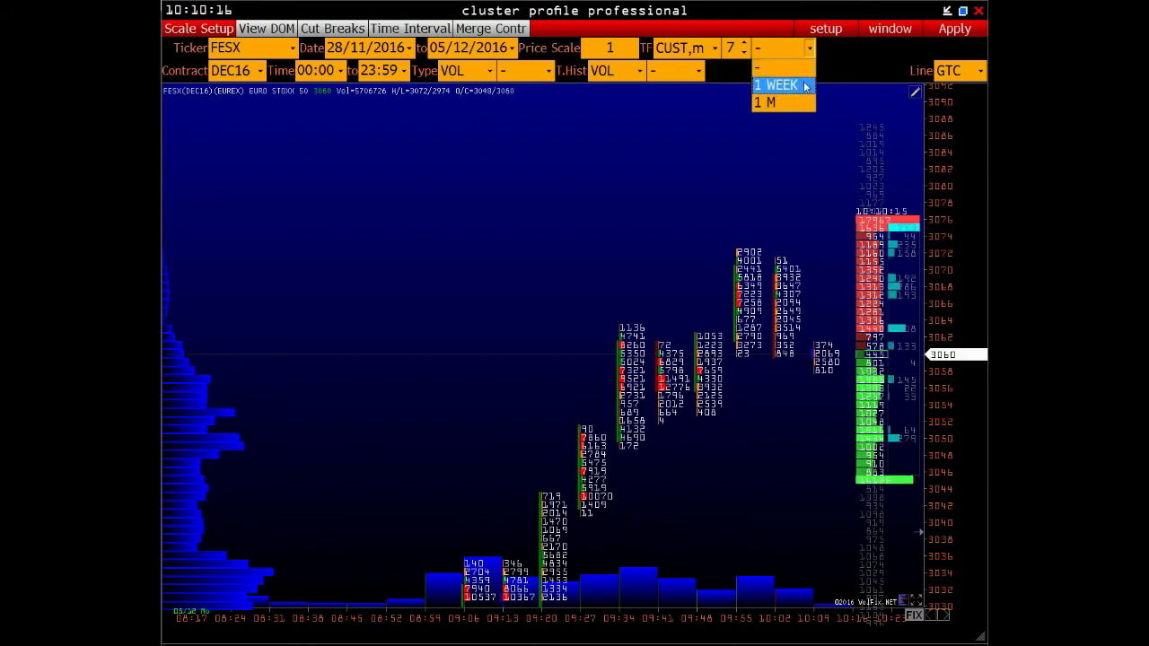
pyautogui.click(804, 87)
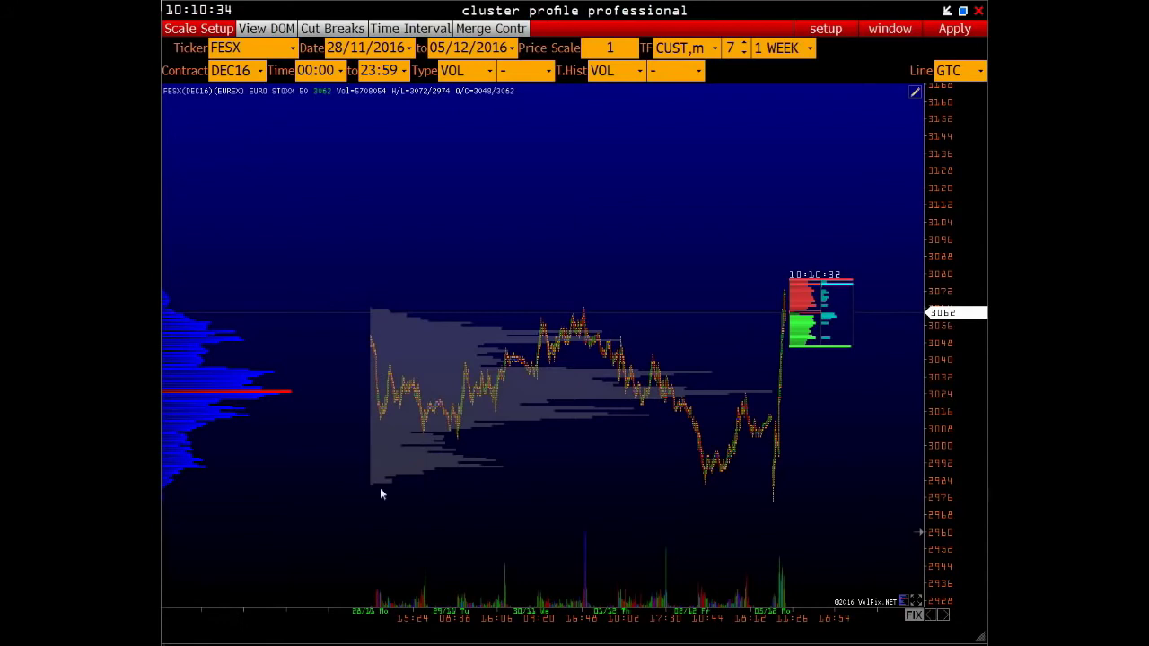
# Set the main time frame to 15 MIN and the second time frame to 1 HOUR.
pyautogui.click(714, 48)
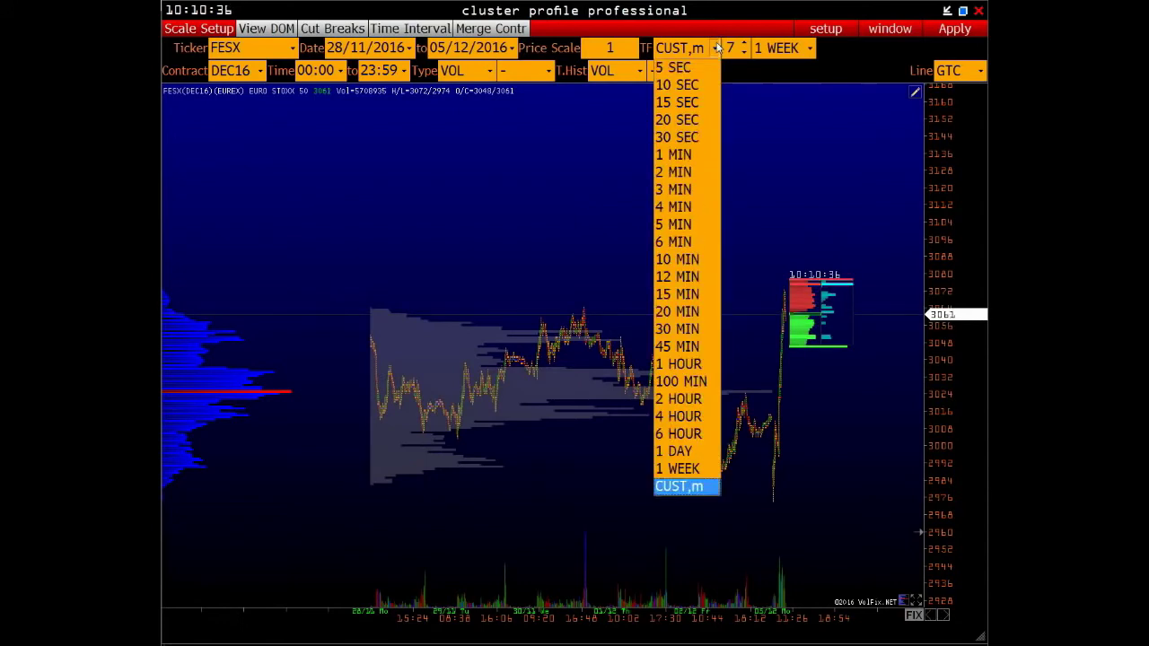
pyautogui.click(679, 295)
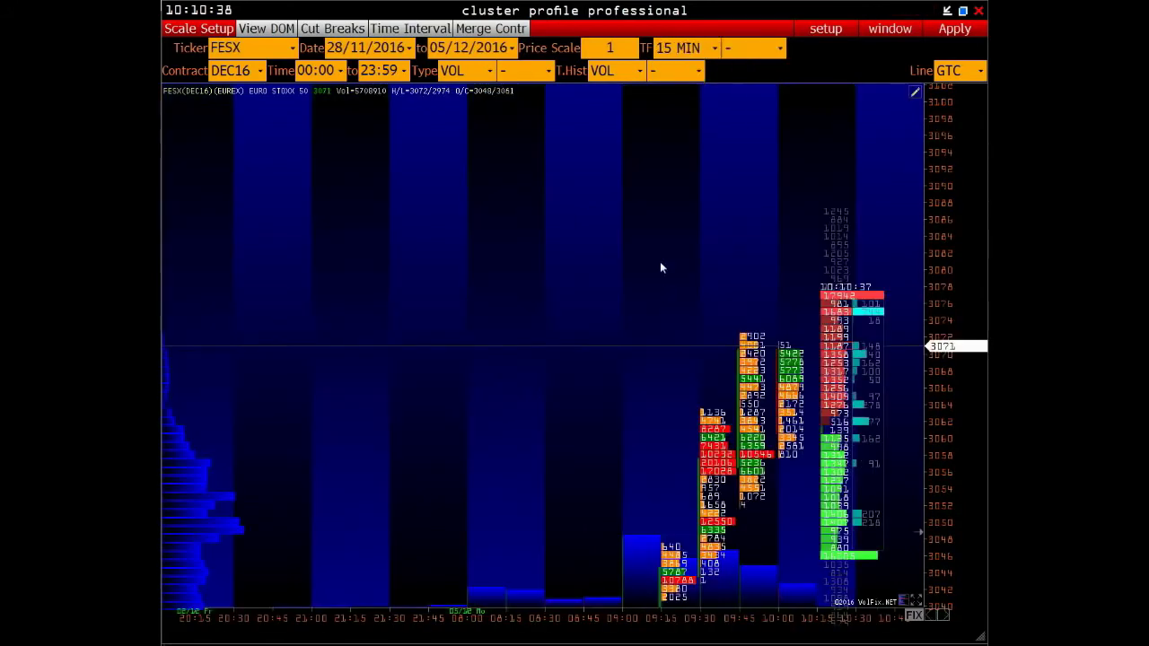
pyautogui.click(781, 49)
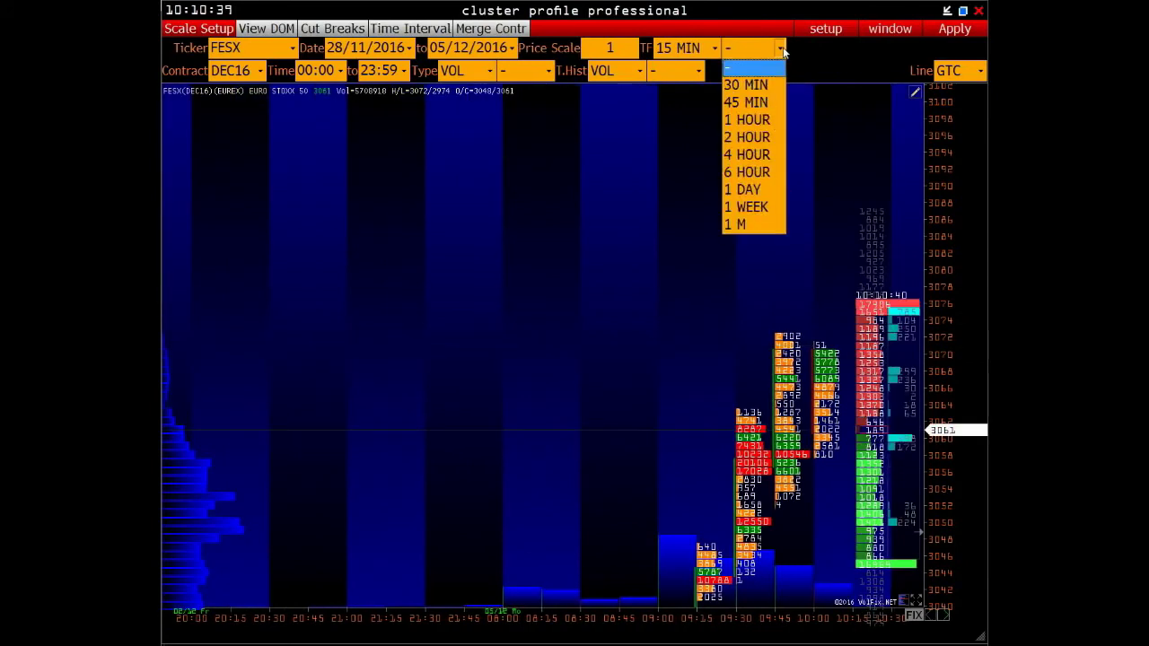
pyautogui.click(759, 118)
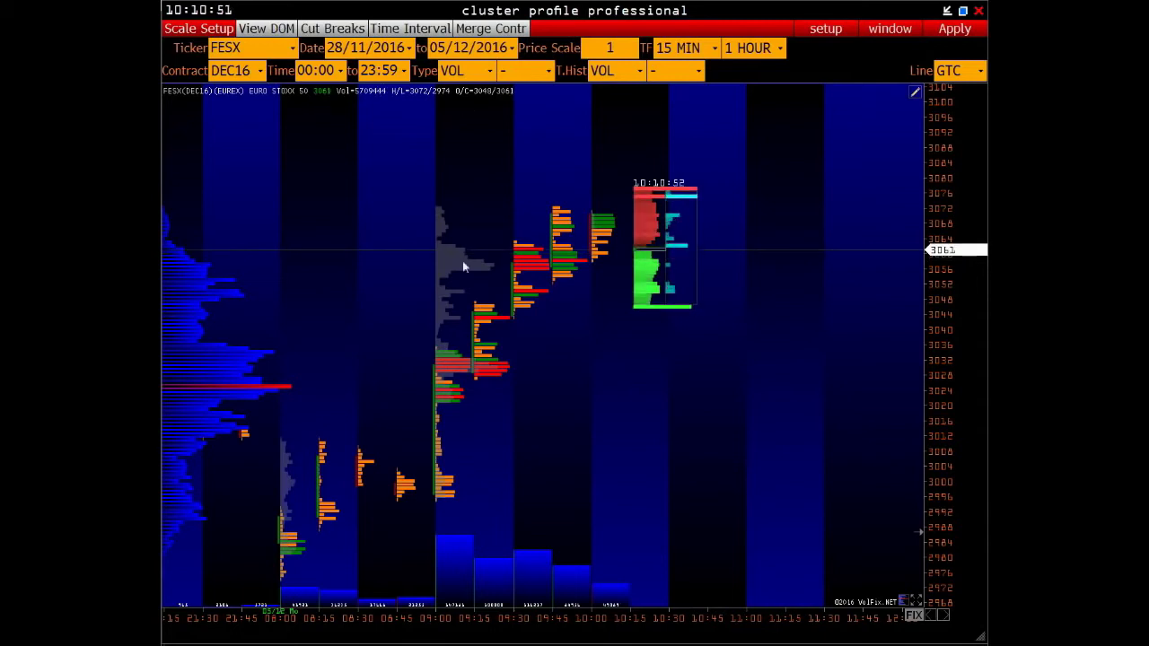
# Change the second time frame to 1 DAY.
pyautogui.click(781, 49)
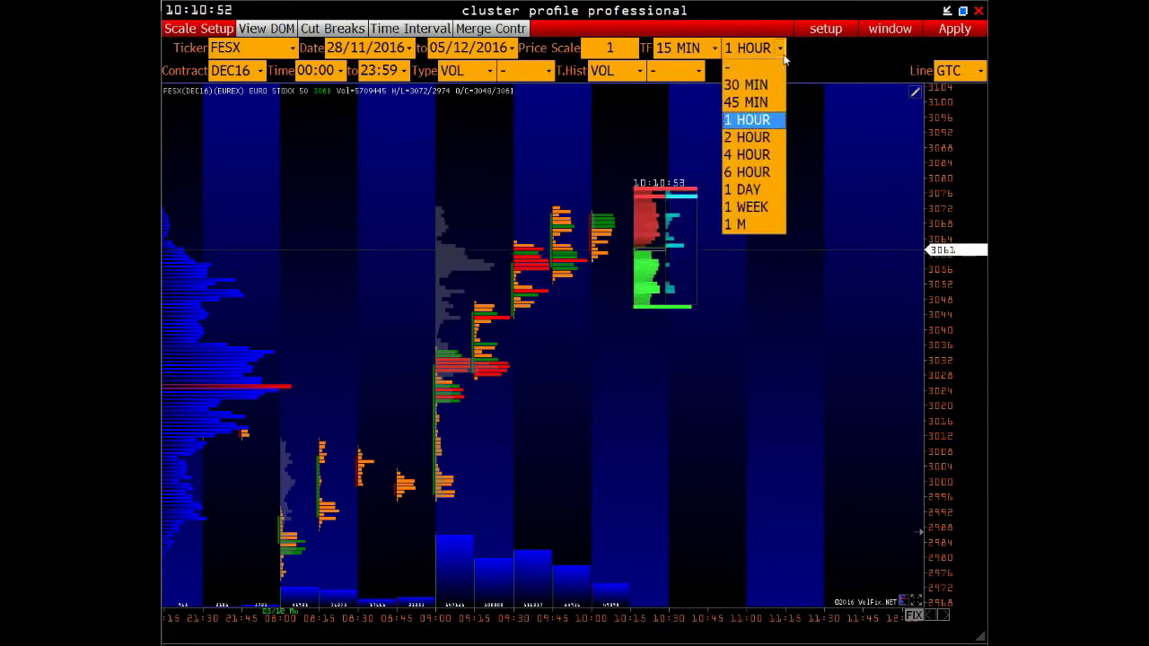
pyautogui.click(744, 191)
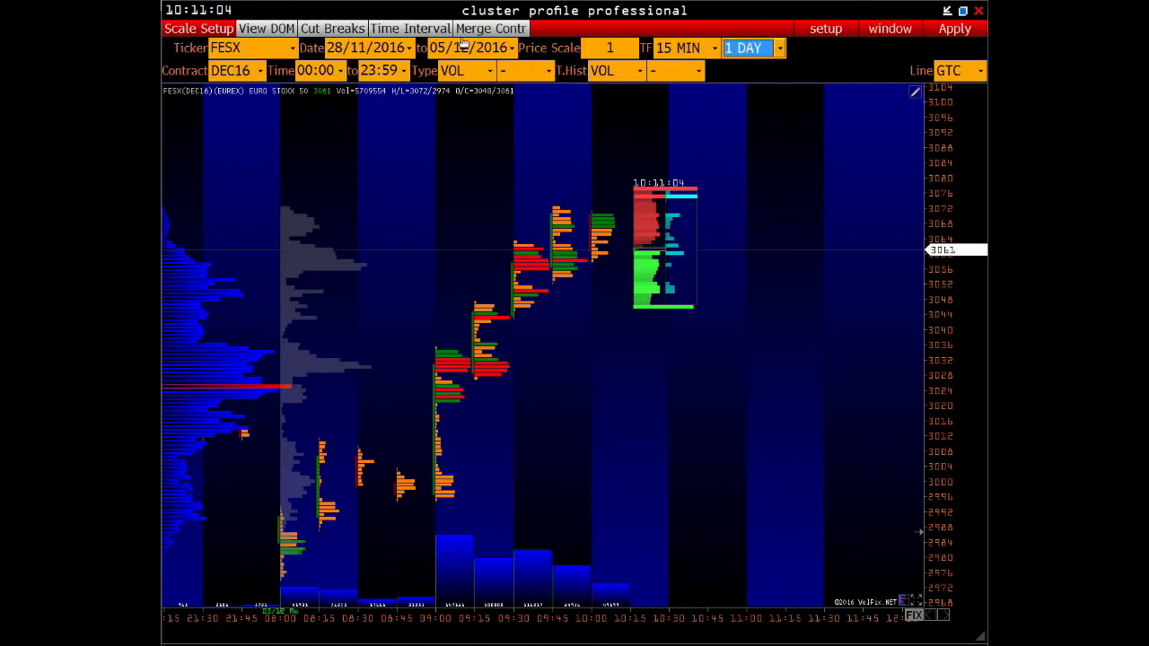
pyautogui.scroll(2, 911, 608)
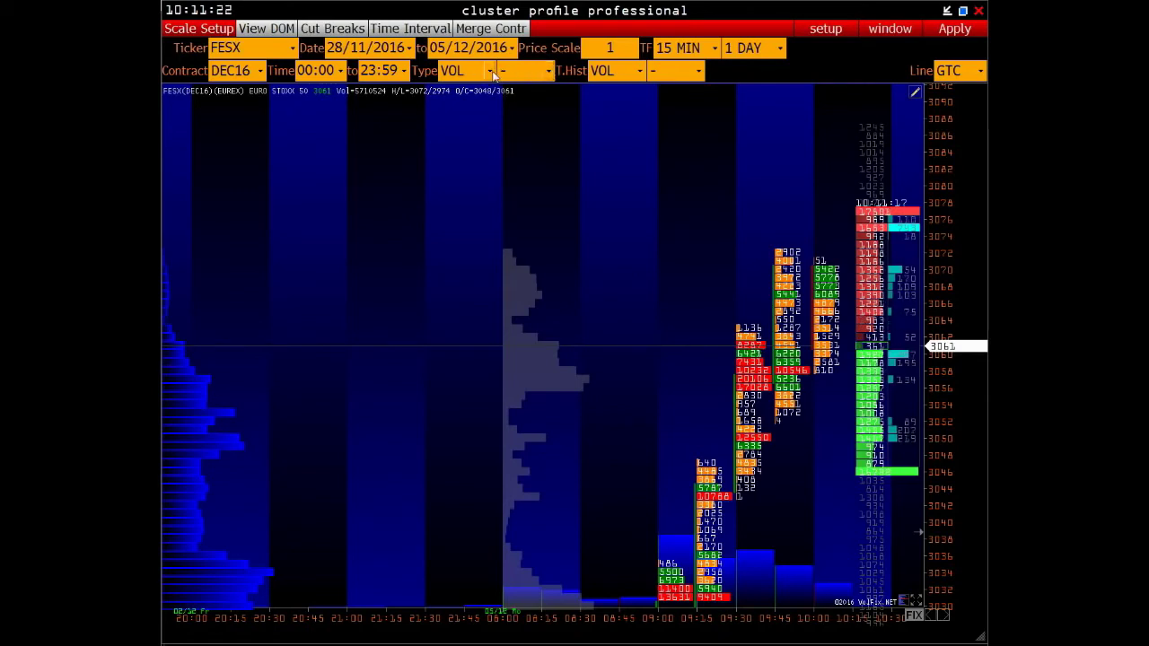
# Show the clusters by DELTA and by DELTA % as the data type.
pyautogui.click(491, 72)
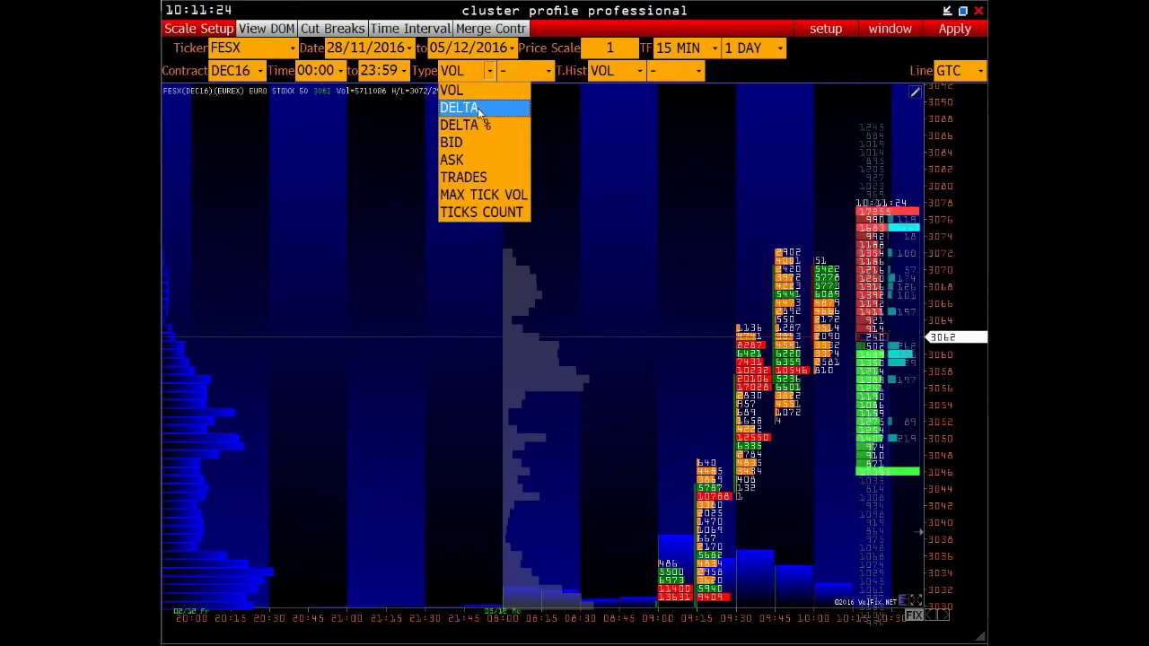
pyautogui.click(477, 107)
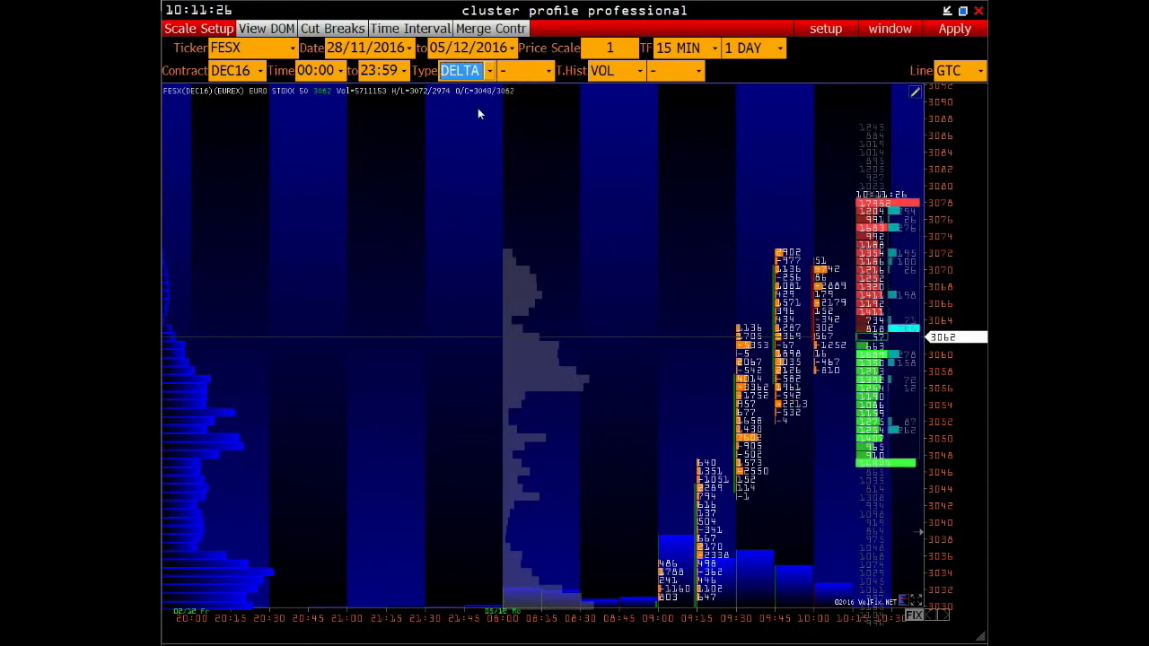
pyautogui.click(487, 72)
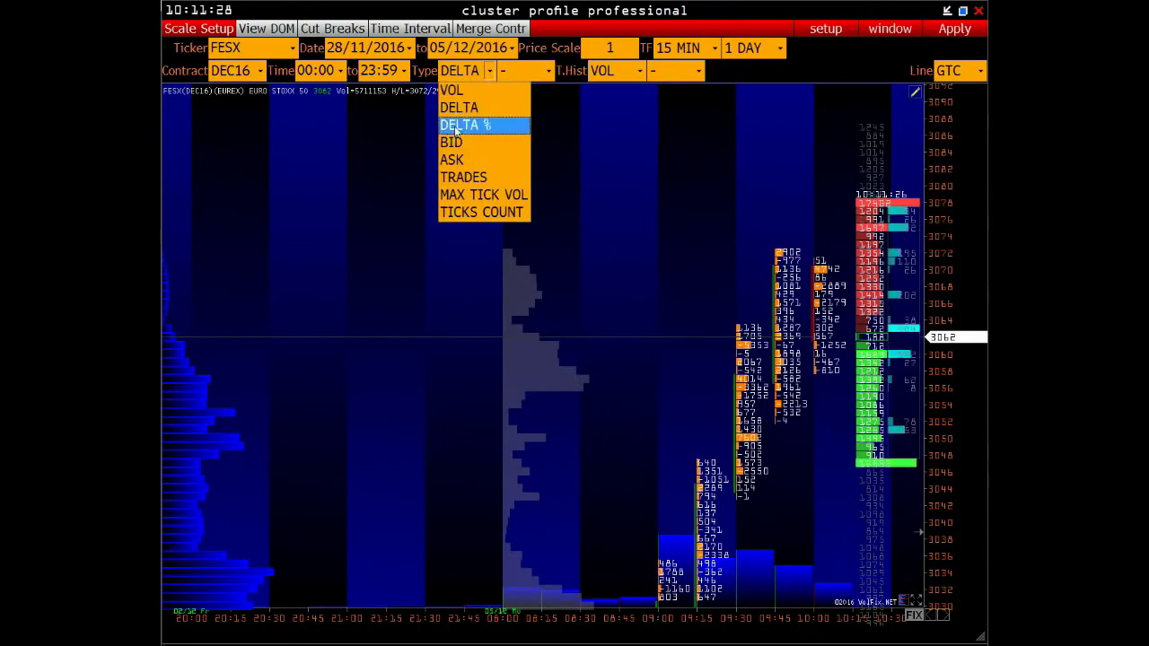
pyautogui.click(454, 125)
# Switch the cluster data type to BID and to ASK.
pyautogui.click(486, 71)
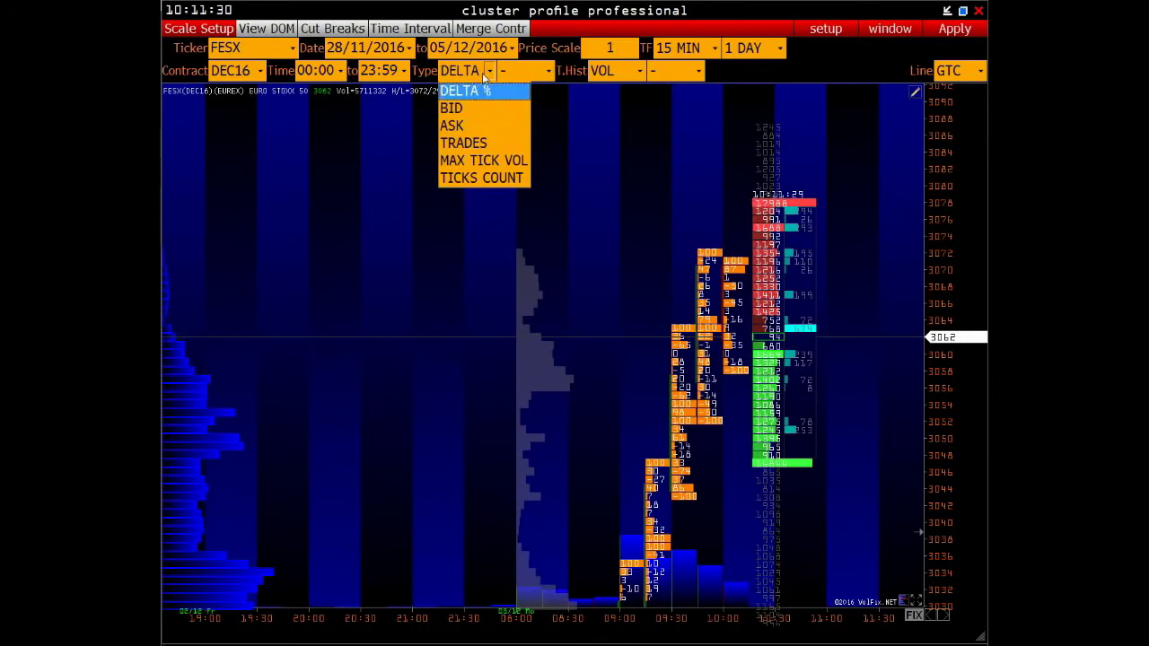
pyautogui.click(456, 144)
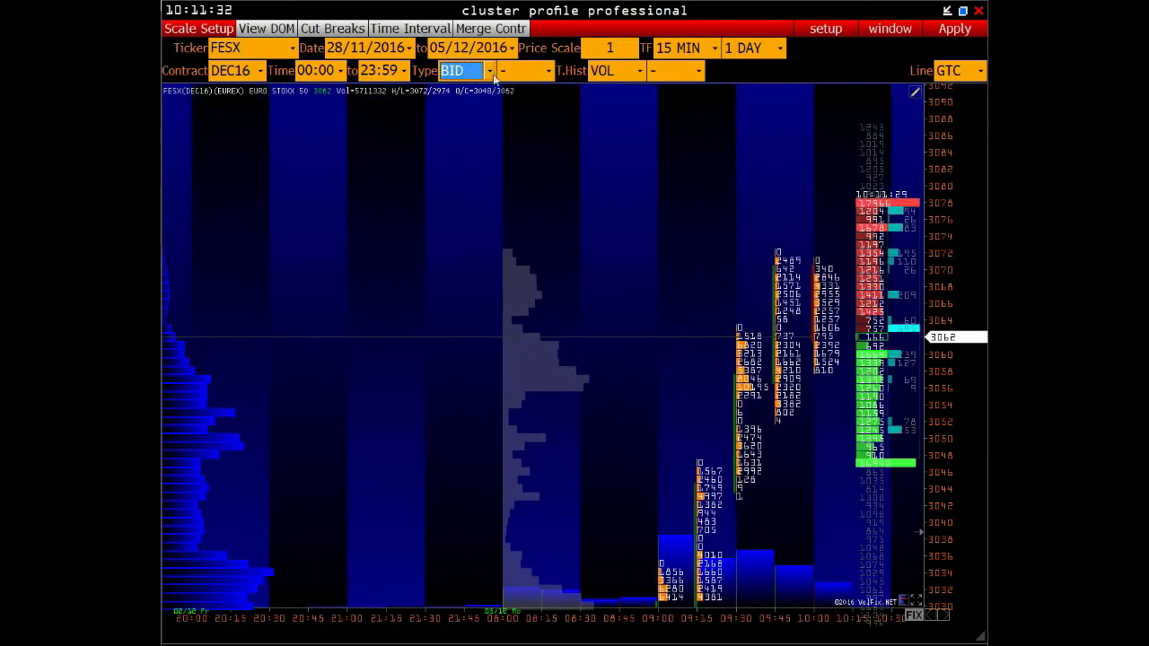
pyautogui.click(490, 72)
pyautogui.click(457, 158)
# Display the cluster data type TRADES, and change it to MAX TICK VOL.
pyautogui.click(490, 72)
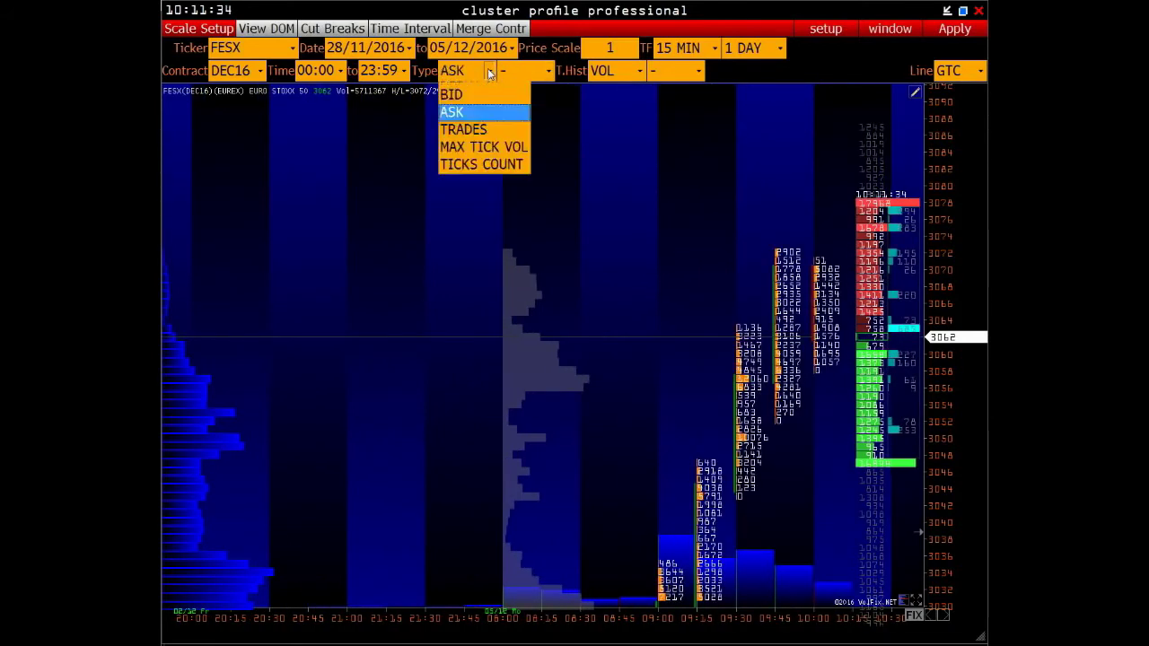
pyautogui.click(470, 178)
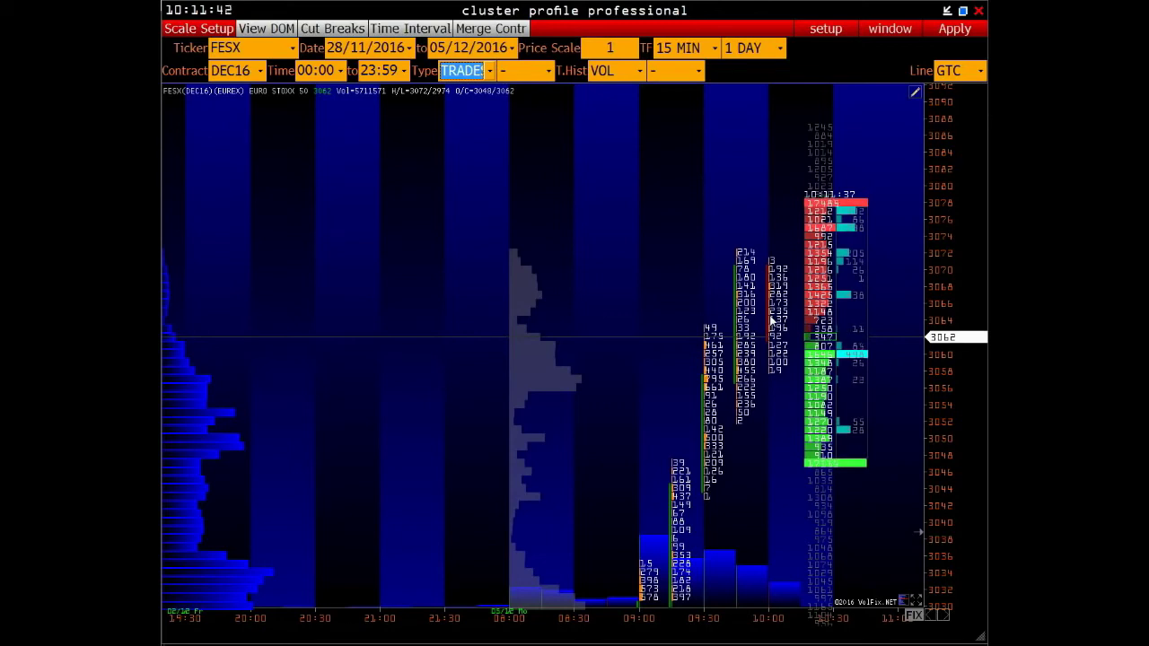
pyautogui.click(480, 73)
pyautogui.click(480, 195)
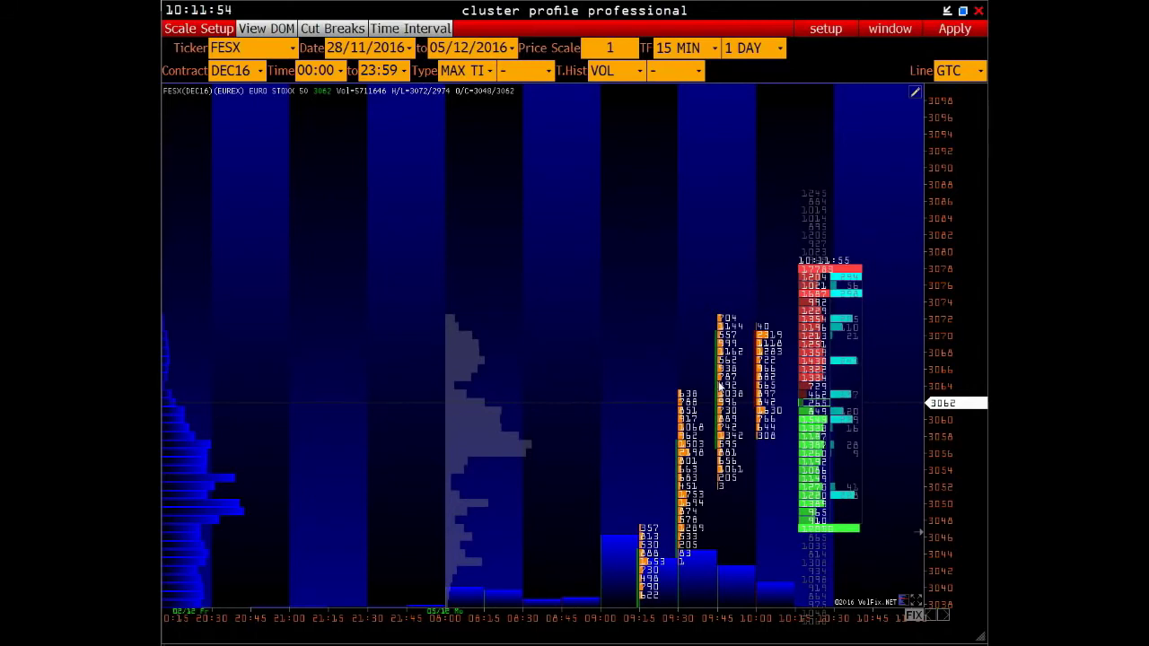
# Set the cluster data type to TICKS COUNT and highlight the 3057 price level.
pyautogui.click(489, 70)
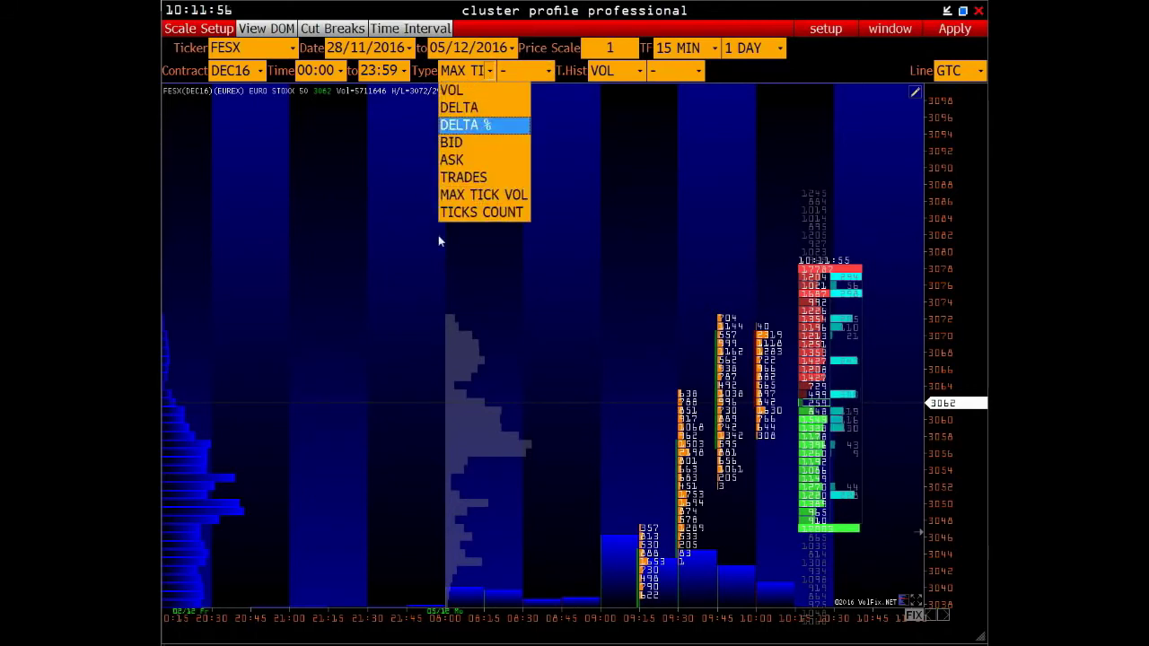
pyautogui.click(476, 213)
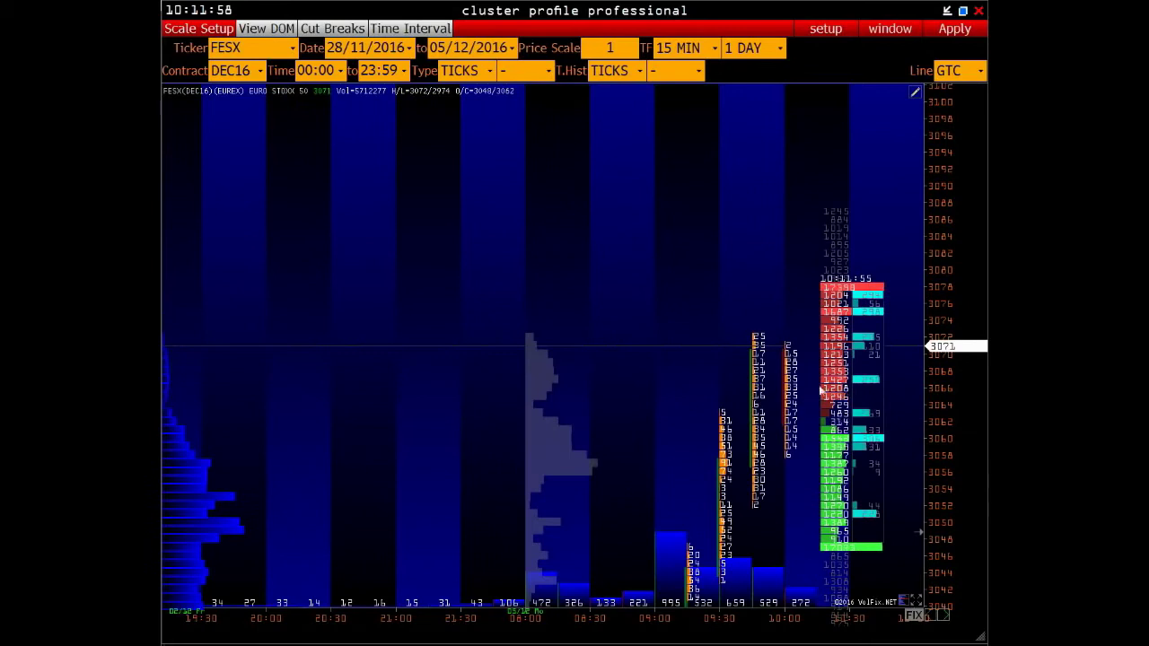
pyautogui.click(884, 463)
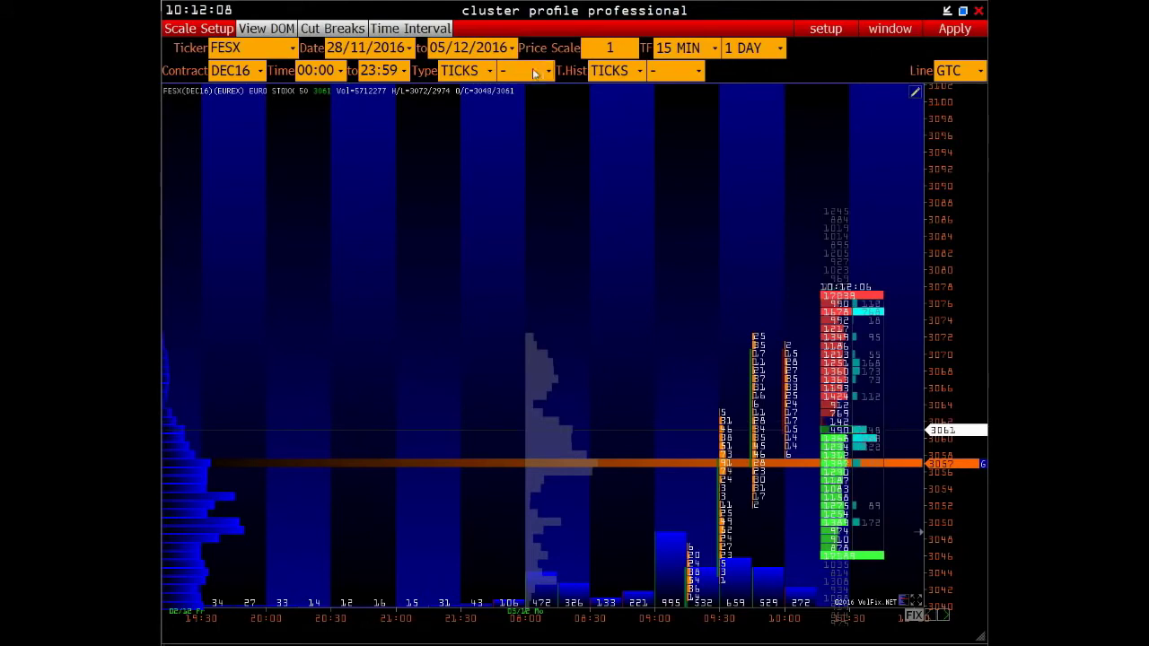
# Set the first cluster data type to MAX TICK VOL and show VOL beside it as the second type.
pyautogui.click(489, 72)
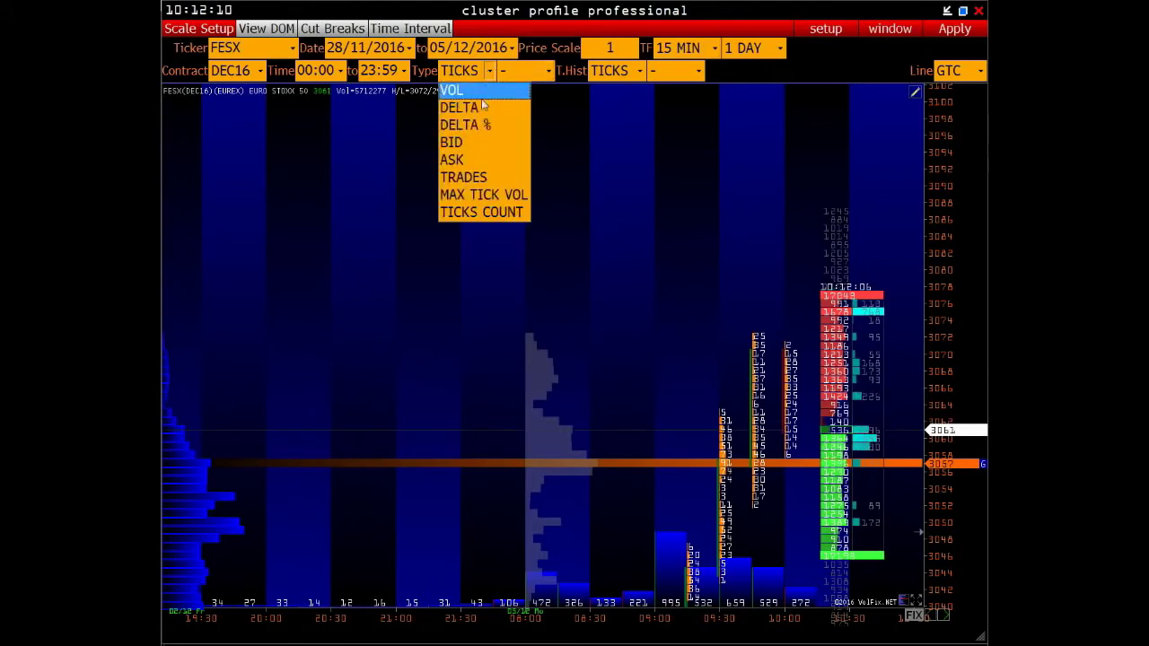
pyautogui.click(476, 192)
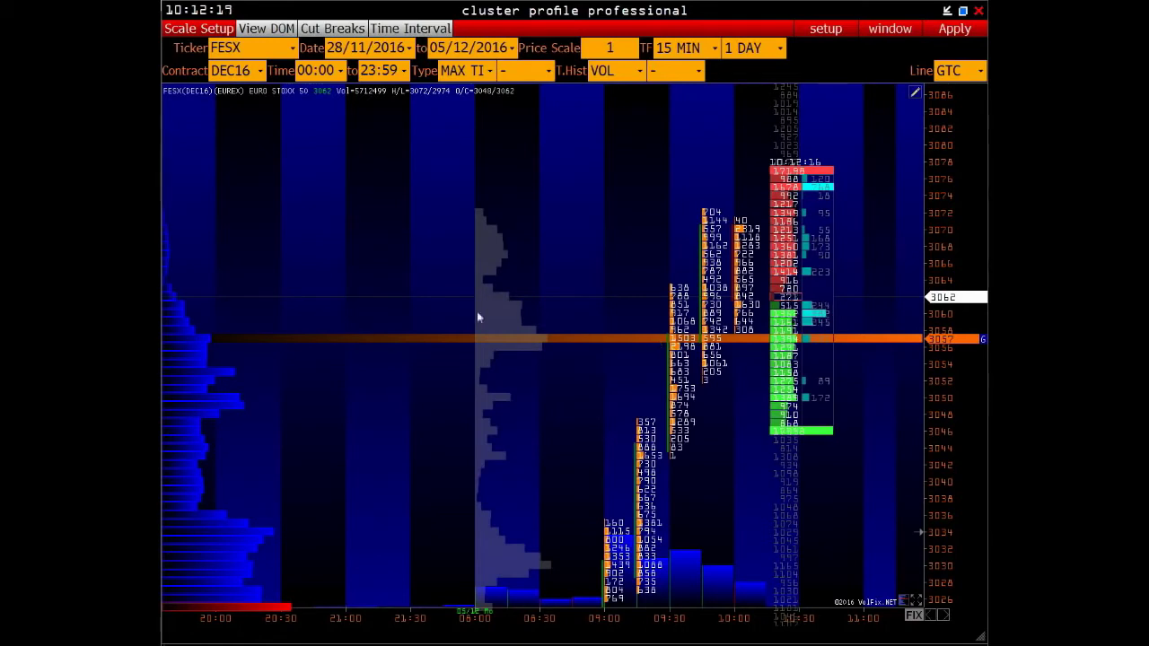
pyautogui.click(549, 72)
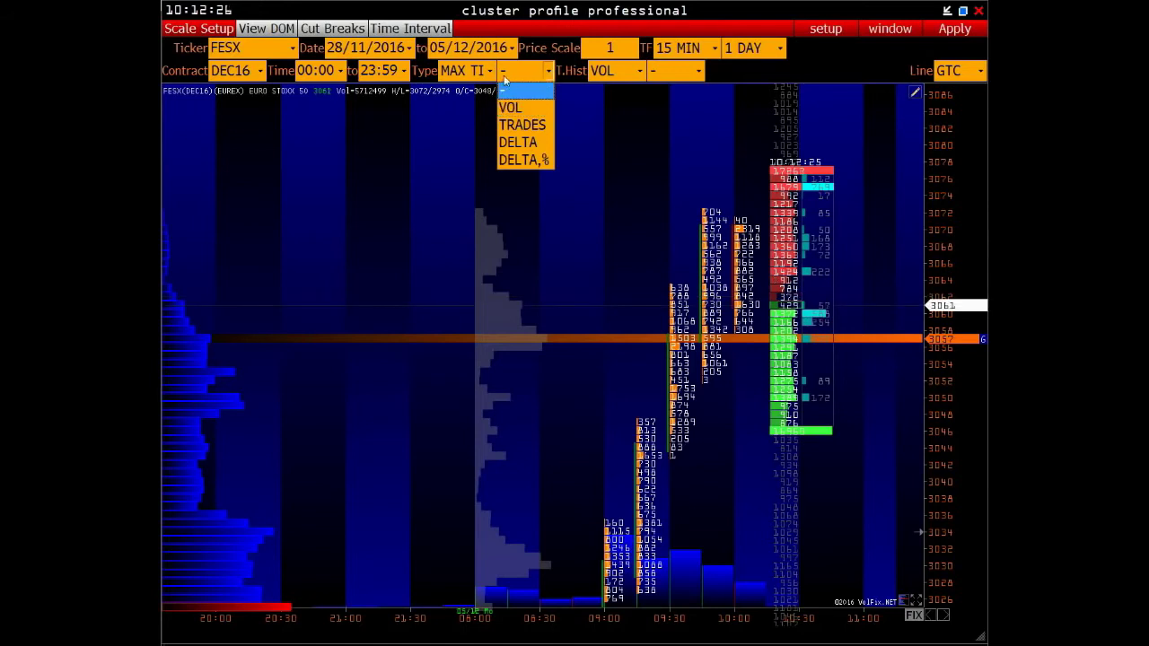
pyautogui.click(511, 107)
pyautogui.moveTo(688, 338); pyautogui.dragTo(598, 207)
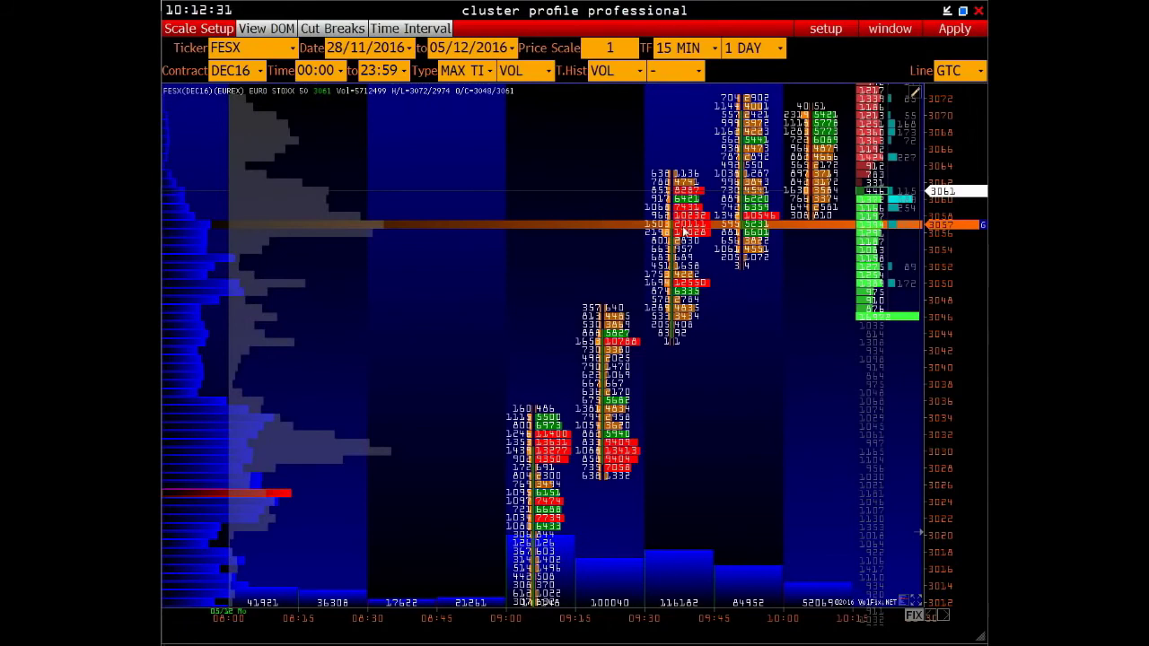
pyautogui.moveTo(683, 231); pyautogui.dragTo(767, 210)
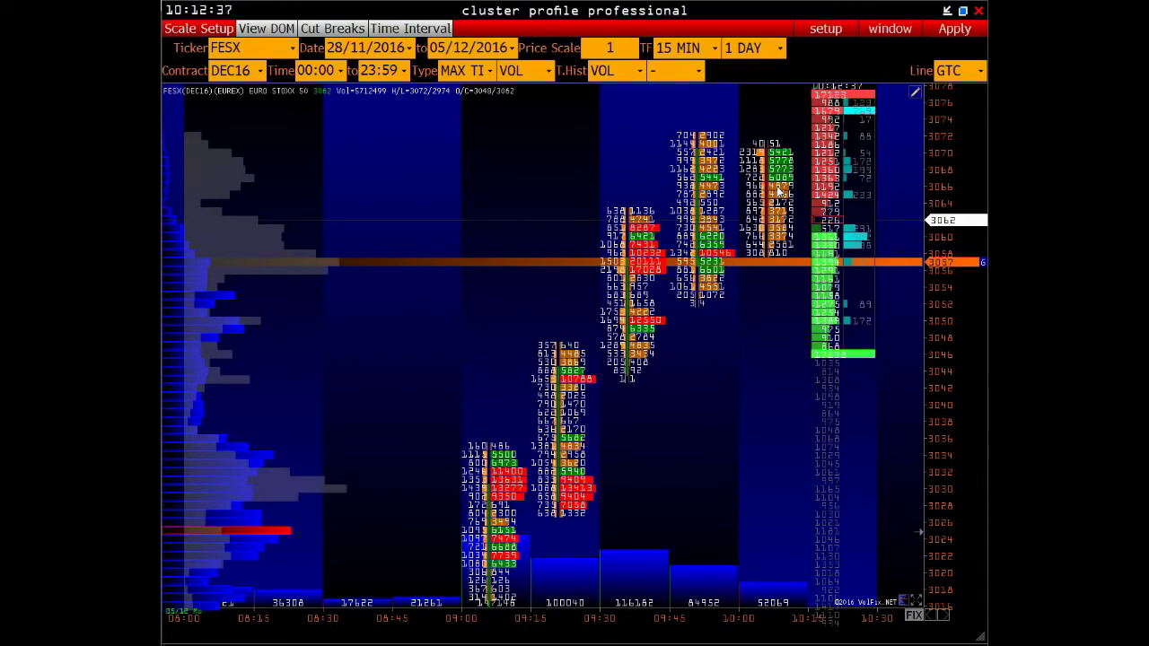
# Display the clusters by DELTA, and change the first data type to BID with VOL beside it.
pyautogui.click(485, 70)
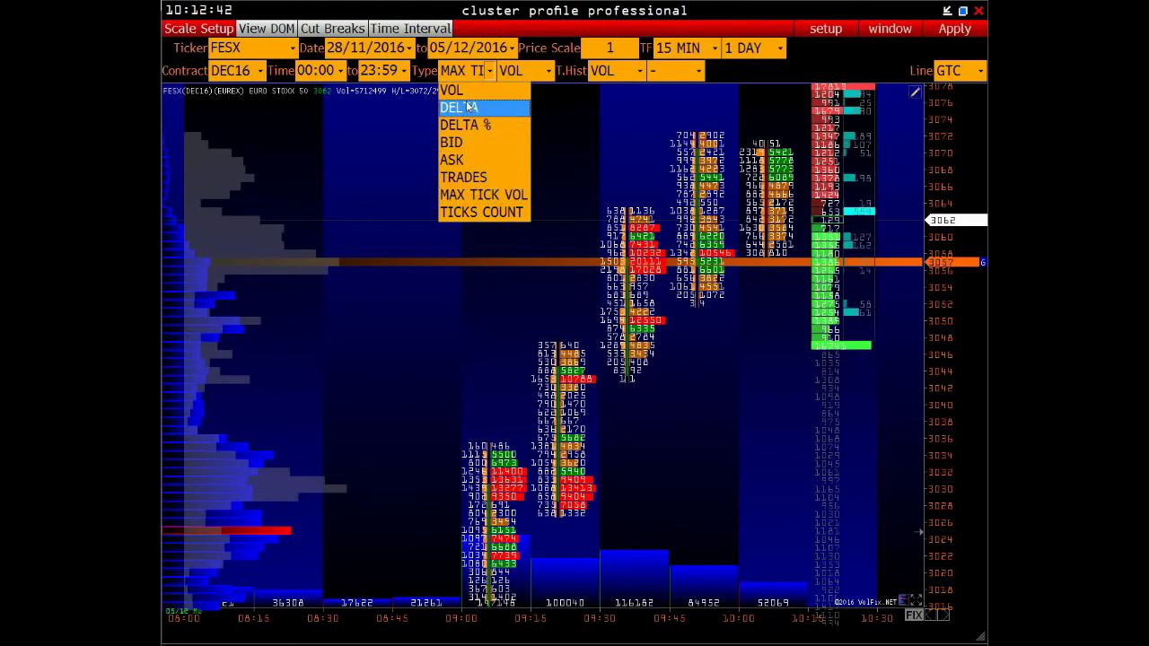
pyautogui.click(465, 105)
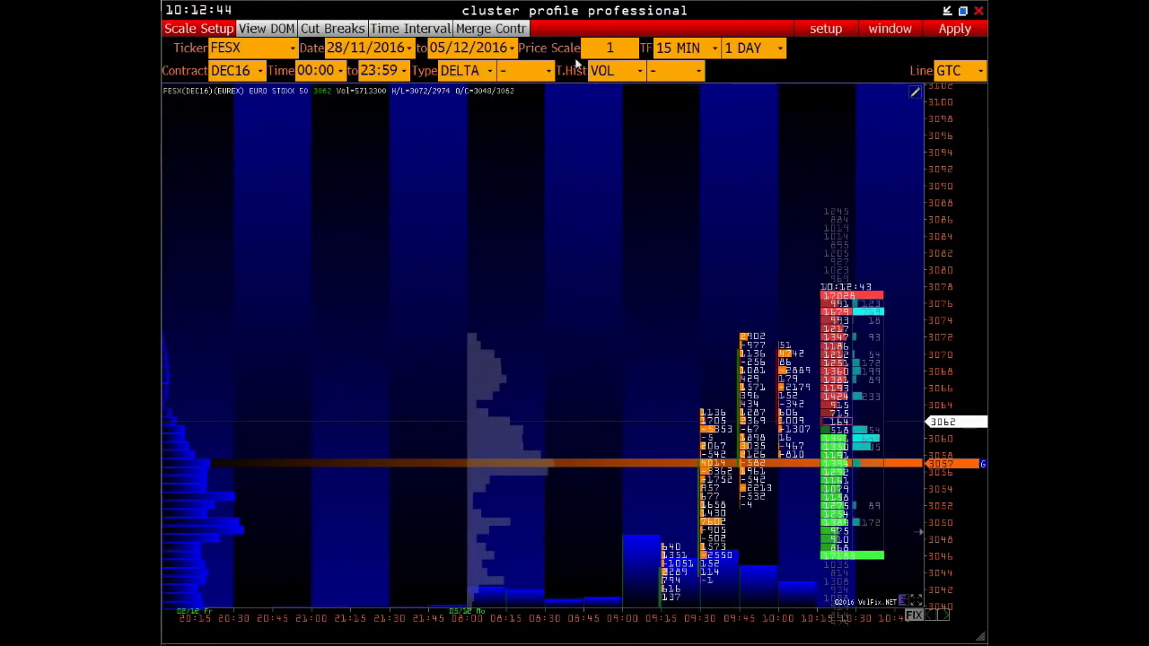
pyautogui.click(486, 70)
pyautogui.click(458, 147)
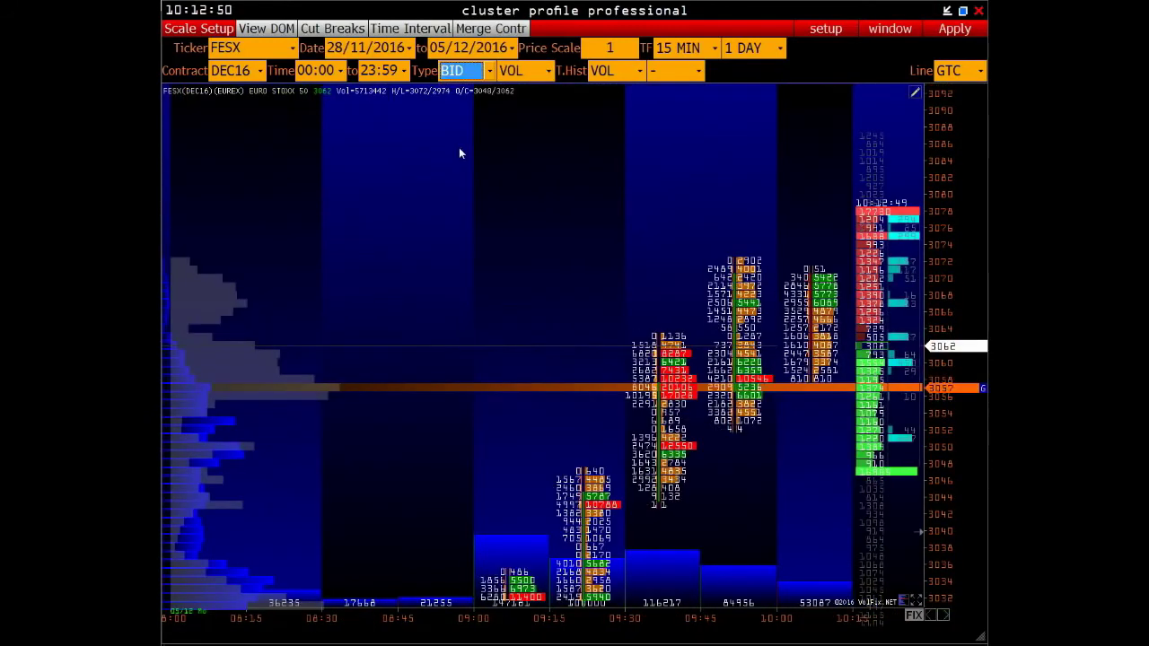
# Change the second cluster data type to ASK to compare bid and ask volumes side by side.
pyautogui.click(499, 71)
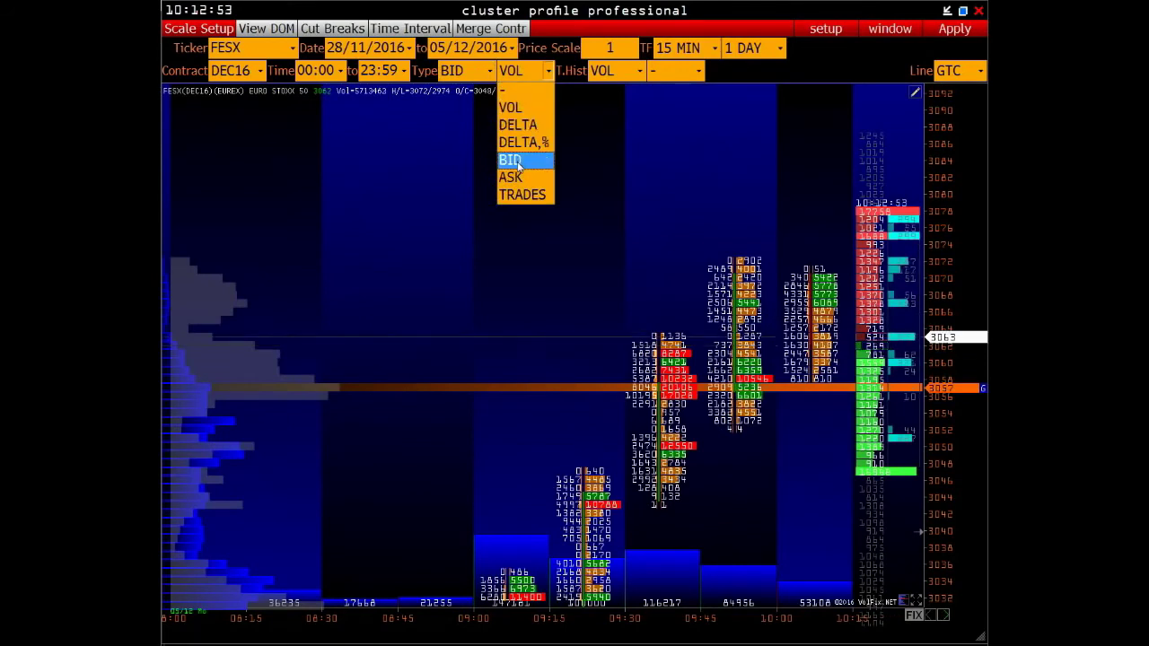
pyautogui.click(512, 177)
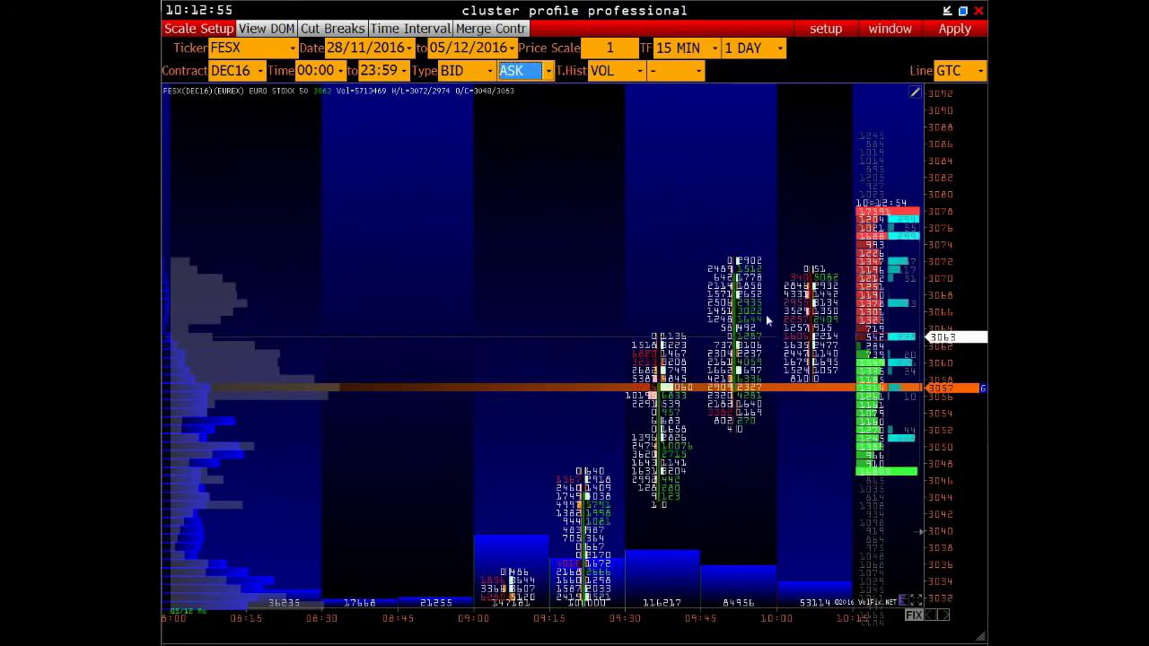
pyautogui.moveTo(607, 145); pyautogui.dragTo(520, 129)
# Set the second cluster data type to VOL and the first one to DELTA.
pyautogui.click(513, 71)
pyautogui.click(514, 105)
pyautogui.click(488, 71)
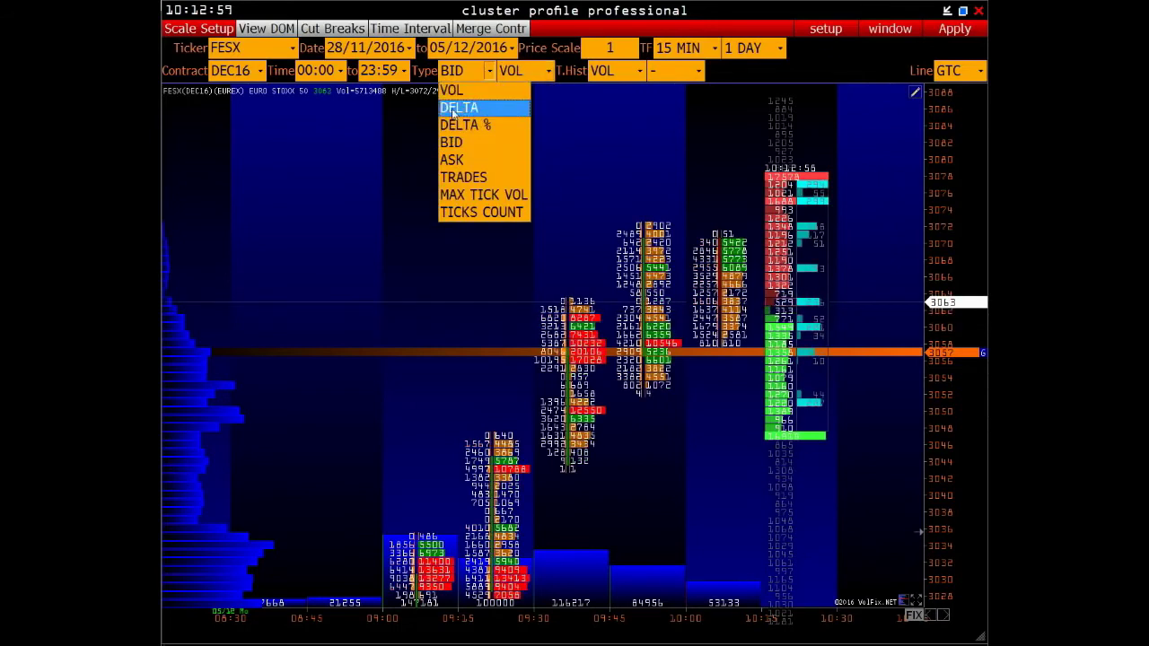
pyautogui.click(457, 108)
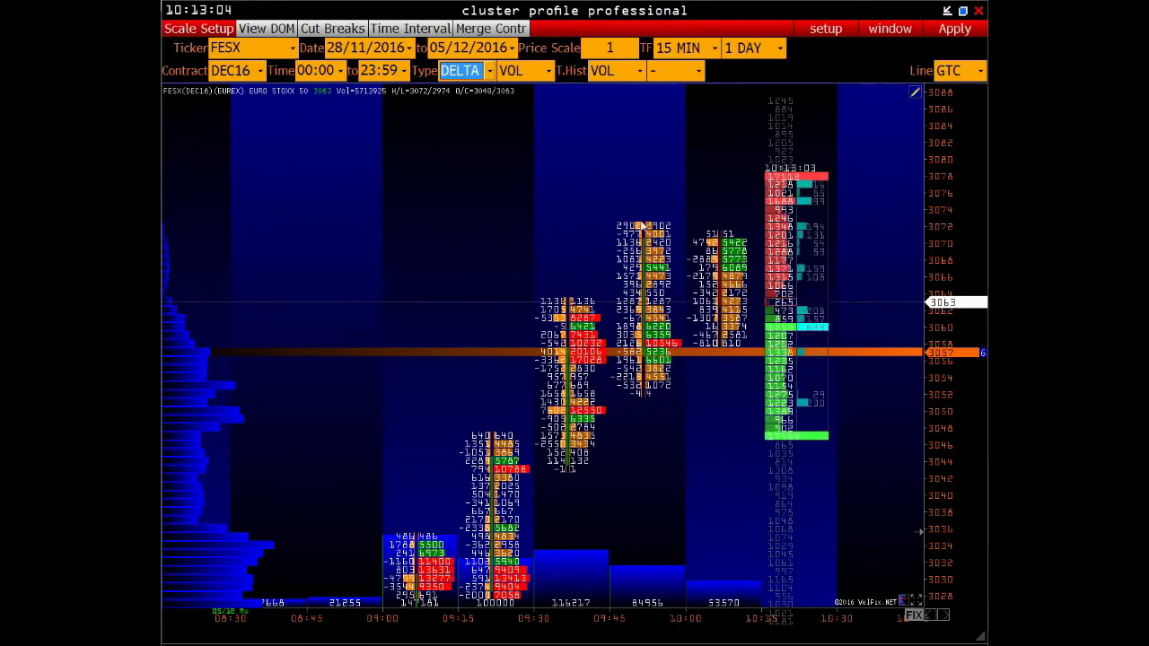
# Choose VOL for the time histogram and highlight the 09:30 column.
pyautogui.click(633, 72)
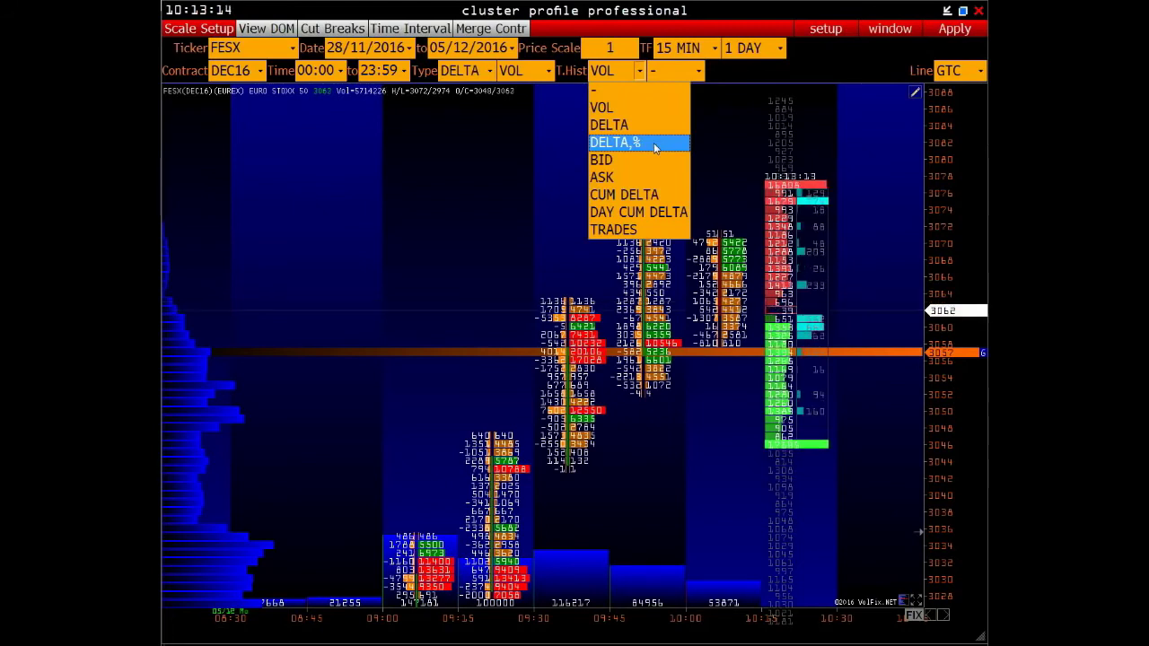
pyautogui.click(607, 108)
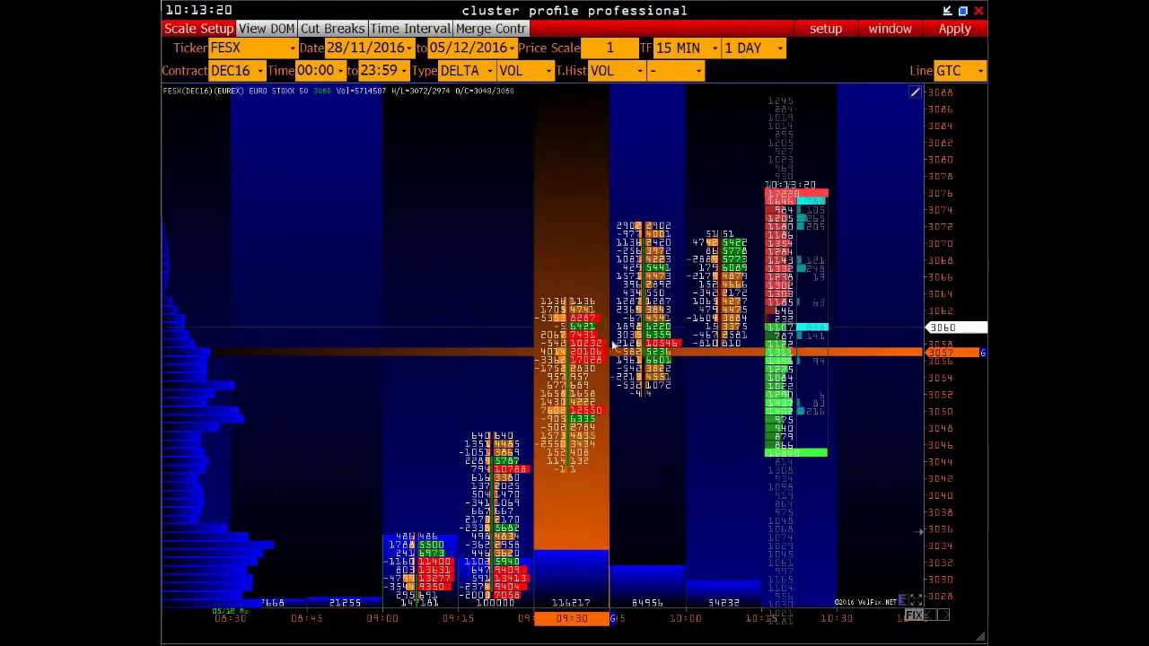
# Show the time histogram by DELTA and by DELTA %.
pyautogui.click(642, 74)
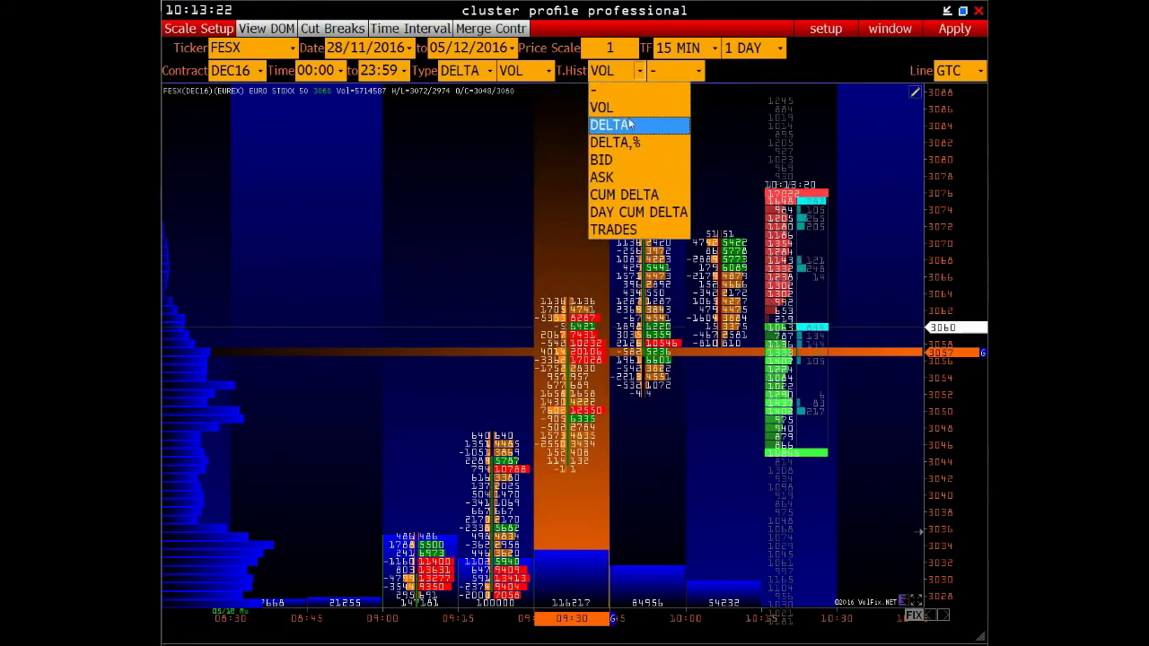
pyautogui.click(627, 126)
pyautogui.click(629, 72)
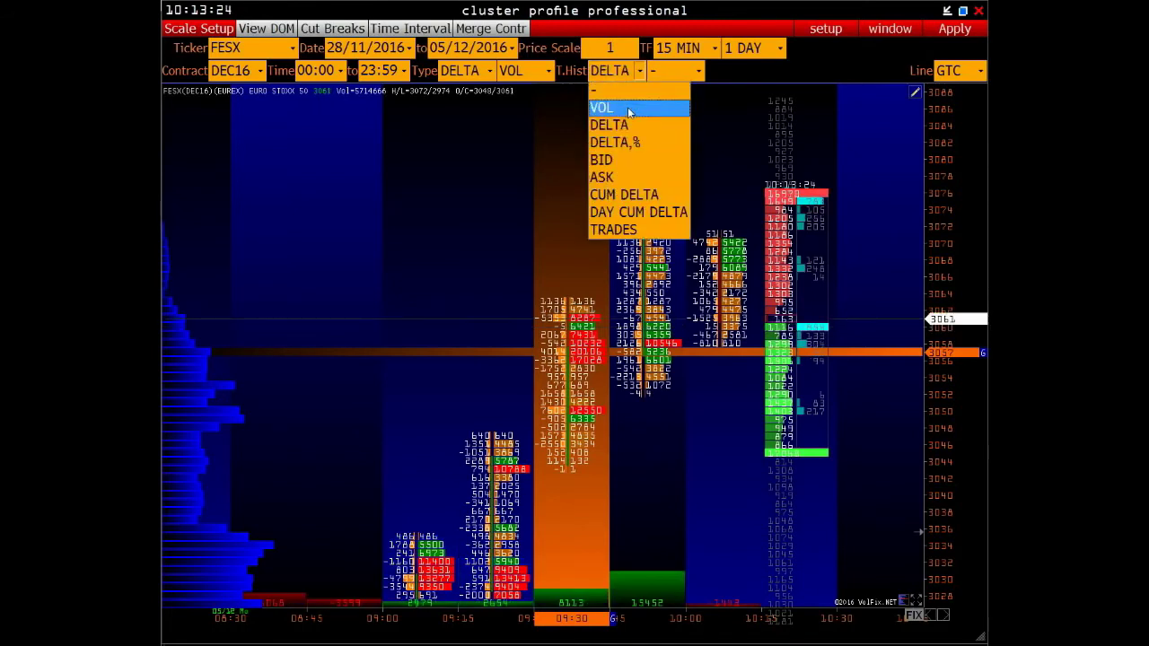
pyautogui.click(619, 144)
# Switch the time histogram to BID and to ASK.
pyautogui.click(638, 77)
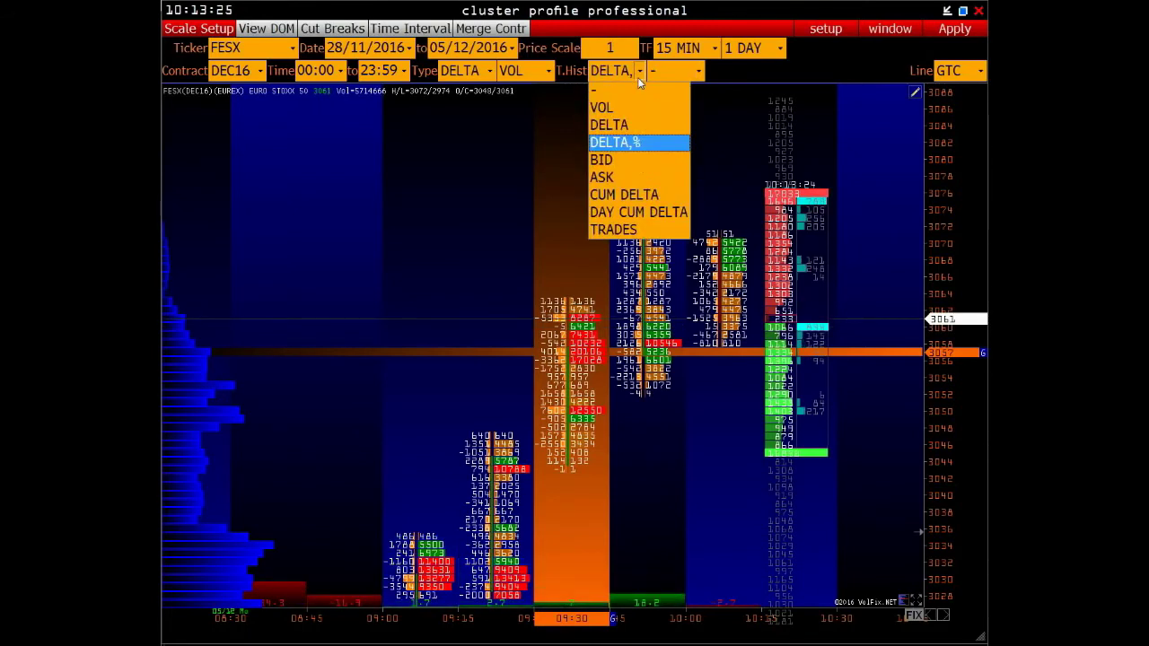
pyautogui.click(616, 161)
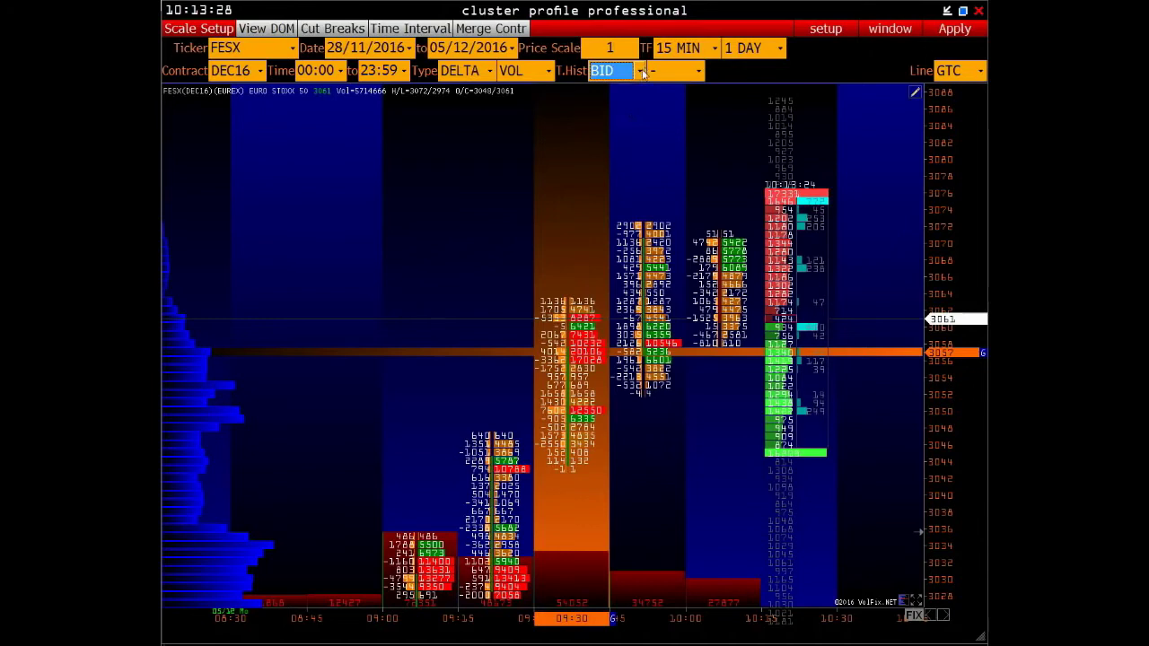
pyautogui.click(635, 74)
pyautogui.click(629, 174)
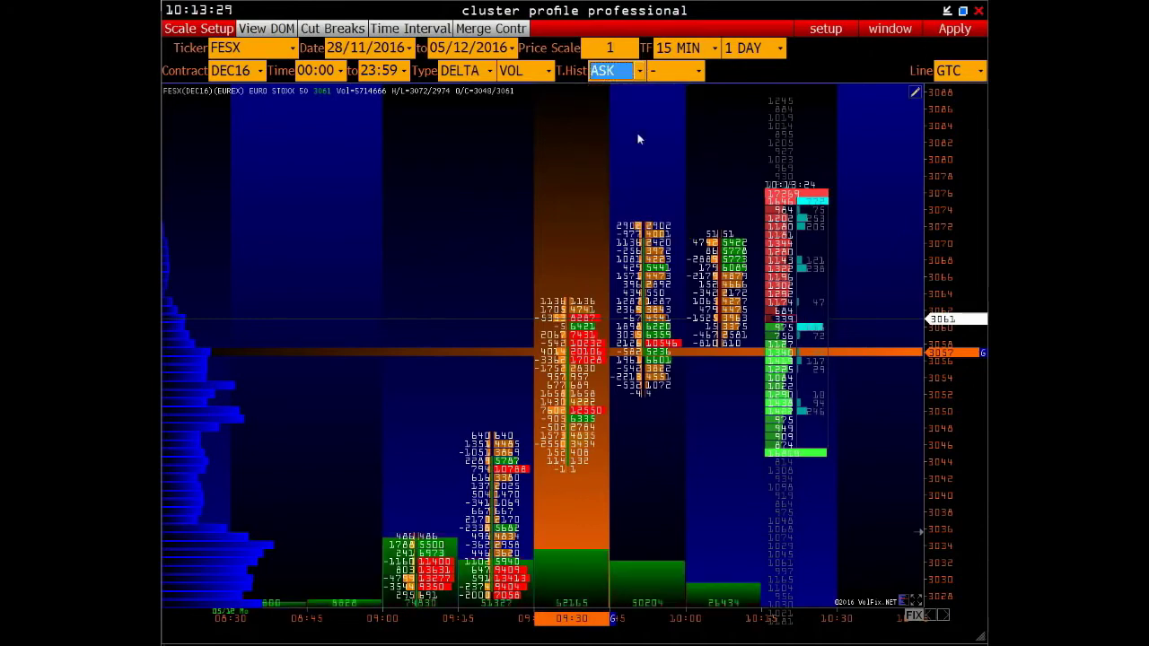
# Set the time histogram to CUM DELTA and inspect it across all the loaded days.
pyautogui.click(635, 74)
pyautogui.click(609, 194)
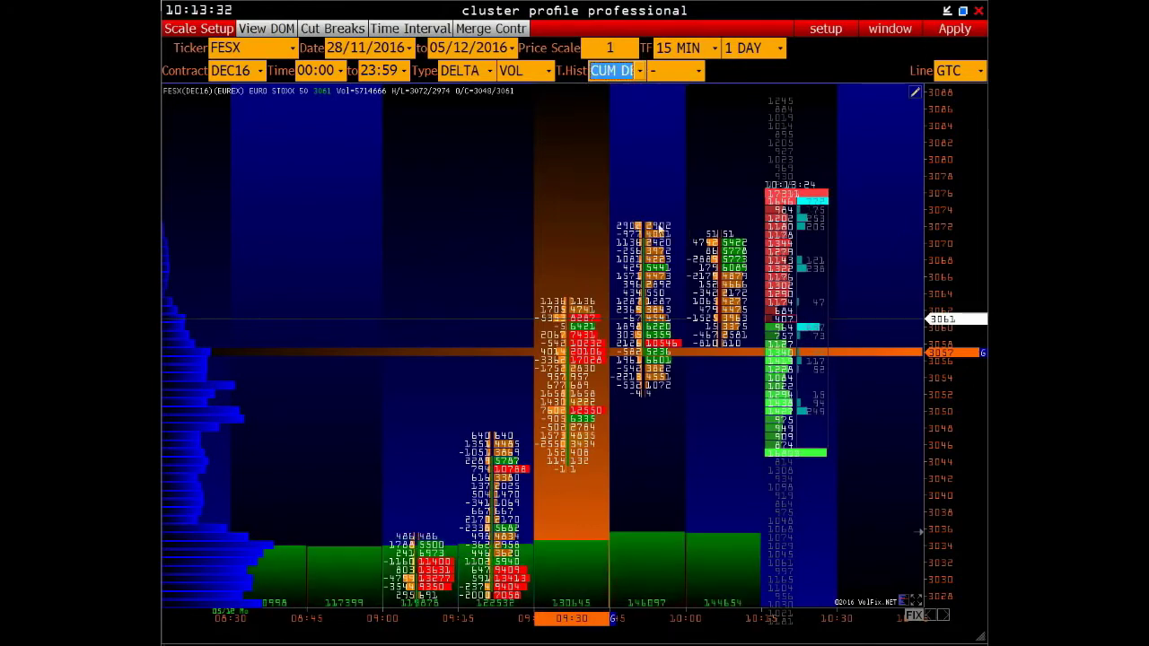
pyautogui.moveTo(225, 616); pyautogui.dragTo(706, 629)
pyautogui.moveTo(928, 159); pyautogui.dragTo(928, 215)
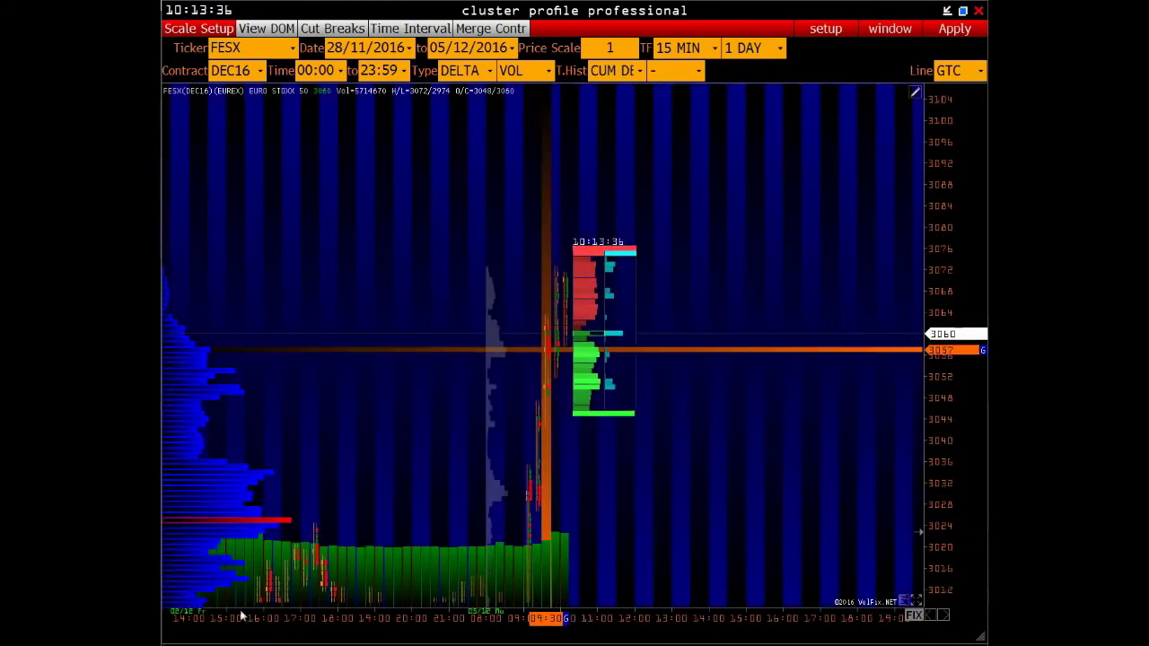
pyautogui.moveTo(229, 620); pyautogui.dragTo(808, 628)
pyautogui.moveTo(631, 551); pyautogui.dragTo(764, 159)
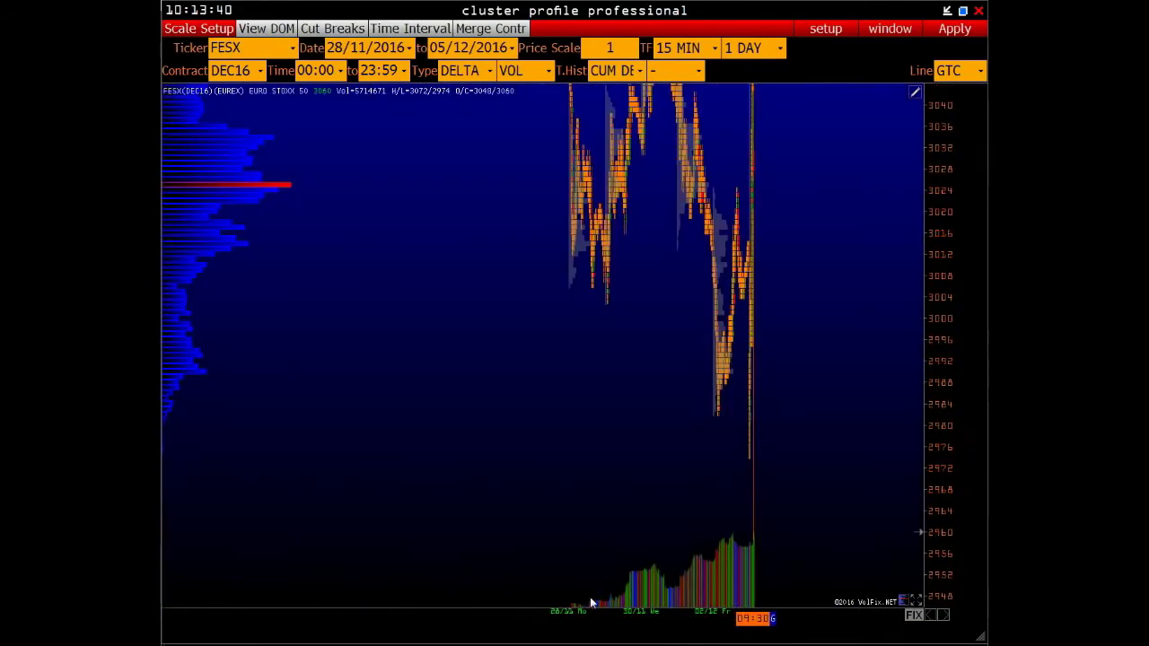
pyautogui.moveTo(590, 619); pyautogui.dragTo(481, 616)
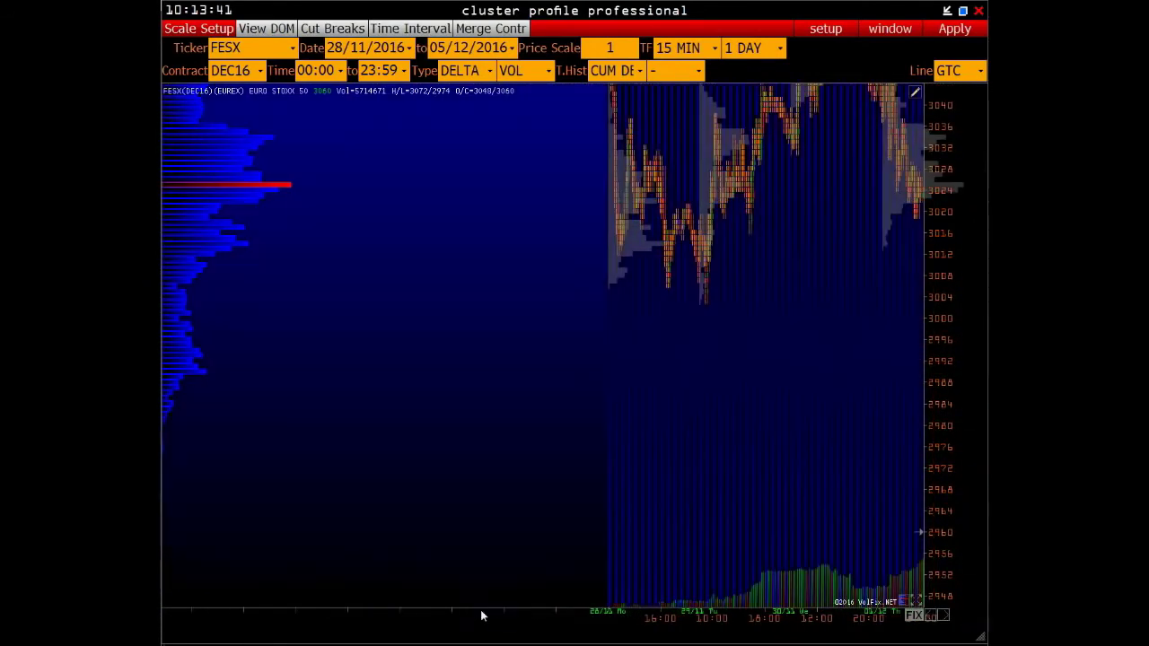
pyautogui.moveTo(630, 612); pyautogui.dragTo(282, 443)
# Change the time histogram to DAY CUM DELTA and inspect it around the start of the current trading day.
pyautogui.click(628, 70)
pyautogui.click(629, 211)
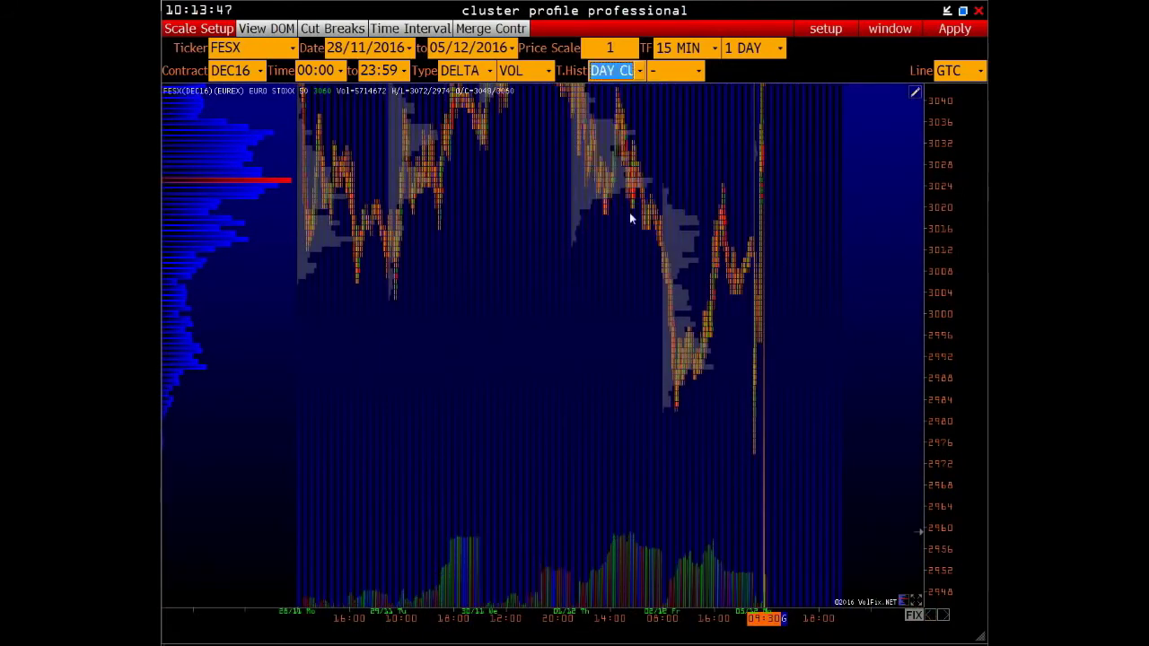
pyautogui.click(917, 603)
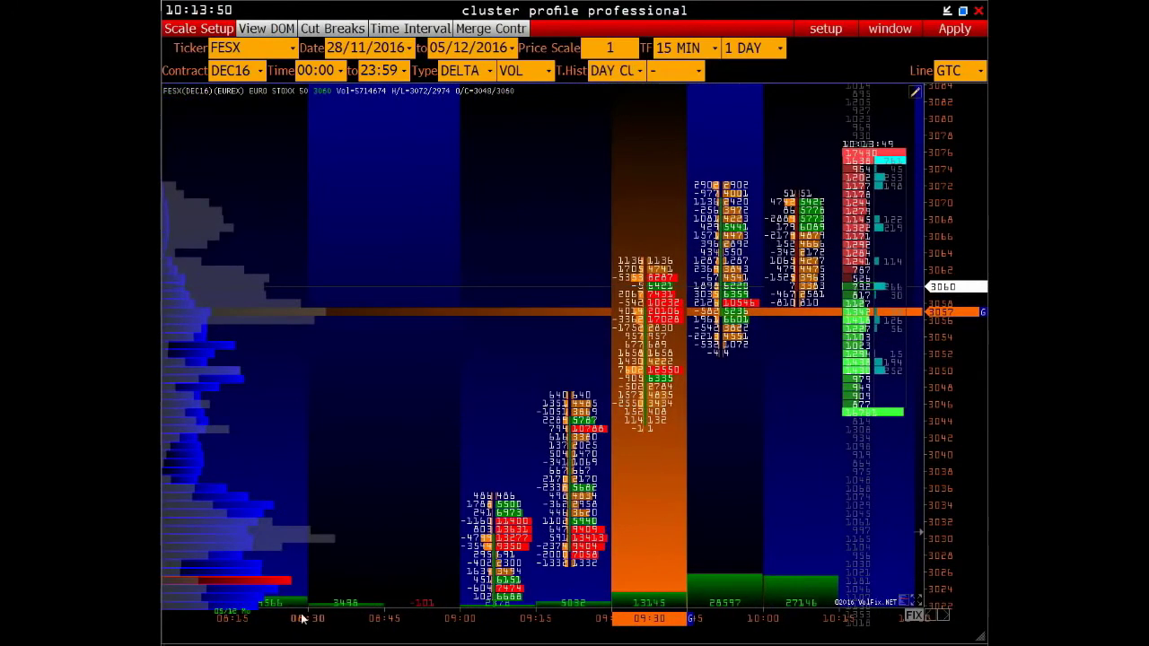
pyautogui.scroll(-3, 495, 559)
pyautogui.scroll(-3, 504, 620)
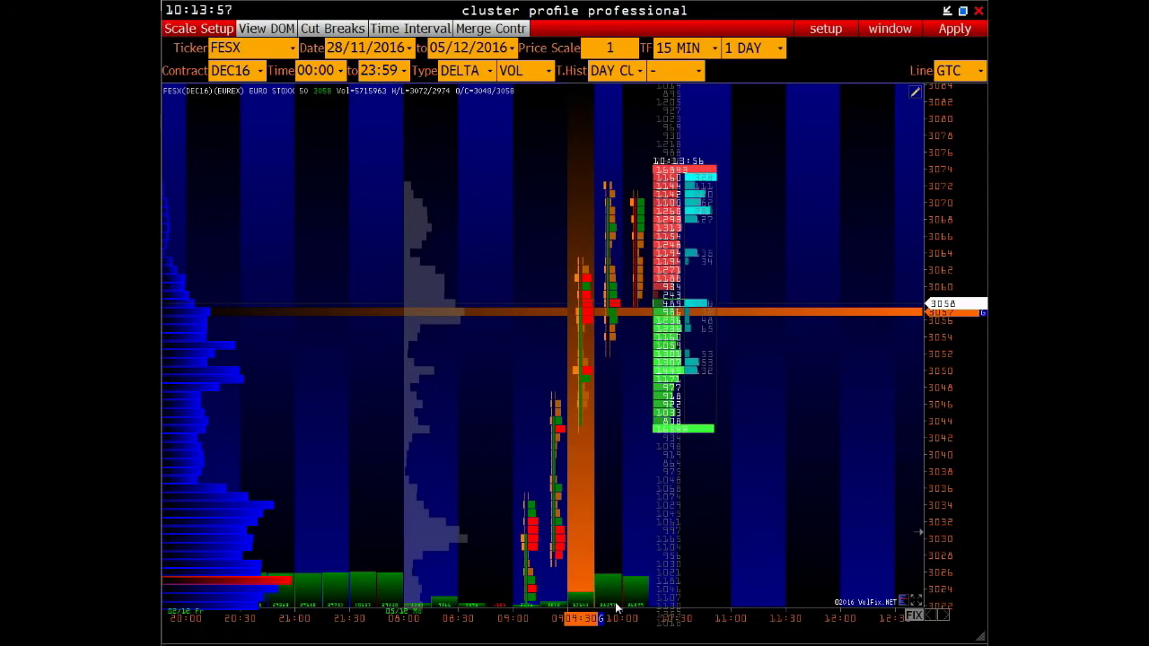
pyautogui.scroll(3, 602, 623)
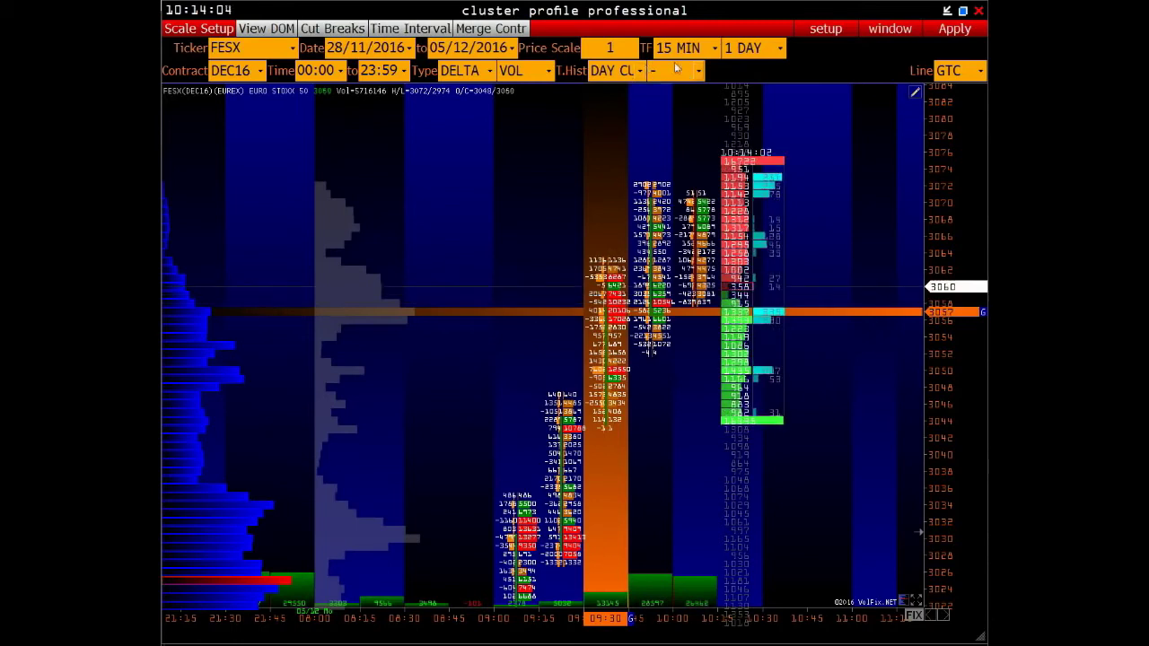
# Switch the first time histogram type to TRADES and inspect its bars below the clusters.
pyautogui.click(613, 70)
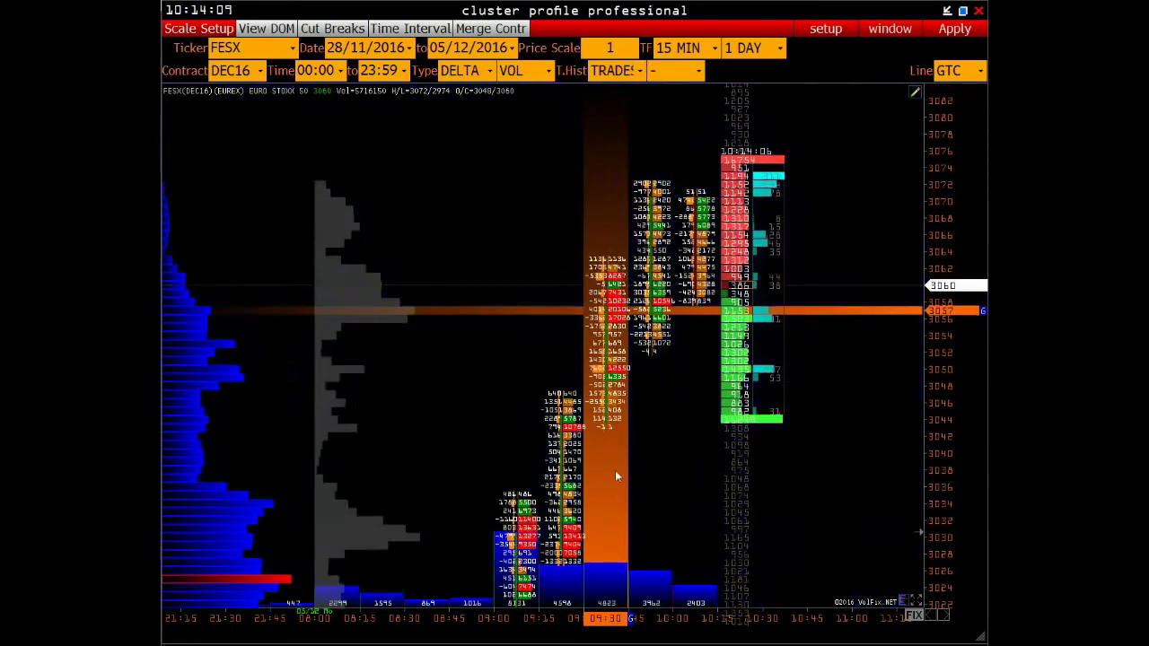
pyautogui.moveTo(614, 473); pyautogui.dragTo(537, 643)
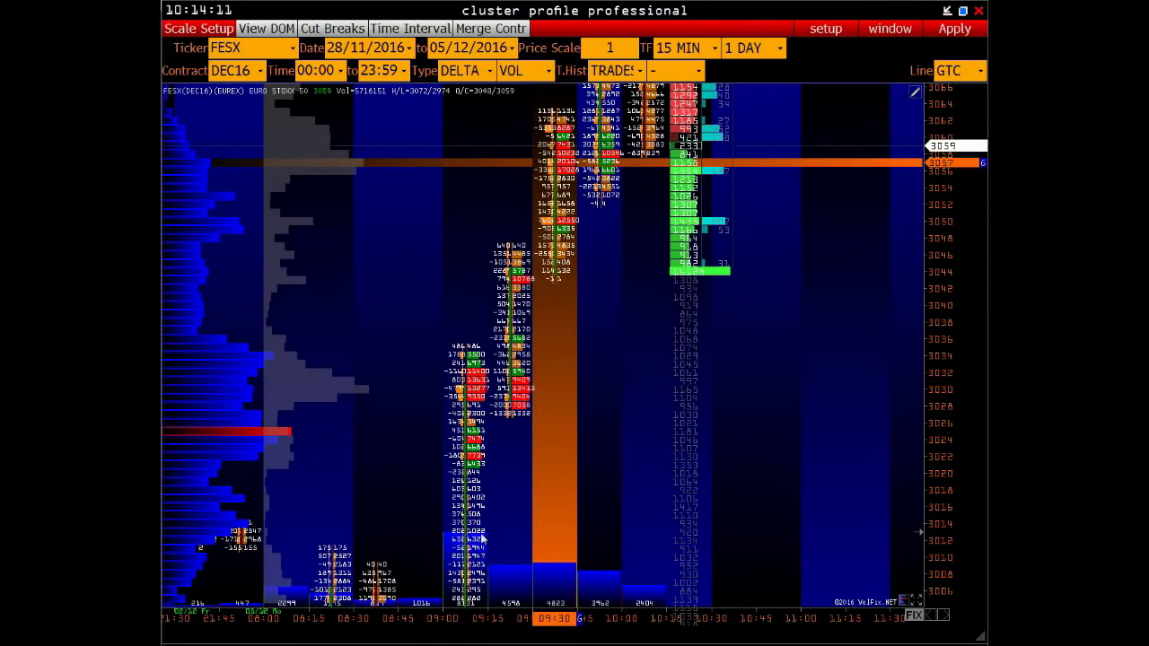
pyautogui.moveTo(618, 279); pyautogui.dragTo(601, 371)
# Set the second time histogram type to VOL and review the other types available for it.
pyautogui.click(698, 70)
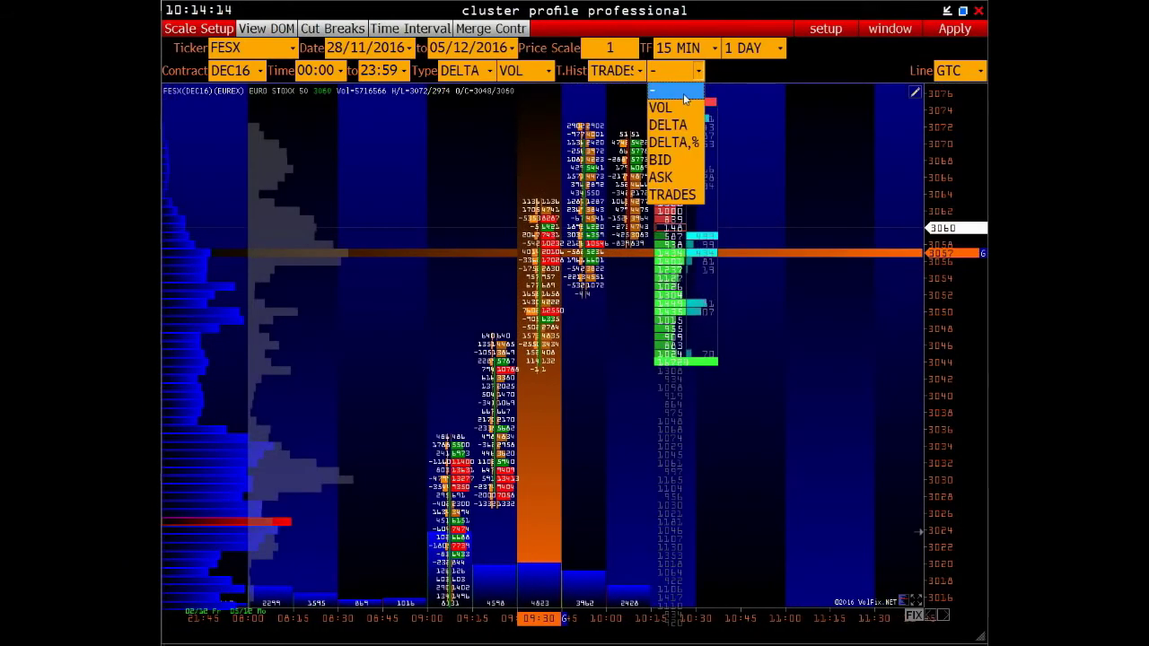
pyautogui.click(677, 109)
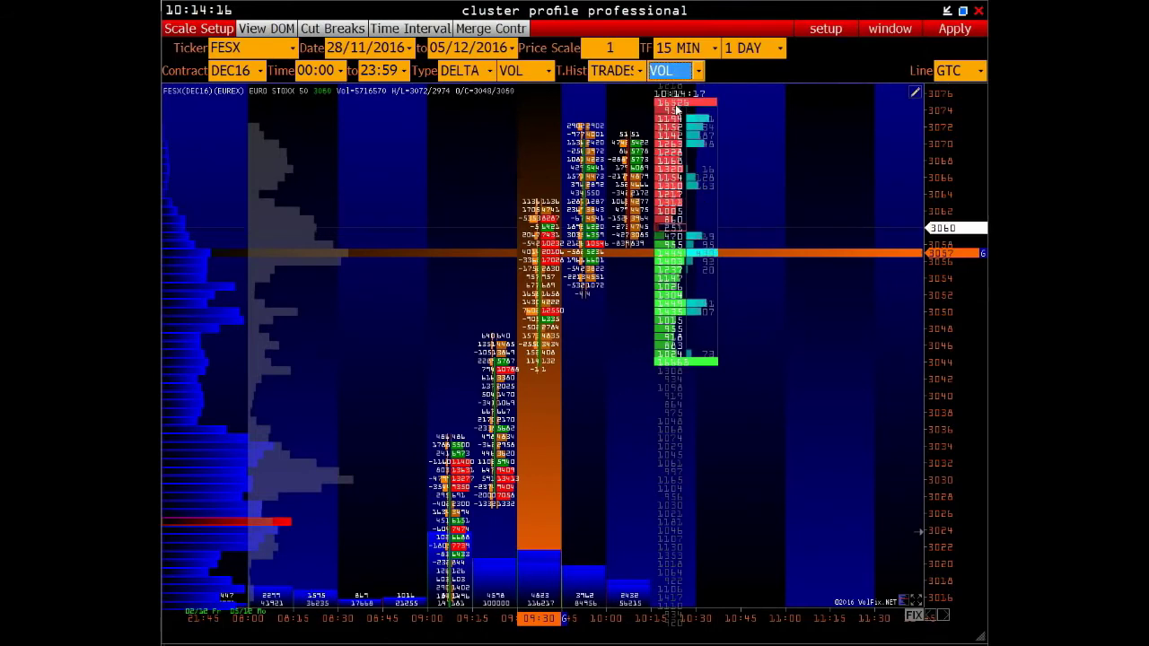
pyautogui.click(701, 75)
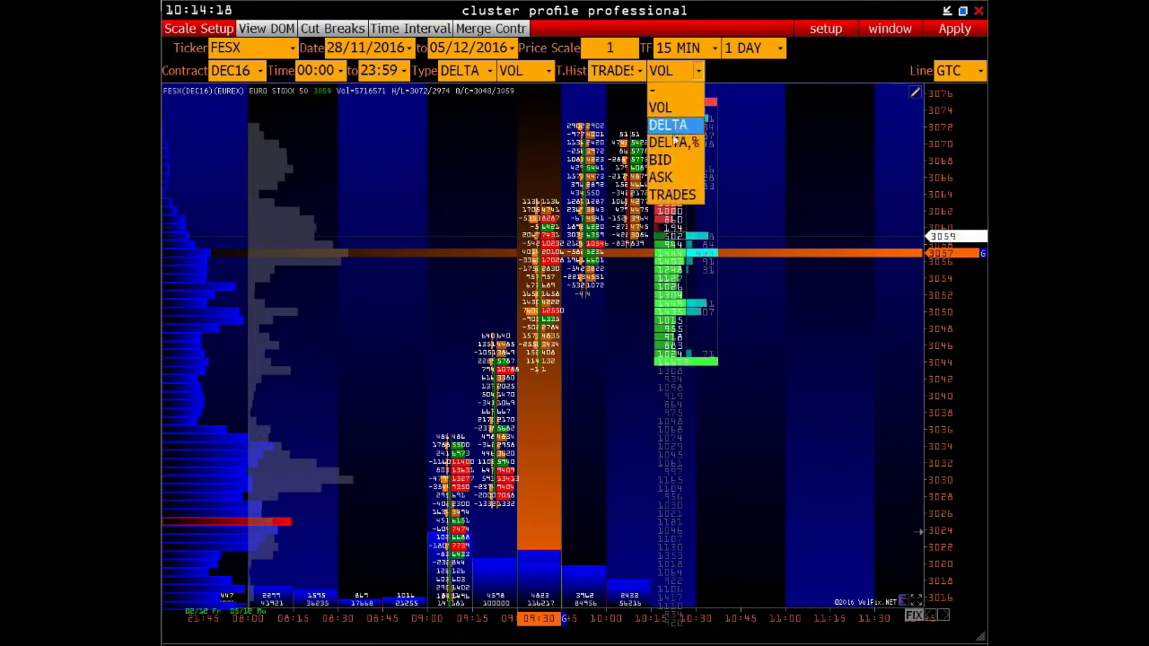
# Change the first time histogram type to CUM DELTA, review the second histogram's types, and inspect the chart.
pyautogui.click(638, 72)
pyautogui.click(637, 72)
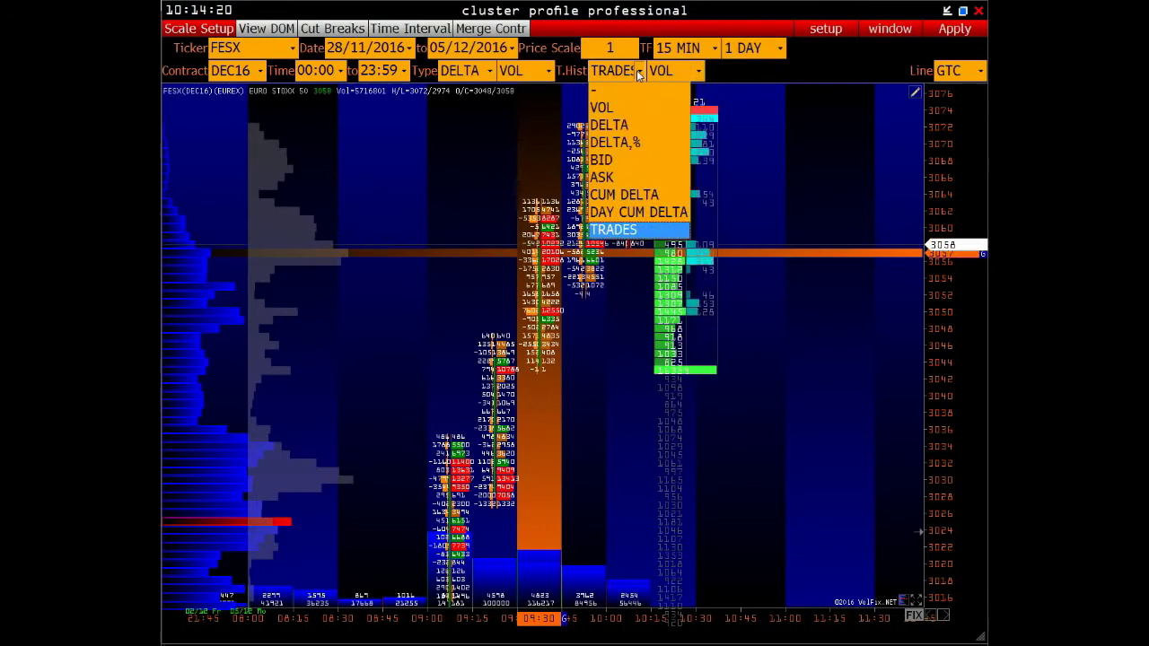
pyautogui.click(651, 199)
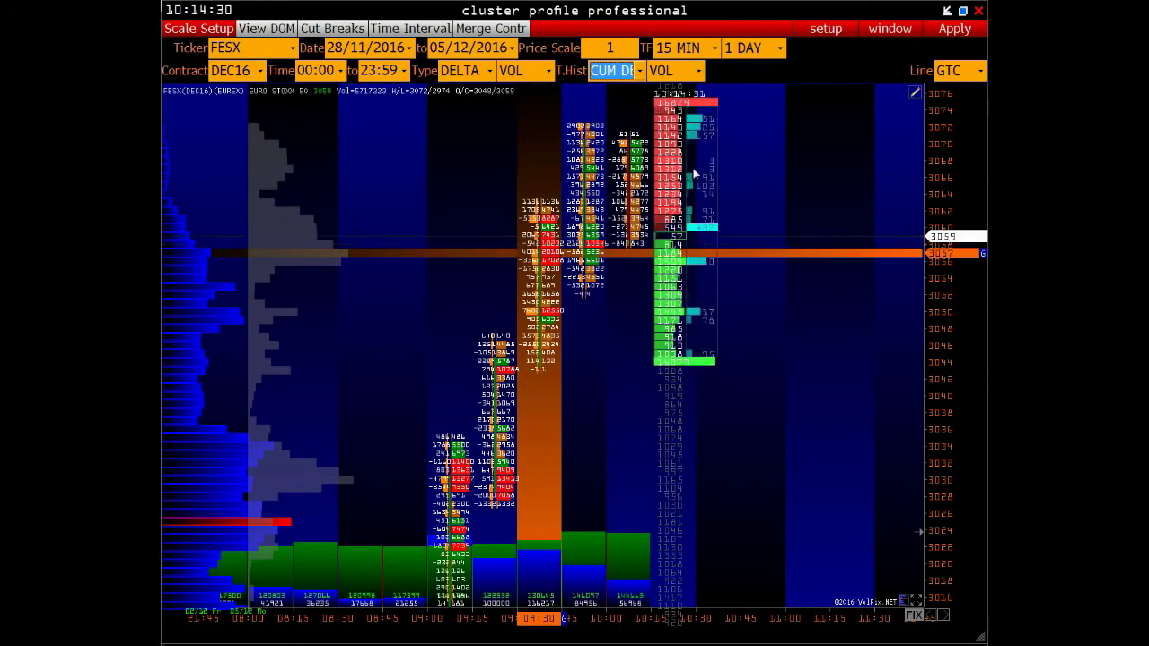
pyautogui.click(673, 70)
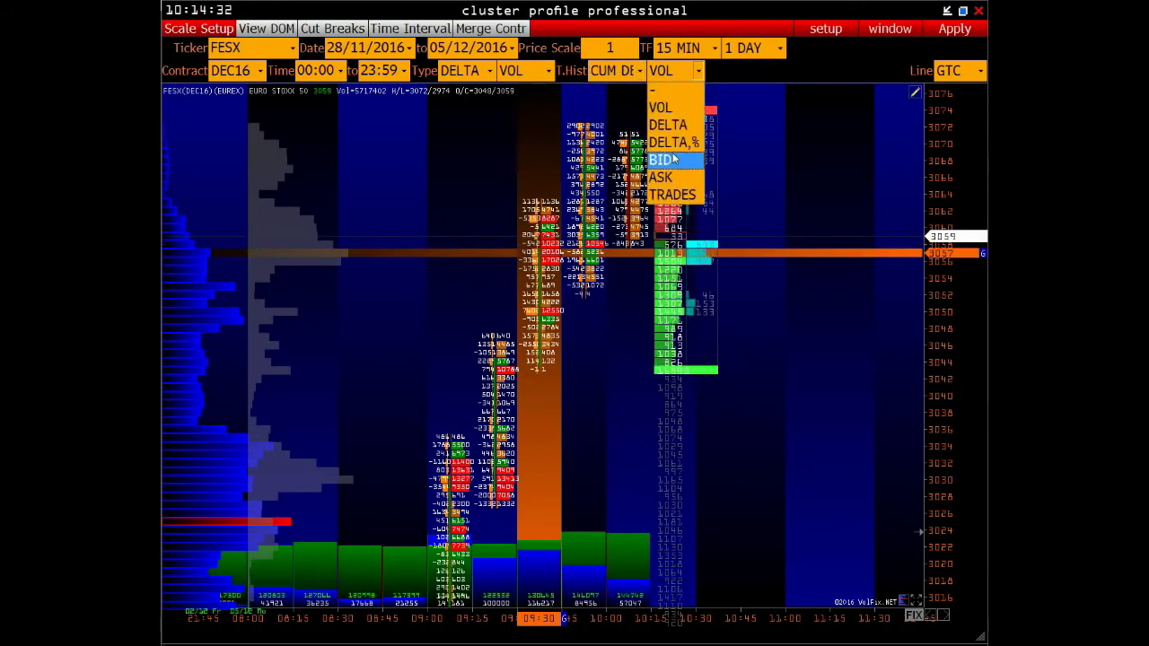
pyautogui.click(451, 235)
pyautogui.scroll(3, 516, 276)
# Look through the chart's setup commands and the list of open windows.
pyautogui.rightClick(514, 230)
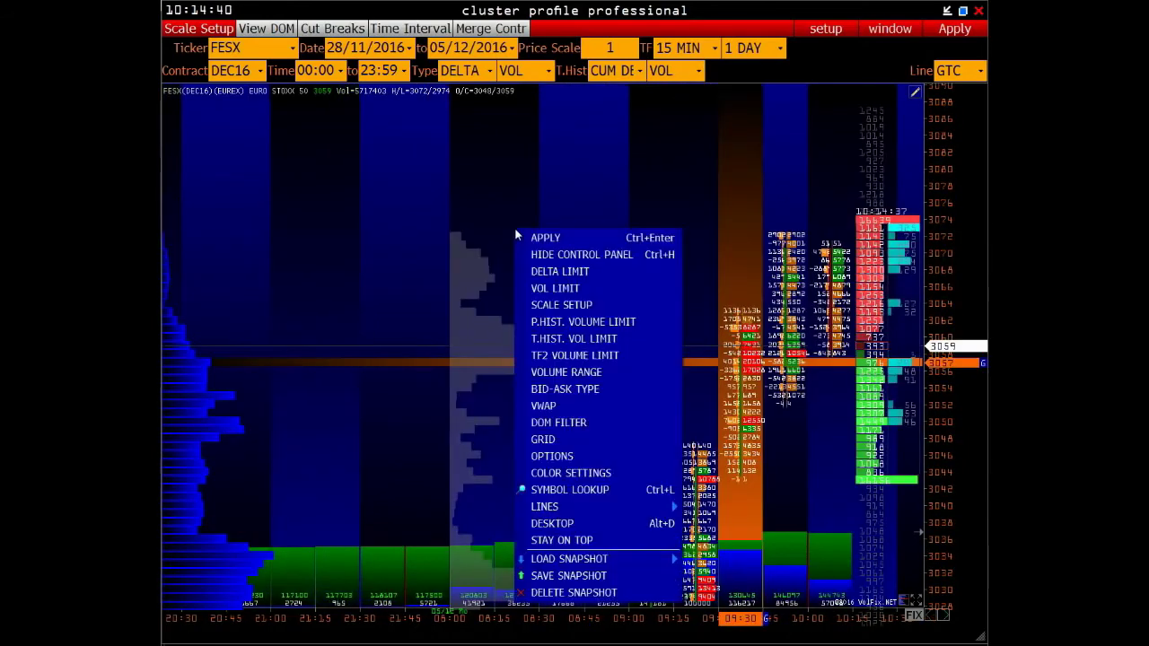
pyautogui.rightClick(512, 159)
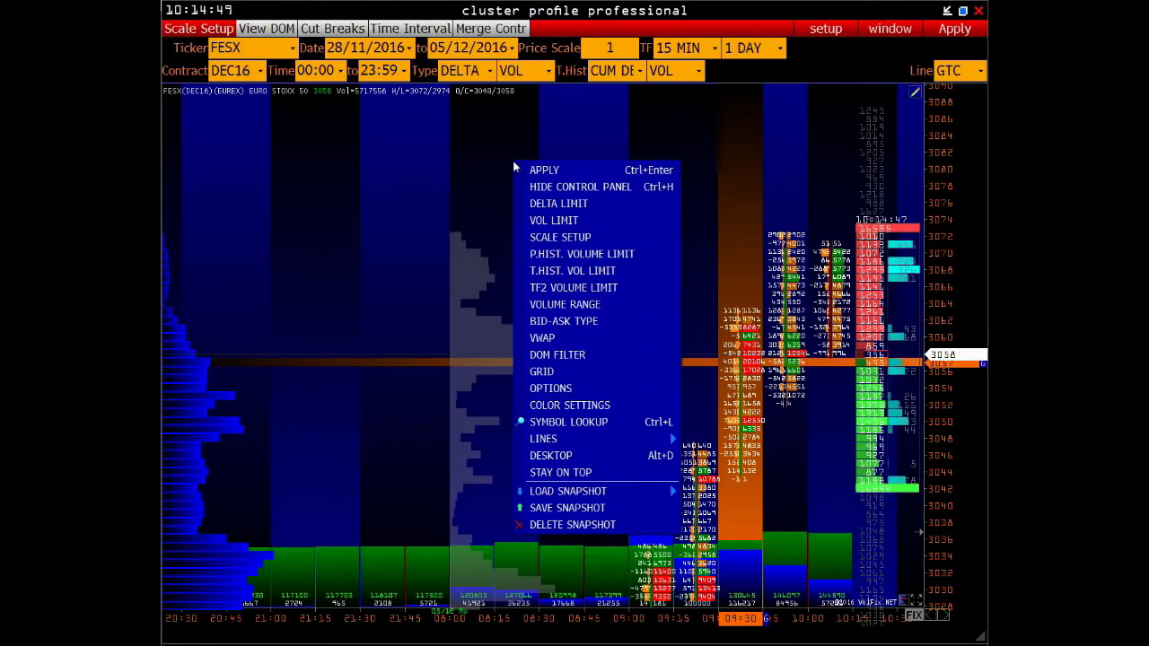
pyautogui.click(834, 30)
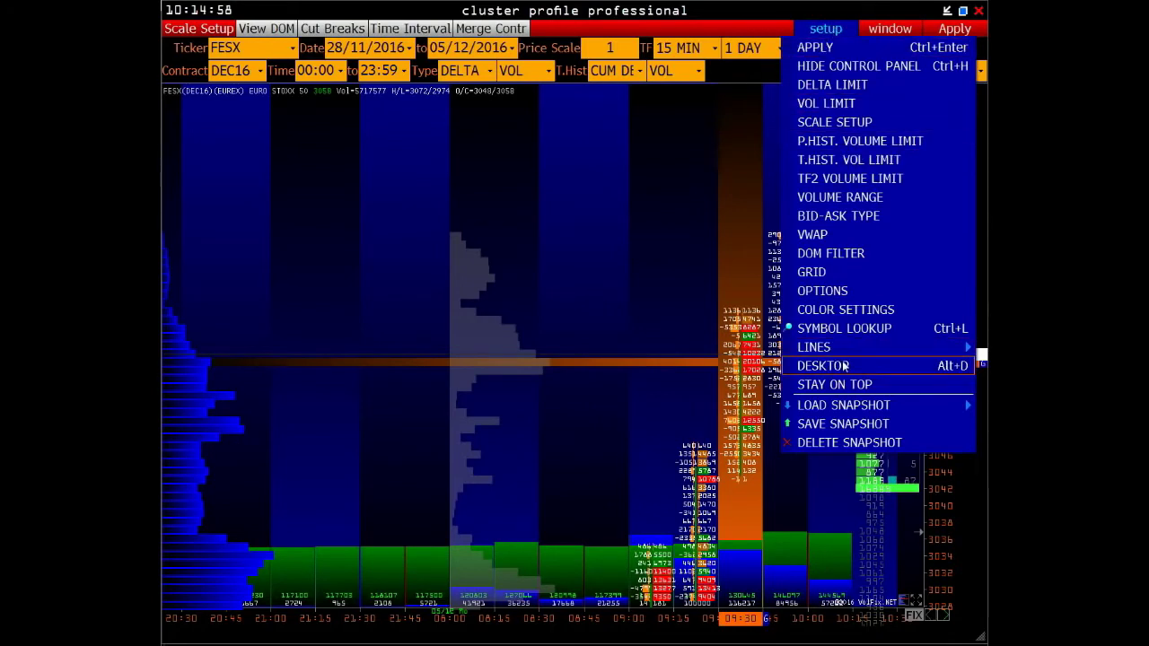
pyautogui.click(896, 29)
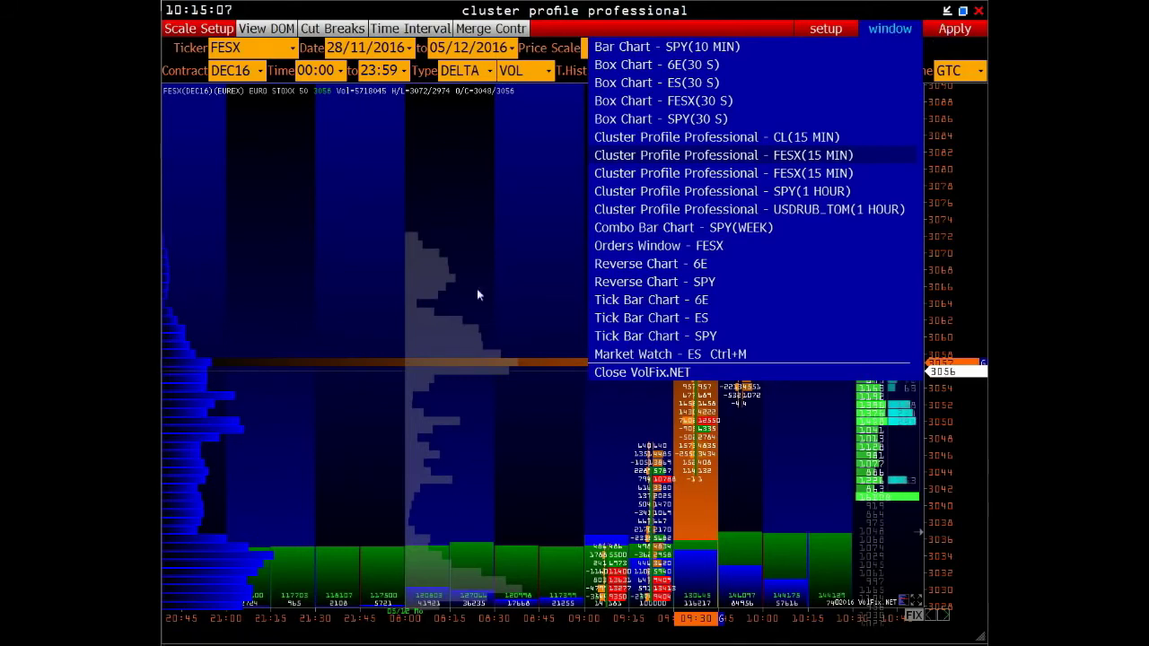
pyautogui.click(458, 189)
# Turn Profile Mode off in the chart options to compare the cluster display, and turn it back on.
pyautogui.rightClick(551, 158)
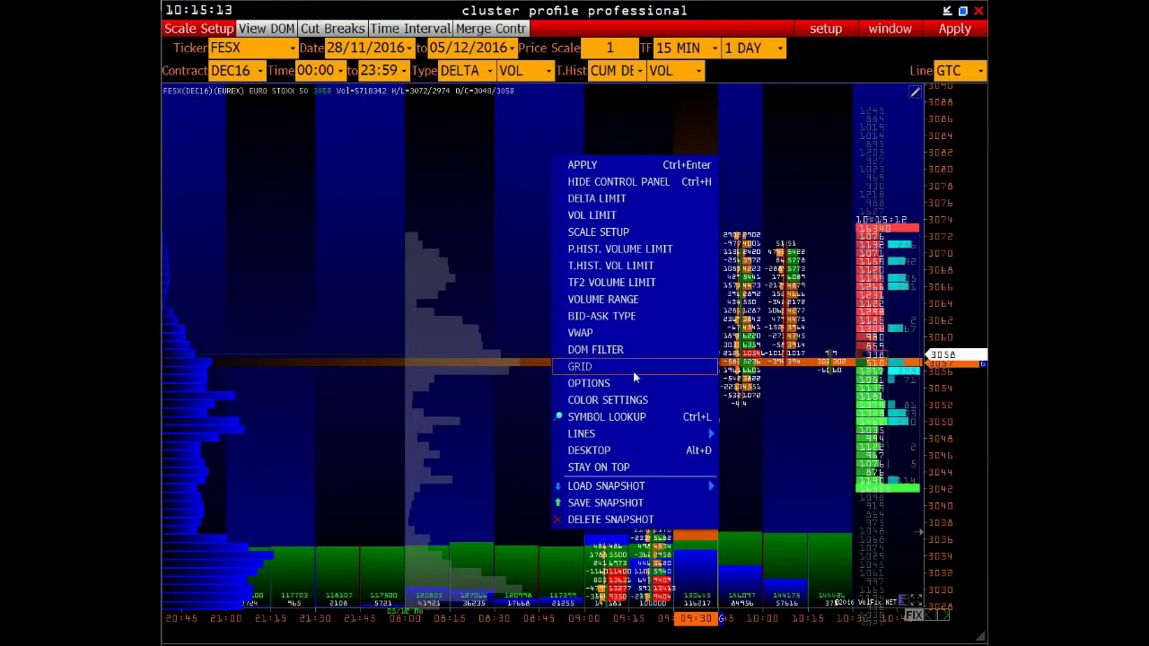
pyautogui.click(607, 380)
pyautogui.moveTo(546, 80); pyautogui.dragTo(524, 81)
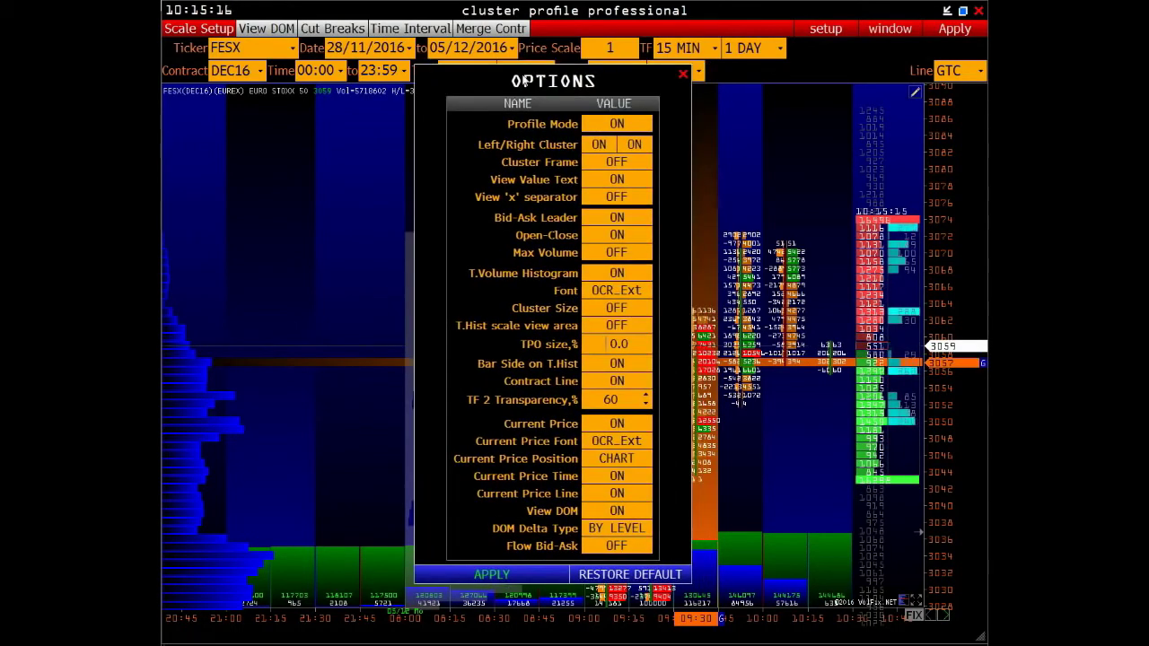
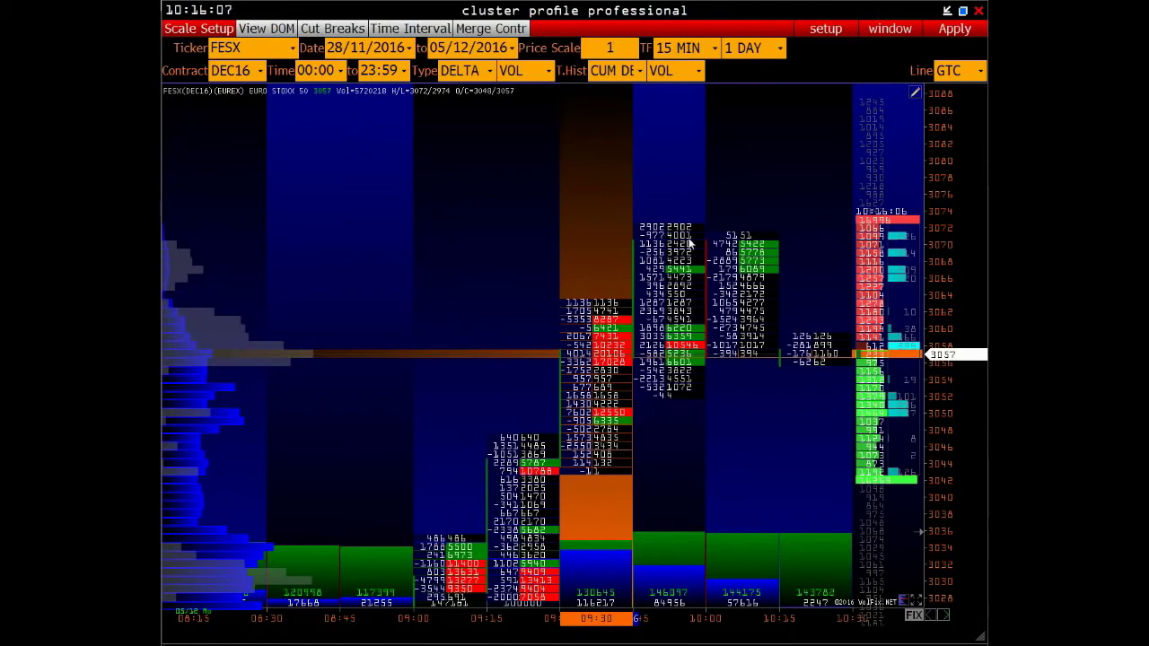
pyautogui.rightClick(517, 130)
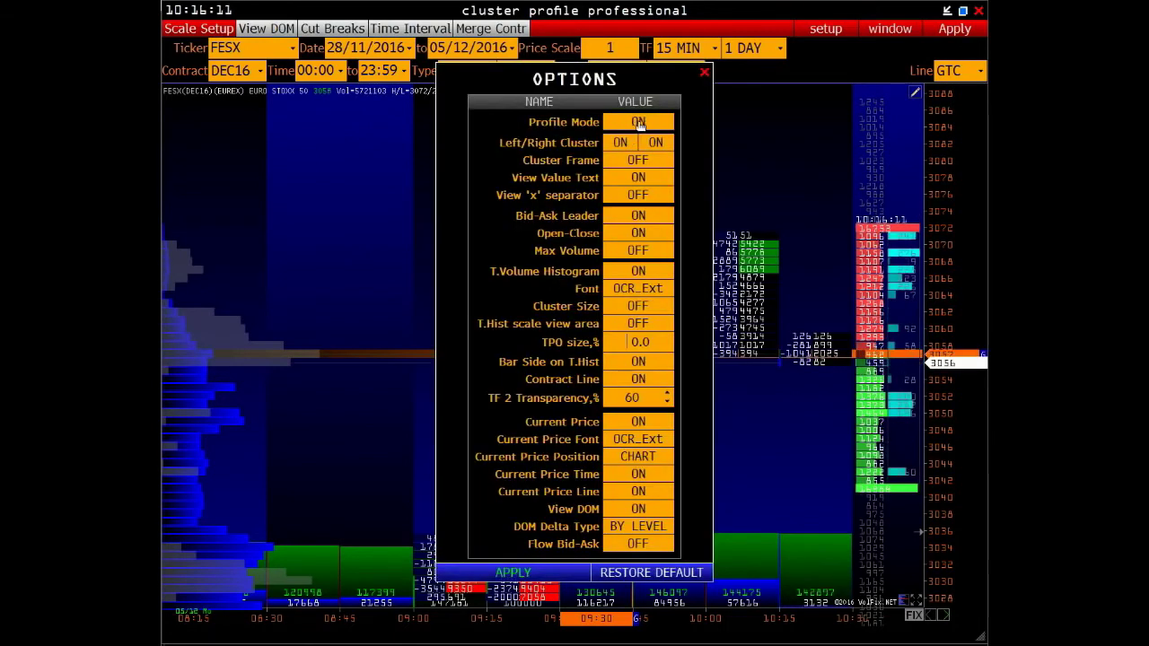
pyautogui.click(512, 572)
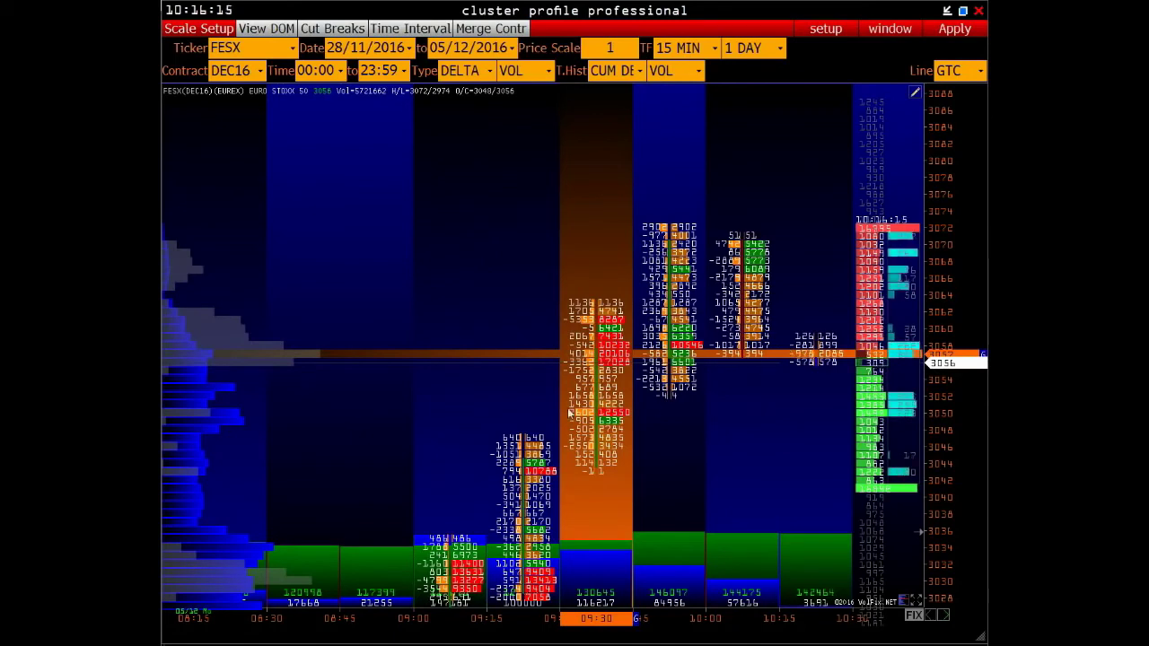
# Turn the left cluster off in the chart options and apply the change.
pyautogui.rightClick(485, 205)
pyautogui.click(513, 426)
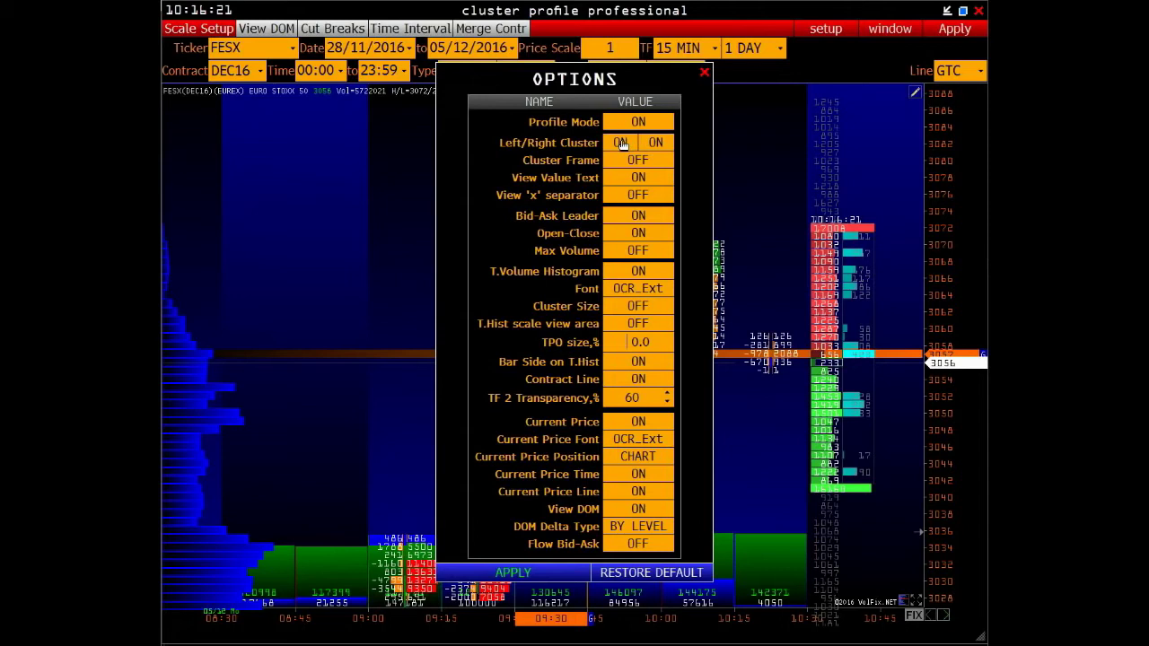
pyautogui.click(620, 143)
pyautogui.click(513, 572)
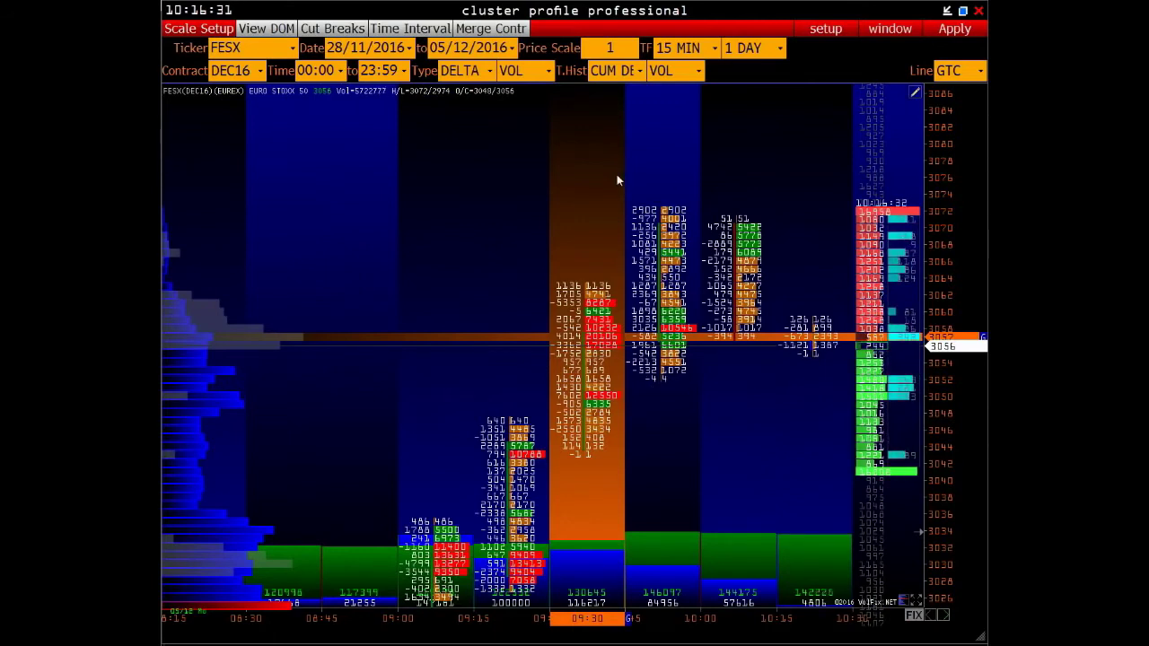
# Turn Cluster Frame on in the chart options and apply it to the clusters.
pyautogui.rightClick(520, 131)
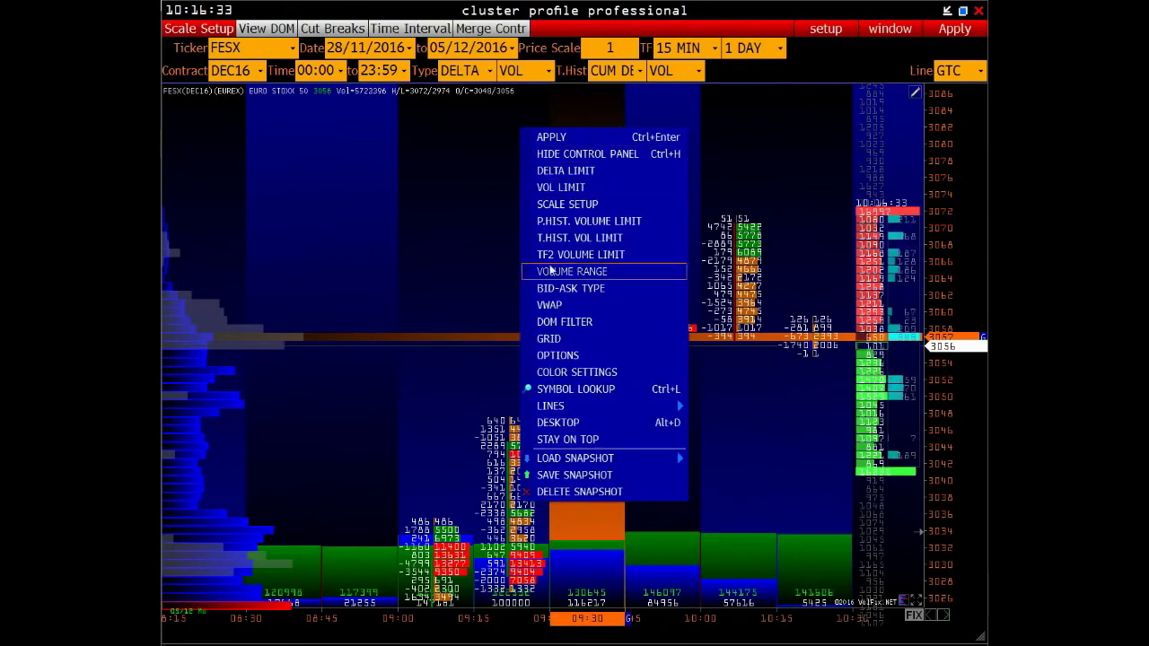
pyautogui.click(561, 355)
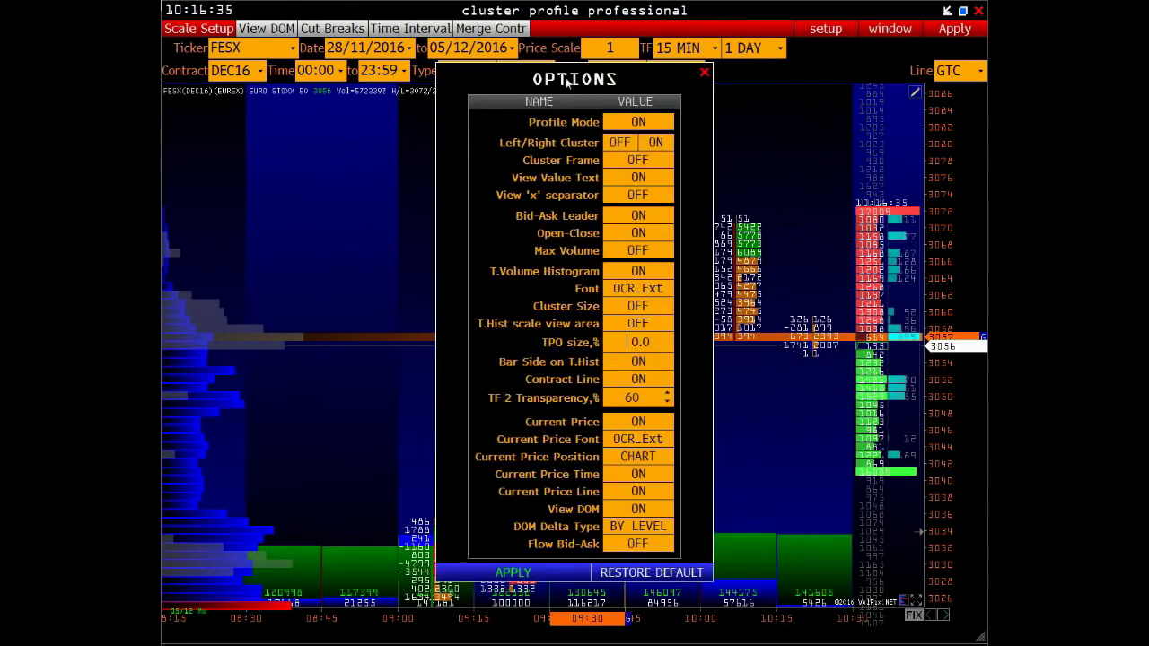
pyautogui.moveTo(568, 85); pyautogui.dragTo(430, 86)
pyautogui.click(500, 160)
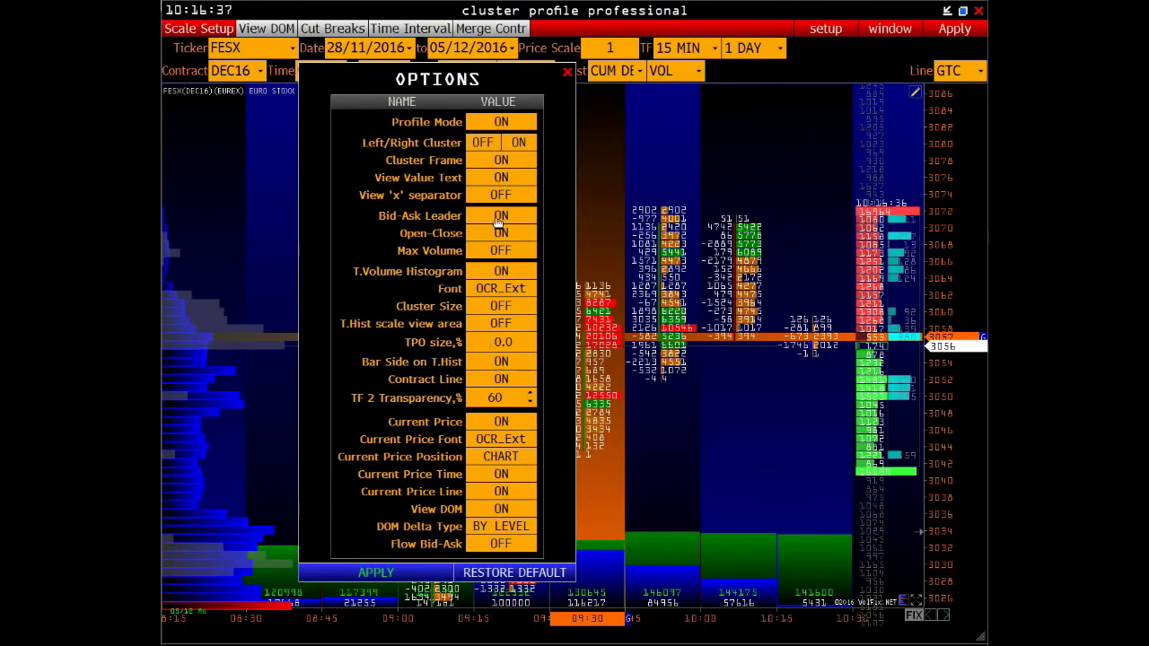
pyautogui.click(377, 573)
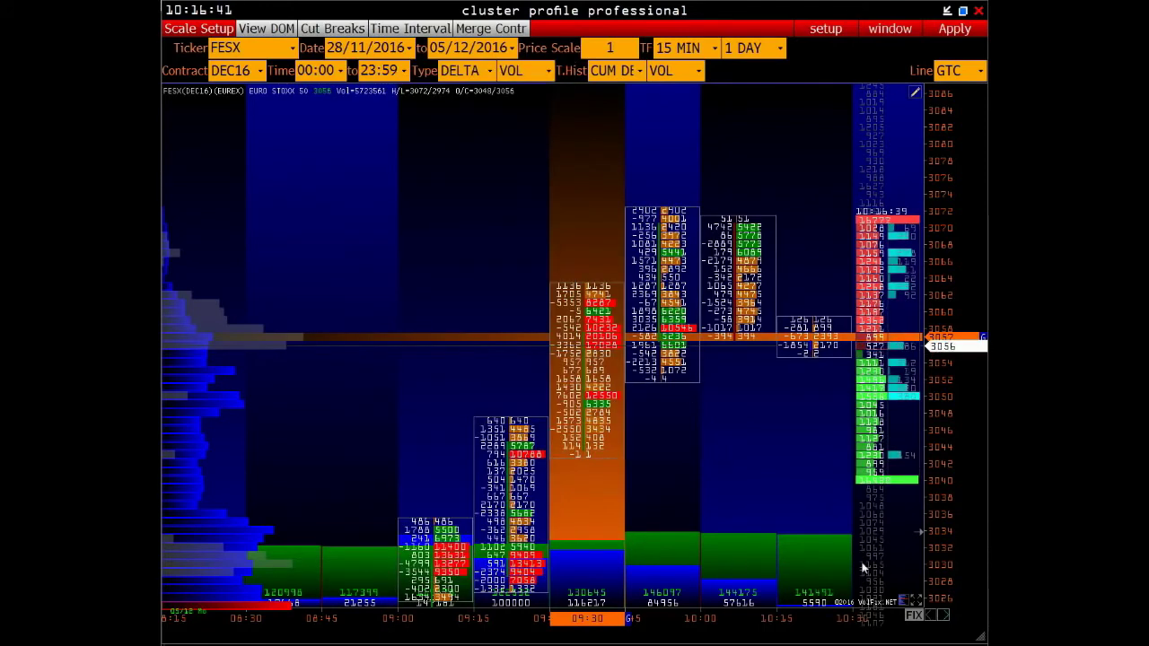
# Turn Cluster Frame and View Value Text off in the chart options, apply, and inspect the clusters.
pyautogui.rightClick(423, 189)
pyautogui.click(463, 378)
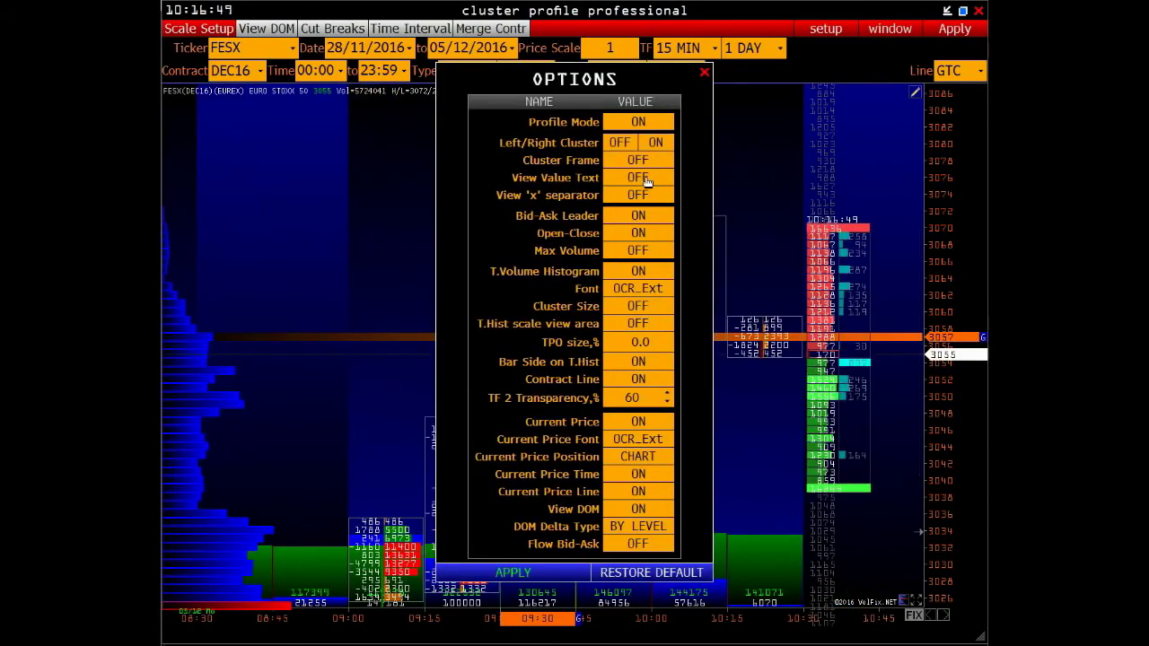
pyautogui.moveTo(610, 85); pyautogui.dragTo(480, 83)
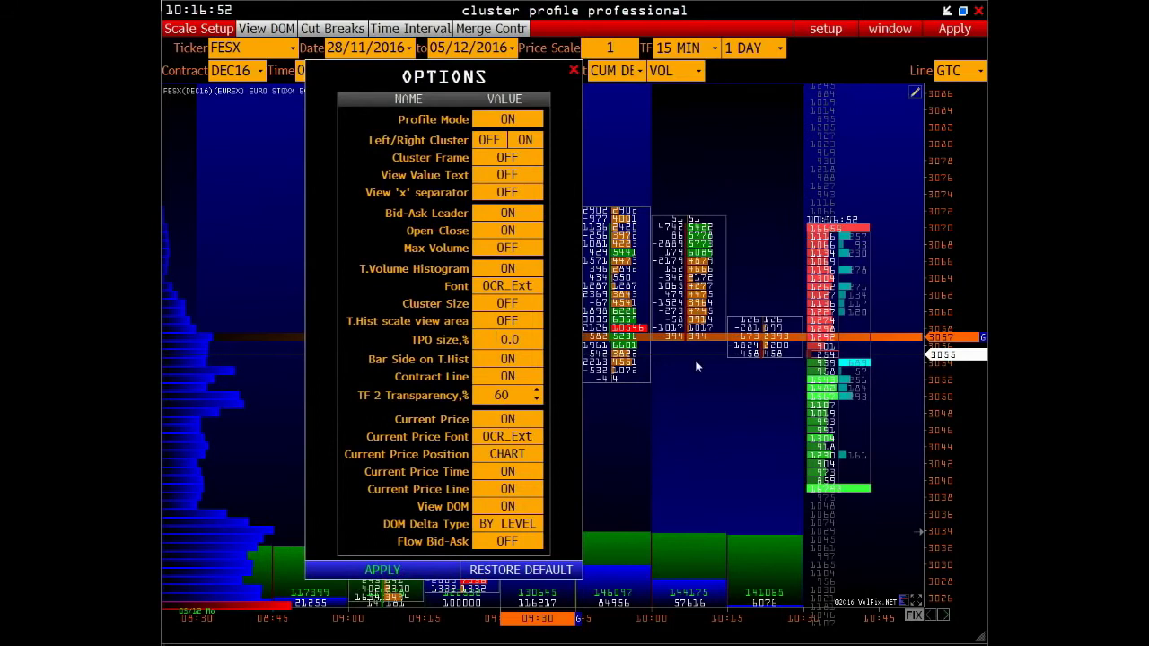
pyautogui.click(384, 571)
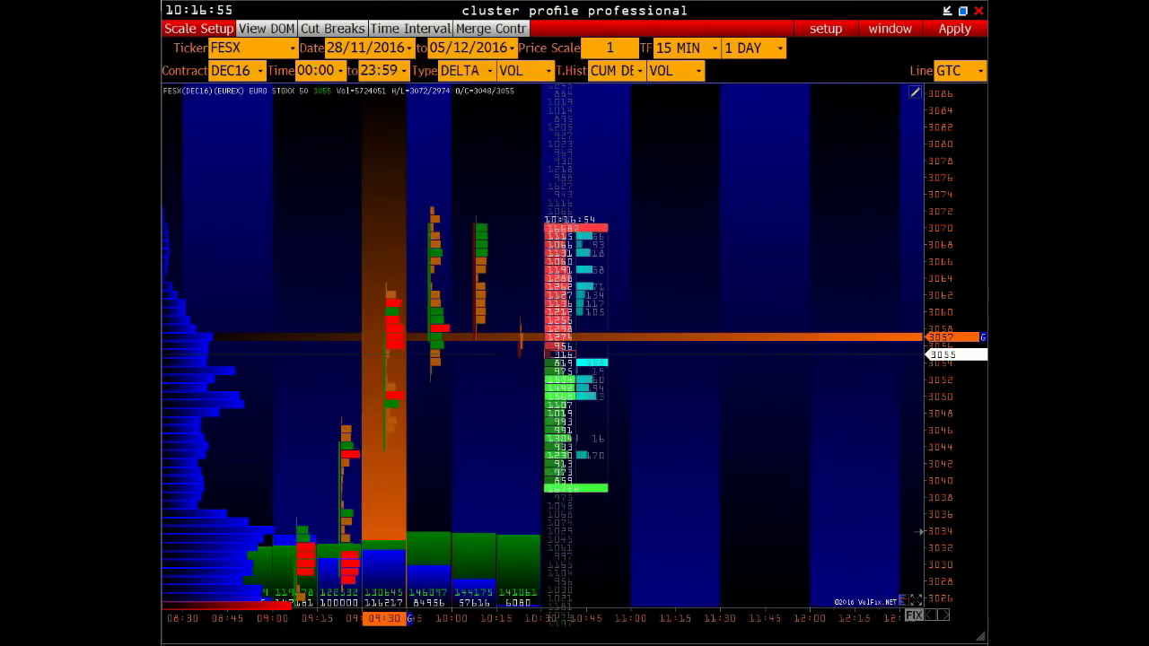
pyautogui.click(912, 600)
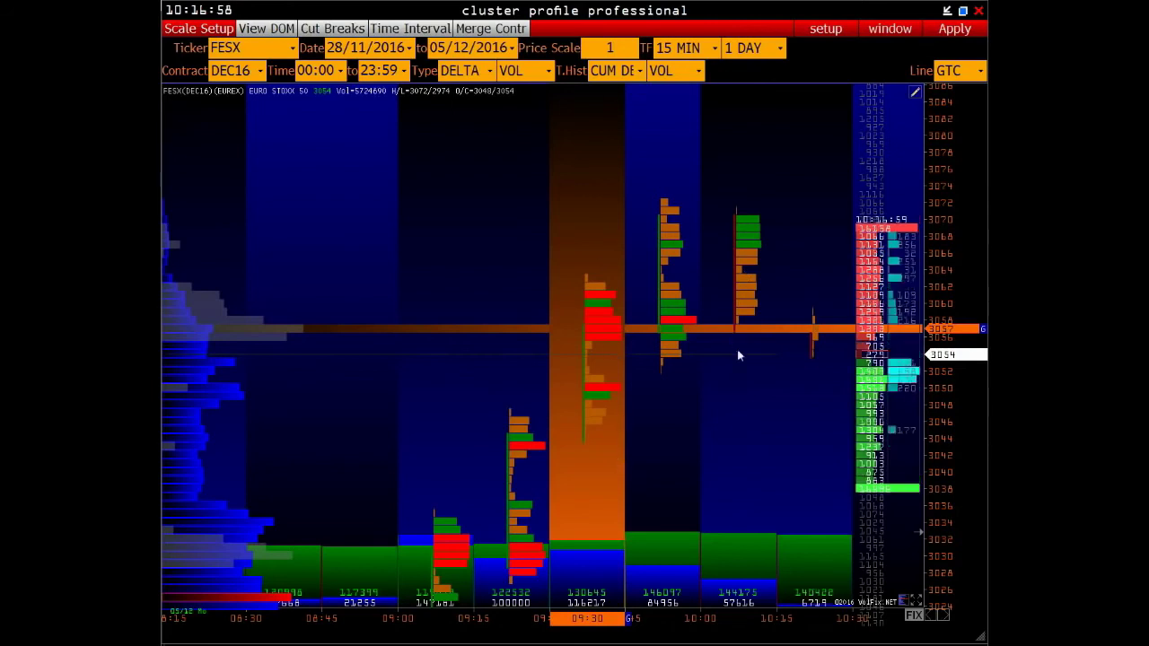
# Turn the left cluster and View Value Text on and Profile Mode off in the chart options, and apply.
pyautogui.rightClick(369, 158)
pyautogui.click(408, 384)
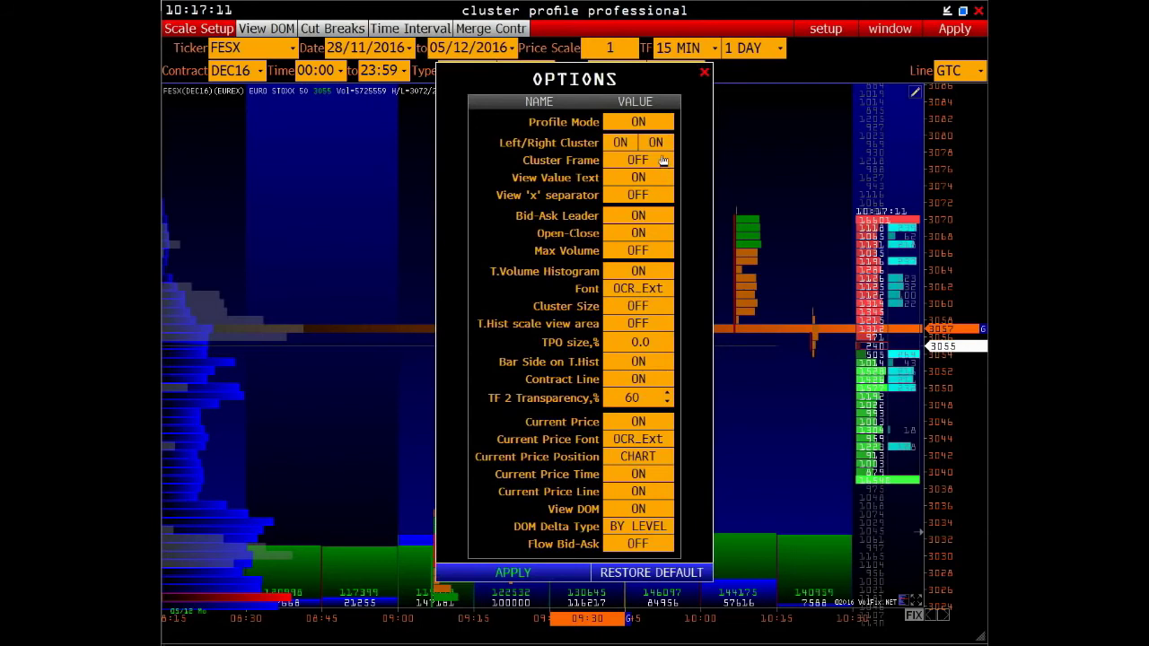
pyautogui.click(638, 122)
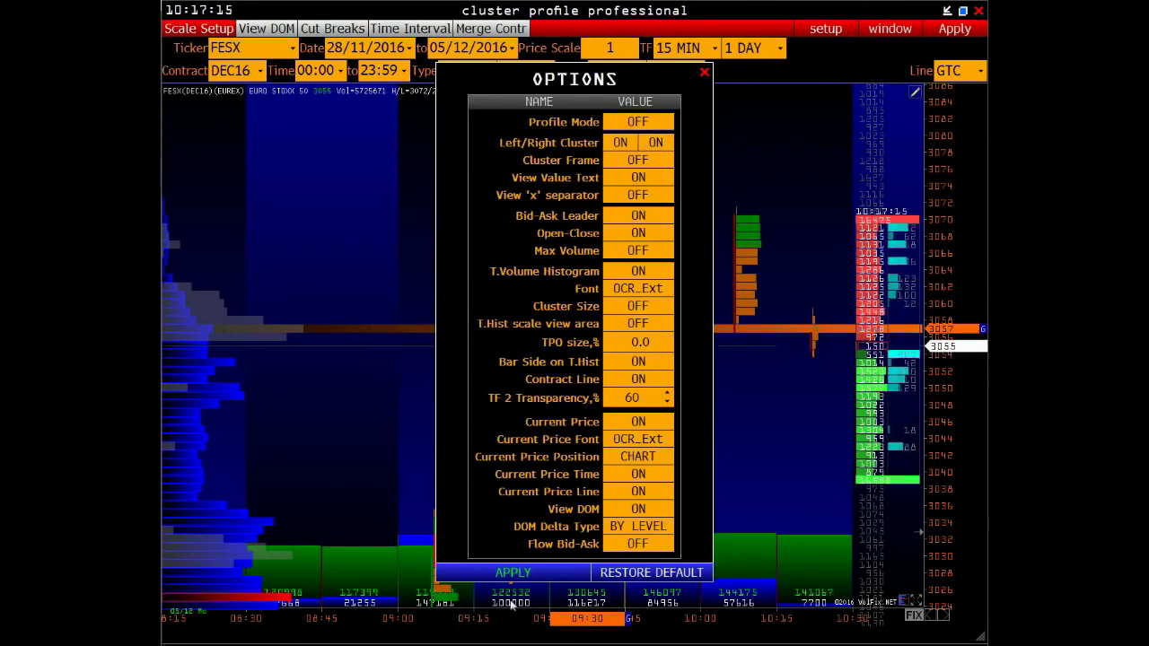
pyautogui.click(504, 571)
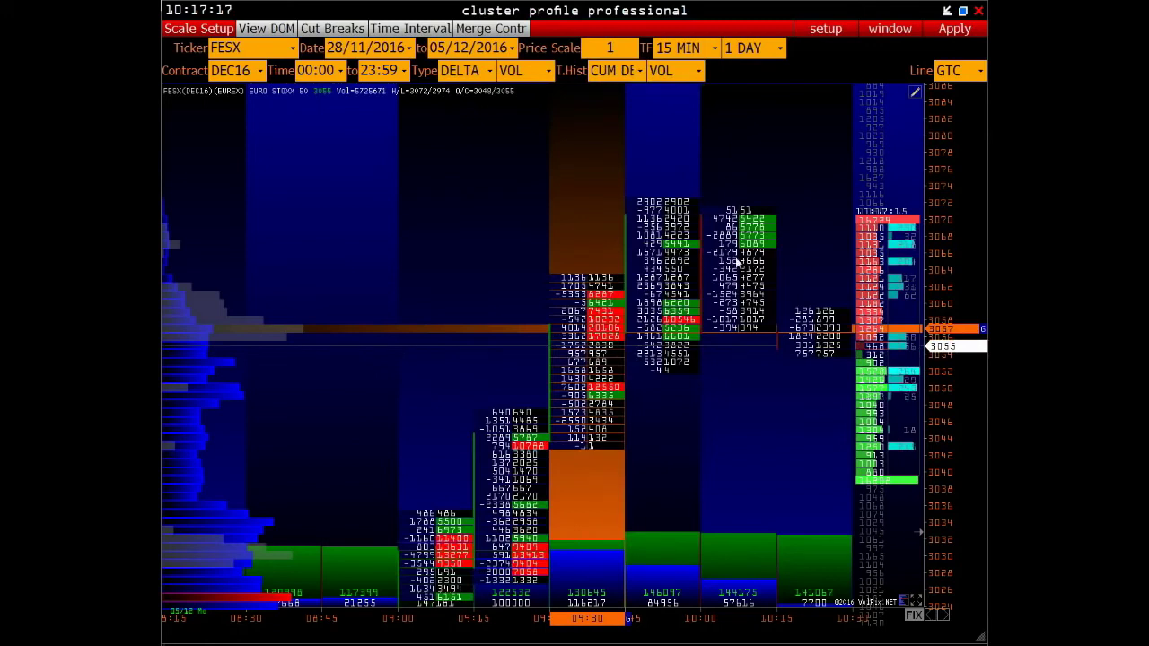
# Turn View 'x' separator on in the chart options, apply it, and inspect the cluster values.
pyautogui.rightClick(467, 189)
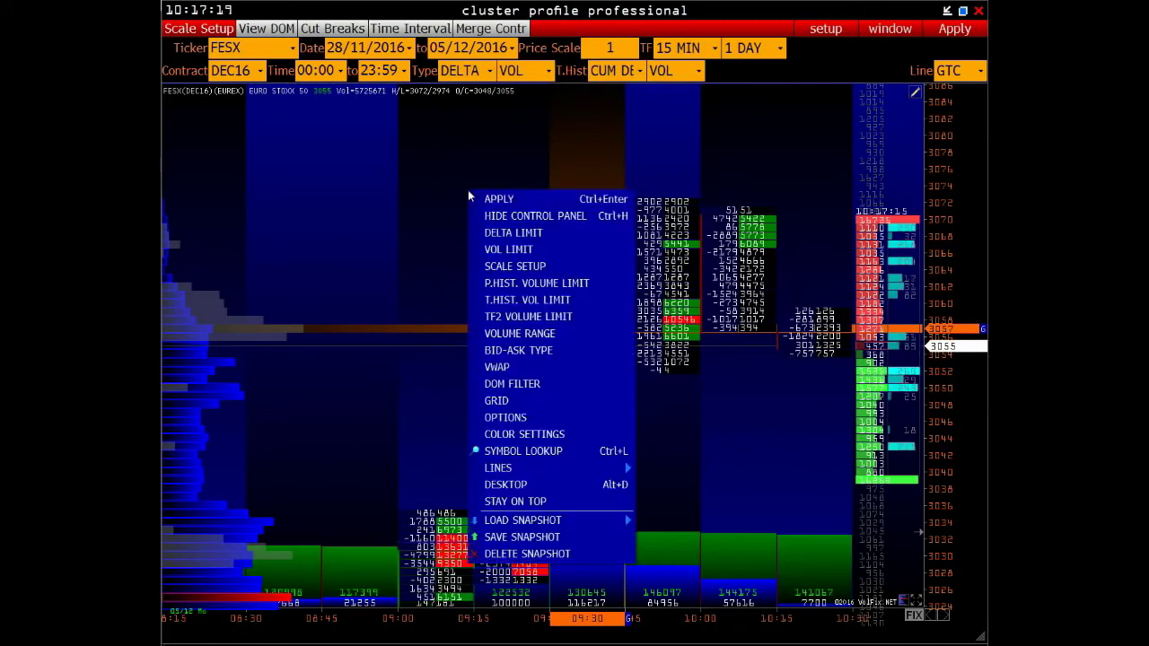
pyautogui.click(495, 419)
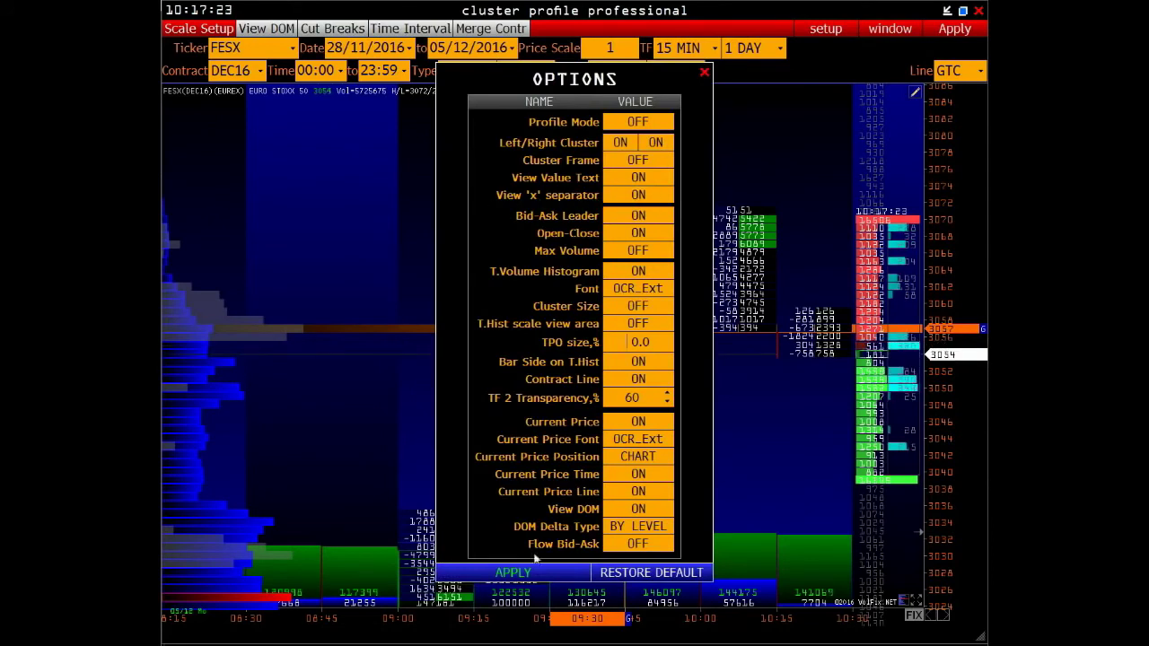
pyautogui.click(508, 574)
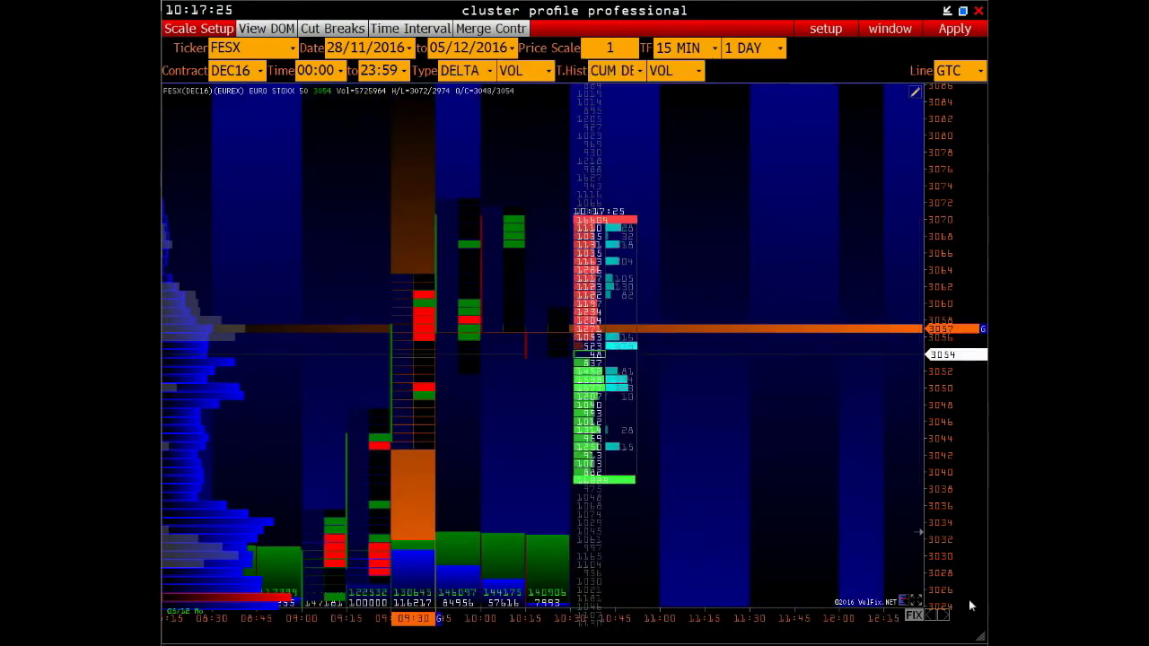
pyautogui.scroll(3, 709, 279)
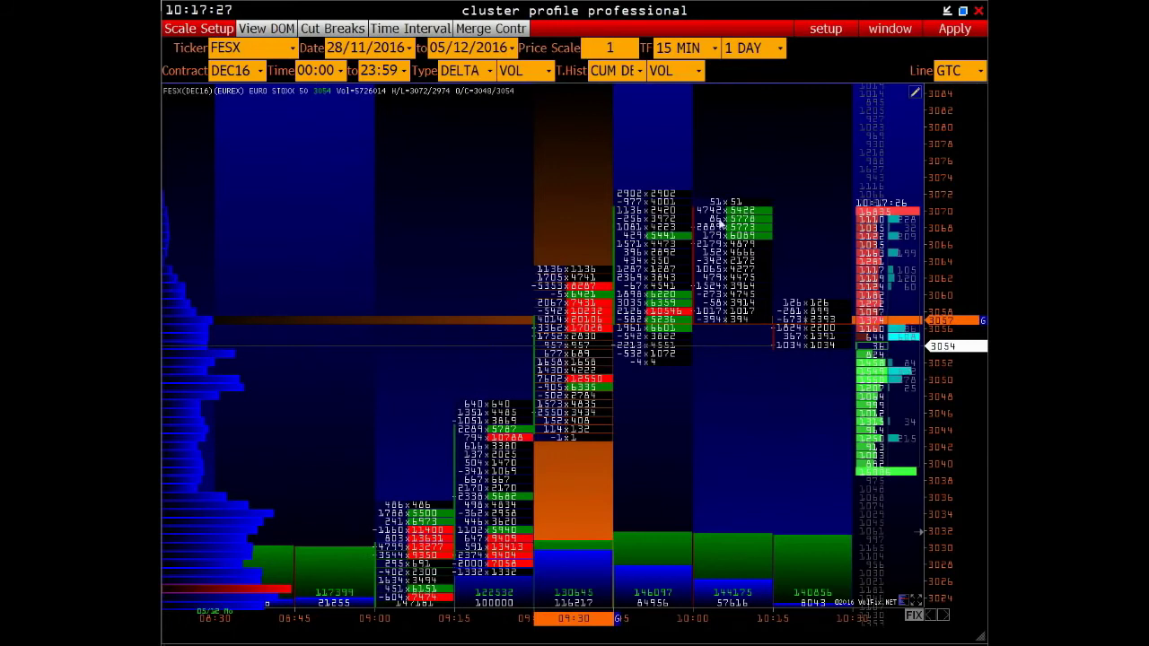
# Turn Profile Mode on and View 'x' separator and T.Volume Histogram off in the chart options, and apply.
pyautogui.rightClick(446, 165)
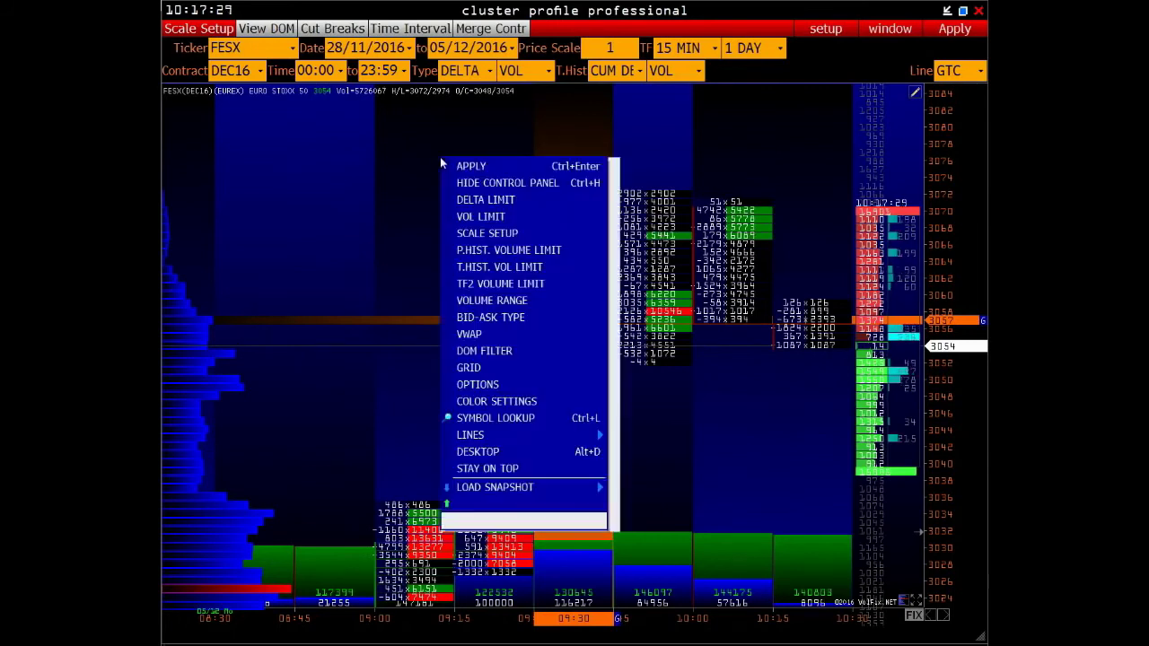
pyautogui.click(485, 386)
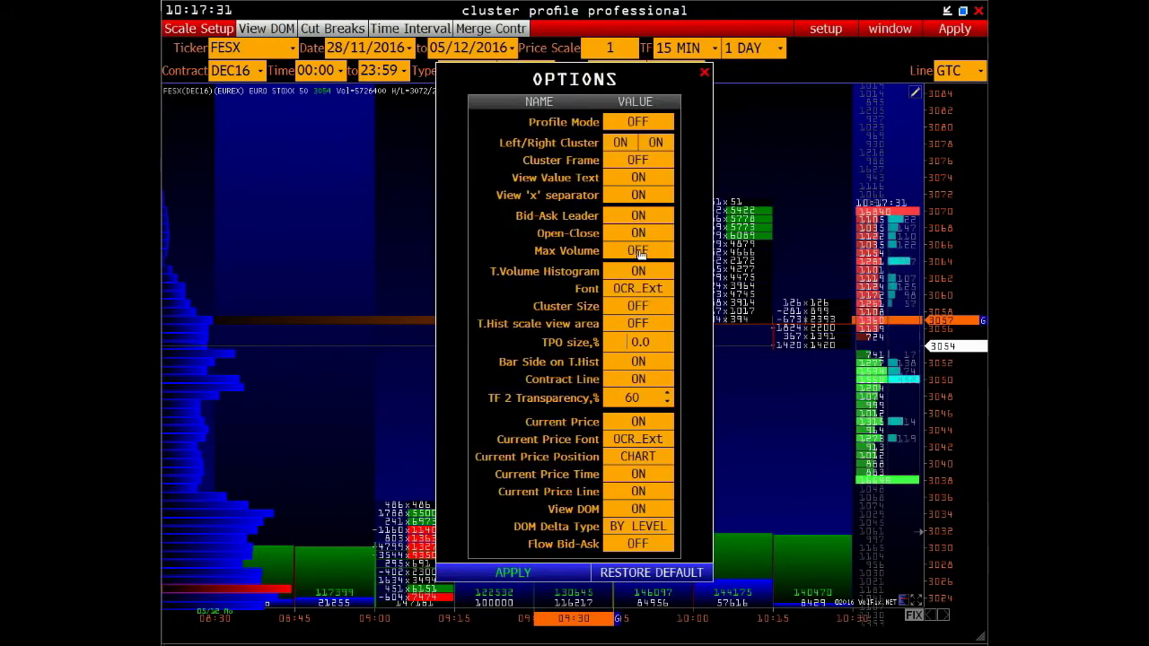
pyautogui.click(642, 125)
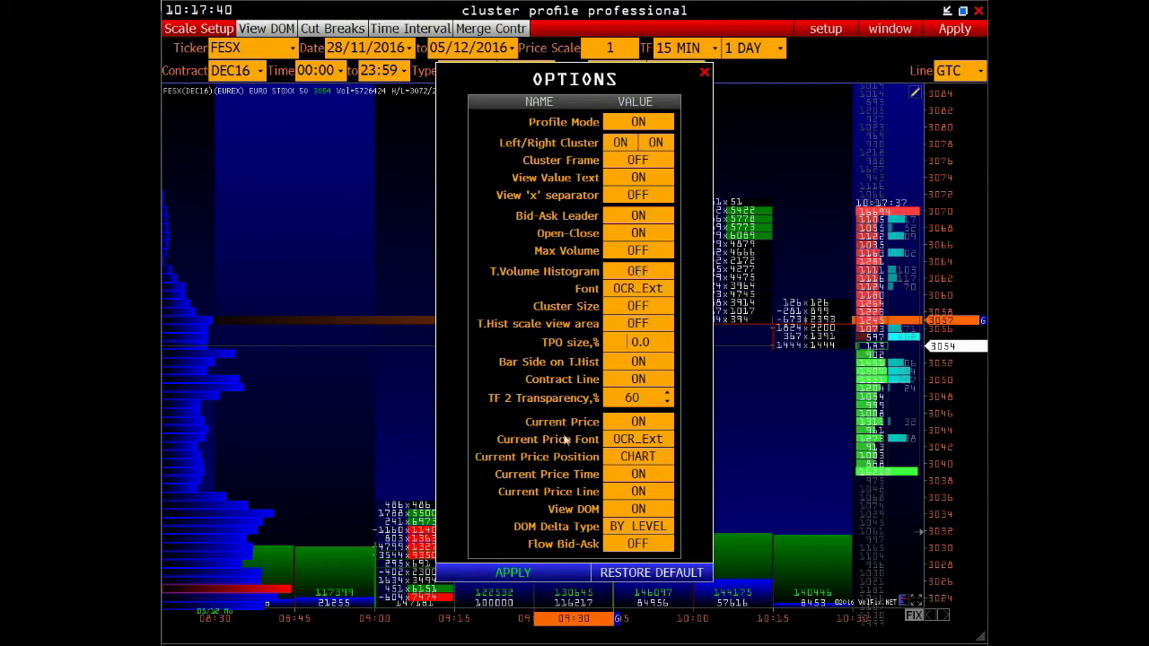
pyautogui.click(505, 575)
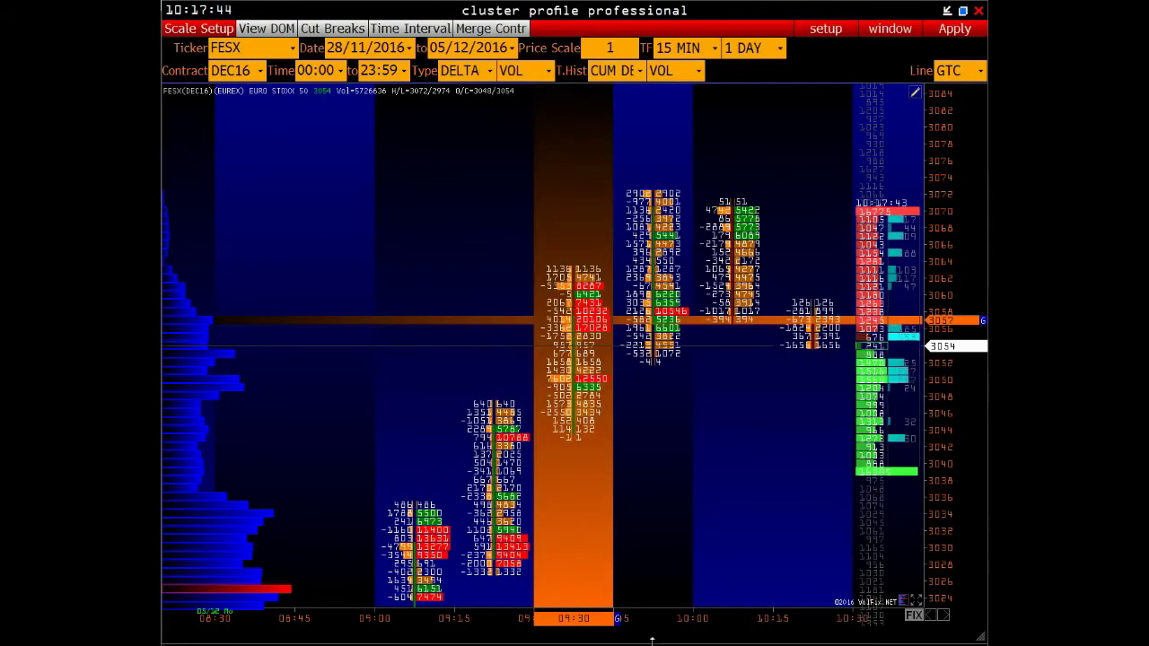
# Clear both time histogram types by setting each T.Hist value to '-'.
pyautogui.click(639, 72)
pyautogui.click(639, 85)
pyautogui.click(699, 71)
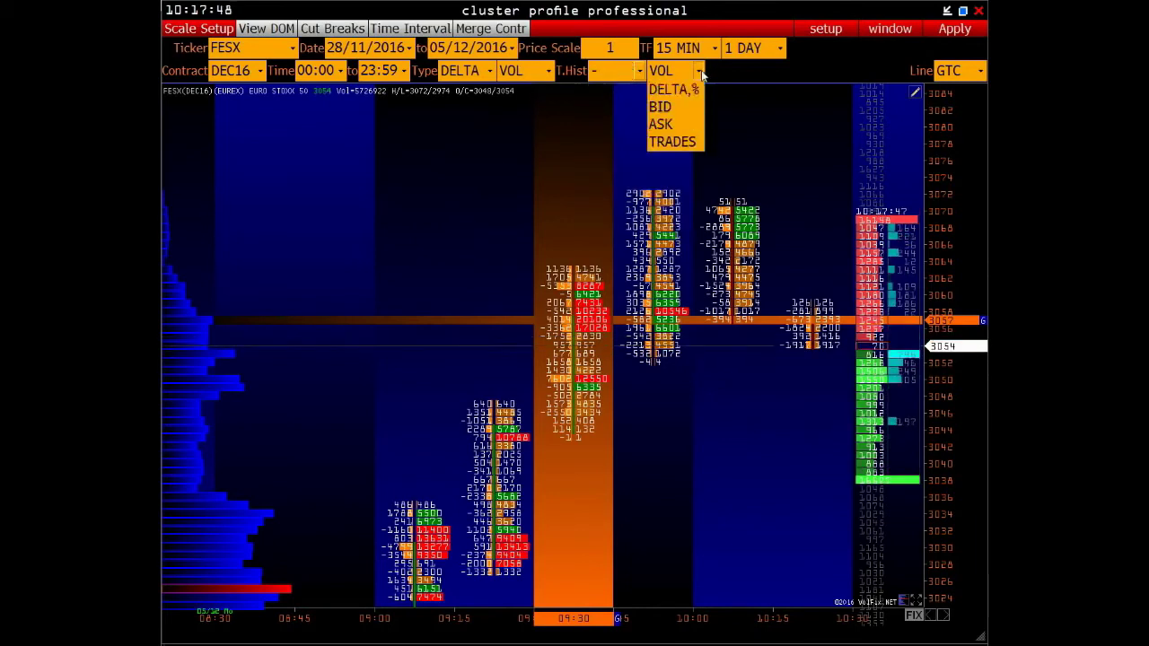
pyautogui.click(662, 99)
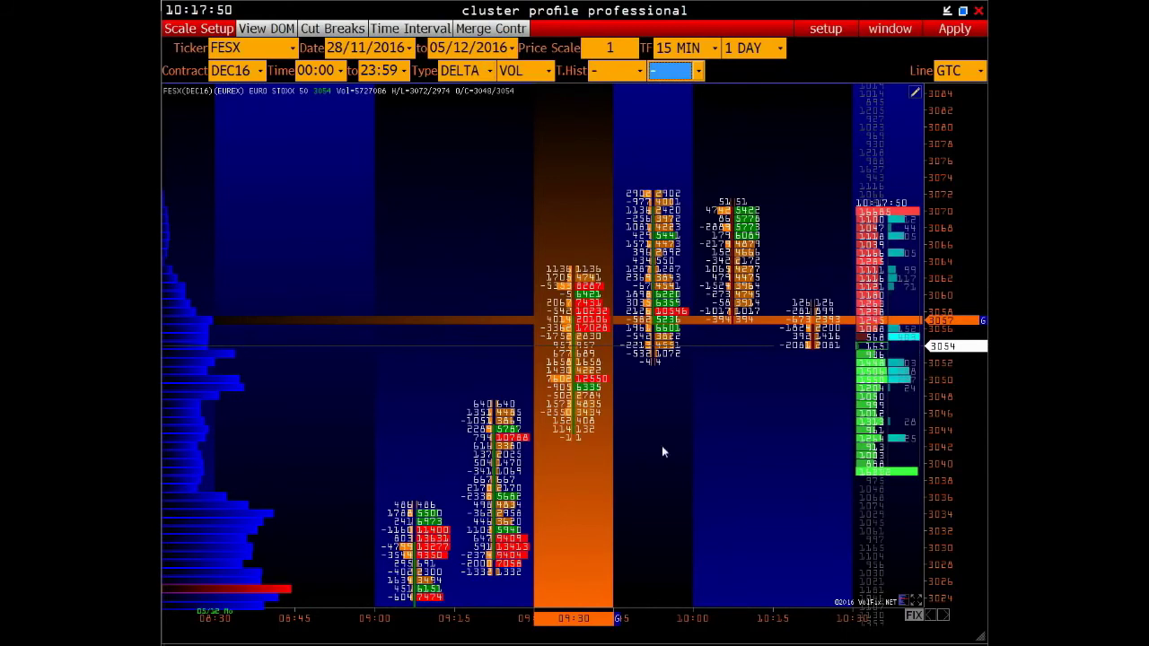
# Turn T.Volume Histogram on in the chart options and apply it.
pyautogui.rightClick(479, 226)
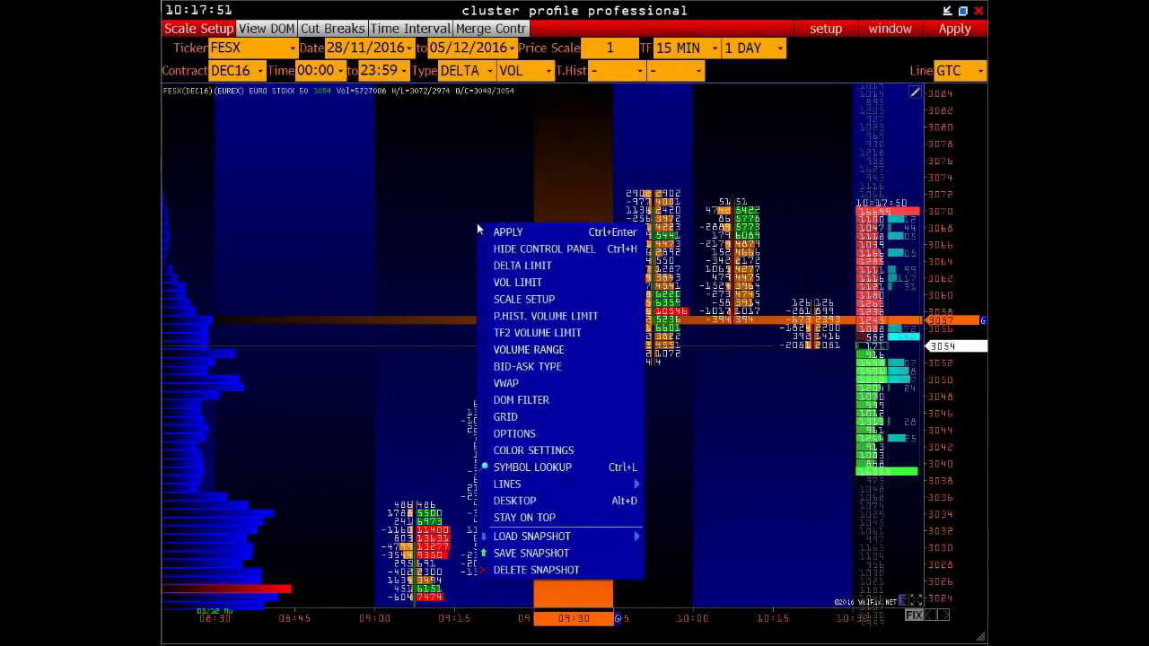
pyautogui.click(525, 431)
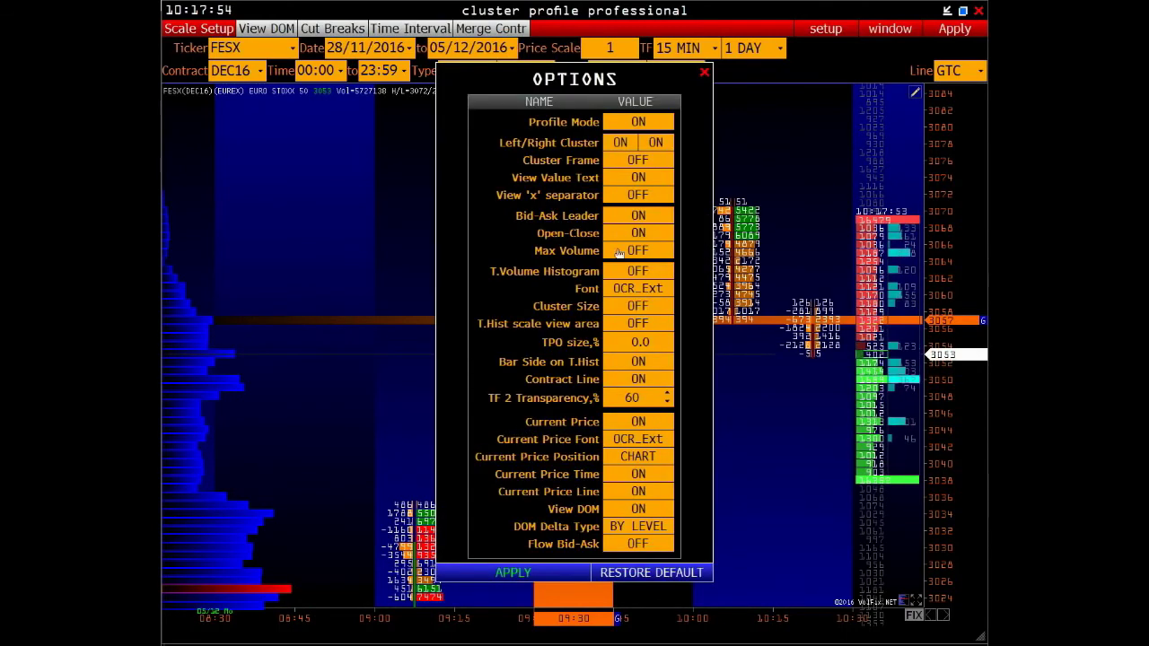
pyautogui.click(639, 270)
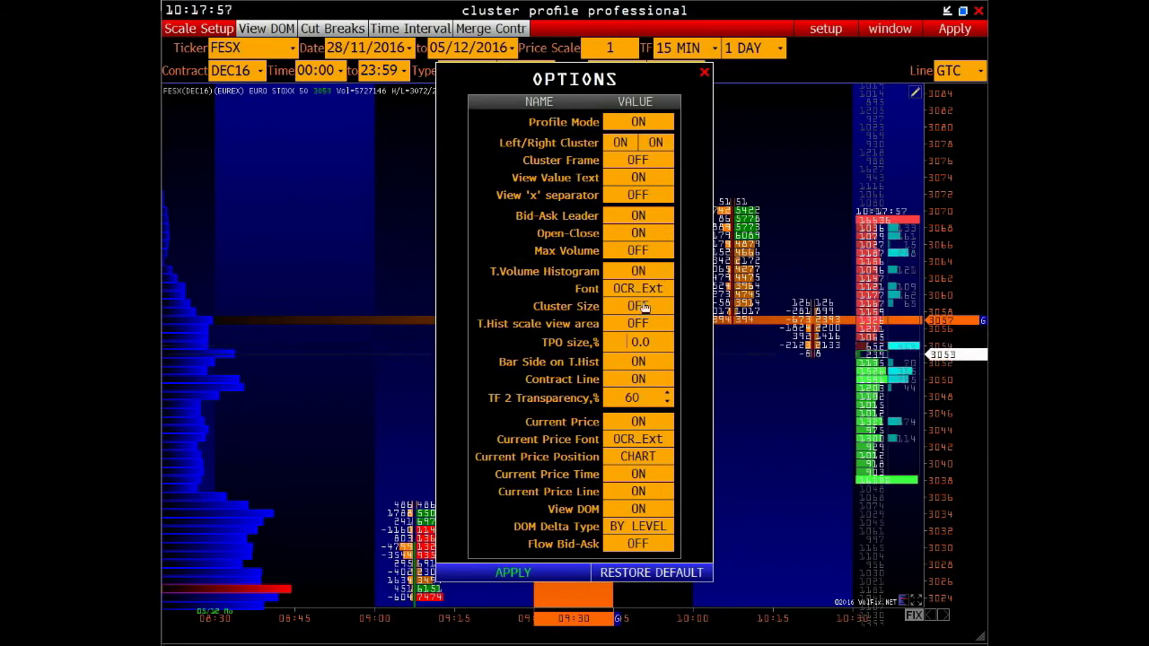
pyautogui.click(494, 573)
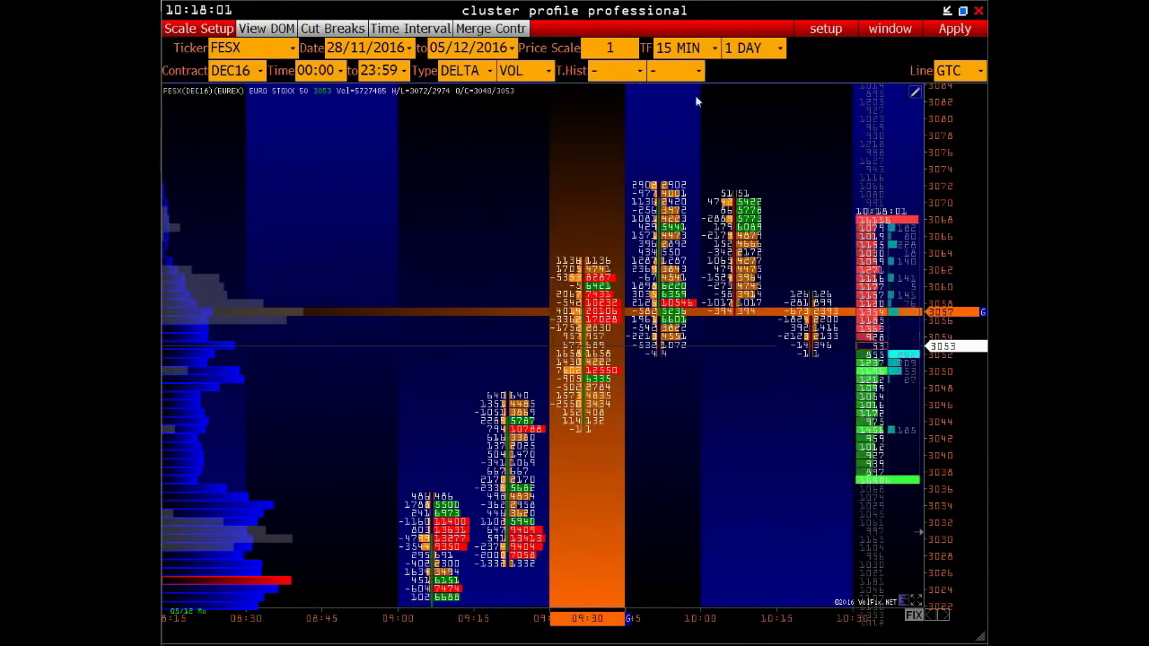
# Set the first T.Hist type to VOL, view the volume histogram, and clear the type again.
pyautogui.click(631, 72)
pyautogui.click(623, 108)
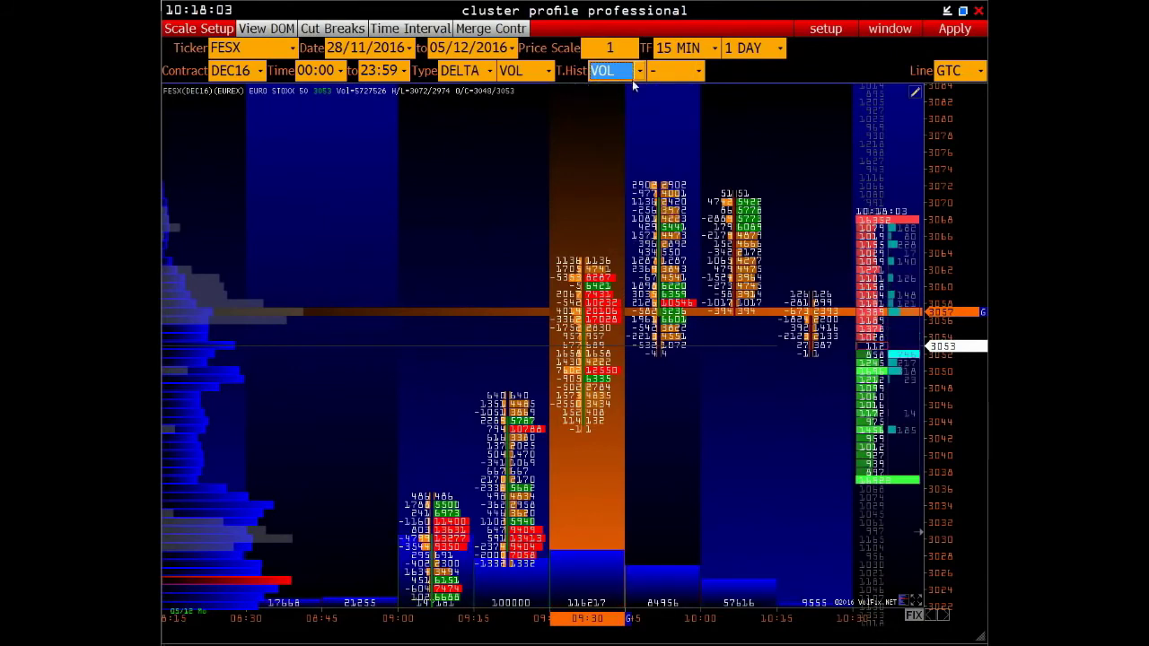
pyautogui.click(639, 75)
pyautogui.click(616, 90)
# Turn Cluster Size on in the chart options and apply it to the clusters.
pyautogui.rightClick(392, 187)
pyautogui.click(430, 397)
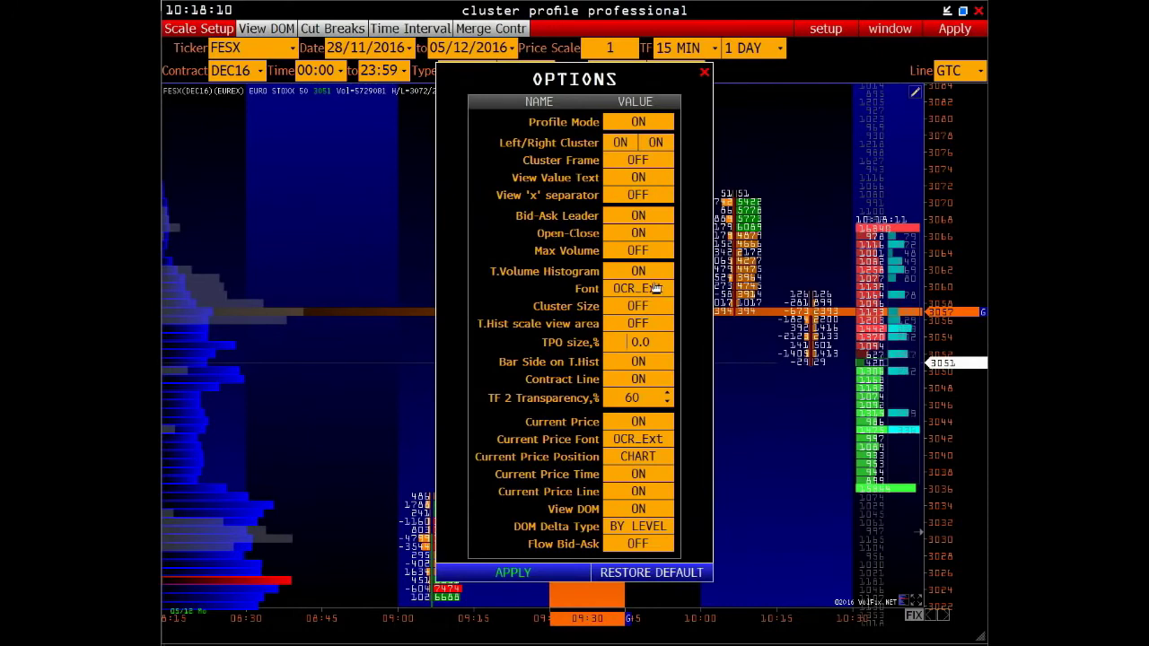
pyautogui.click(650, 310)
pyautogui.click(507, 571)
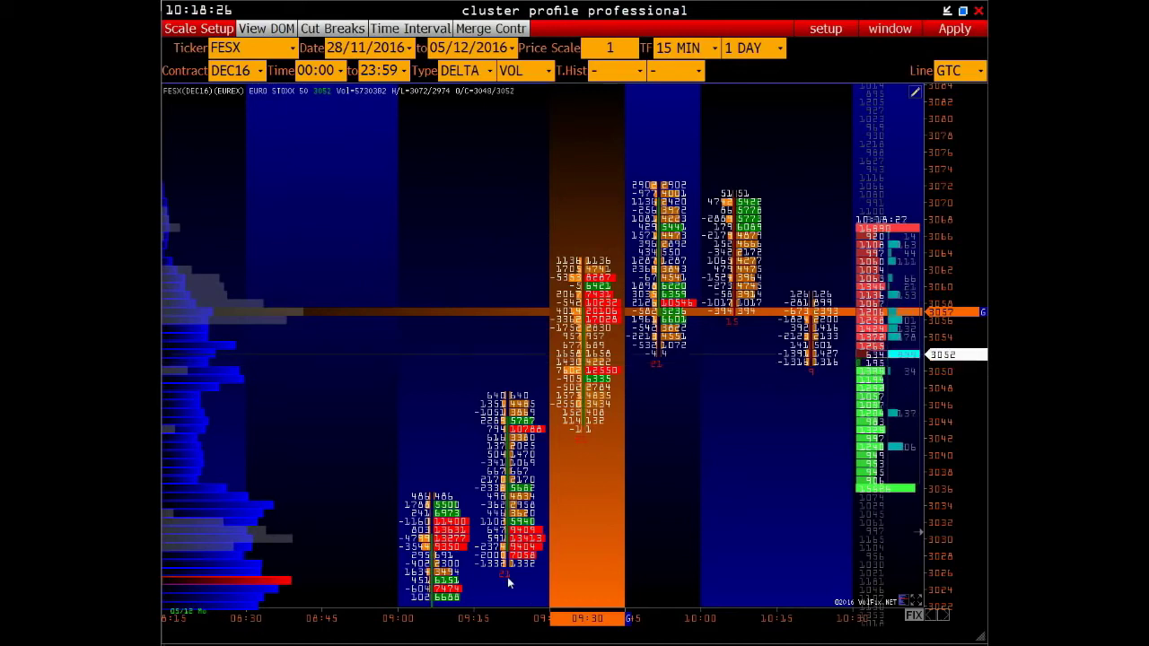
# Set TPO size to 70% in the chart options, apply it, and inspect the TPO levels around the clusters.
pyautogui.moveTo(509, 543); pyautogui.dragTo(462, 248)
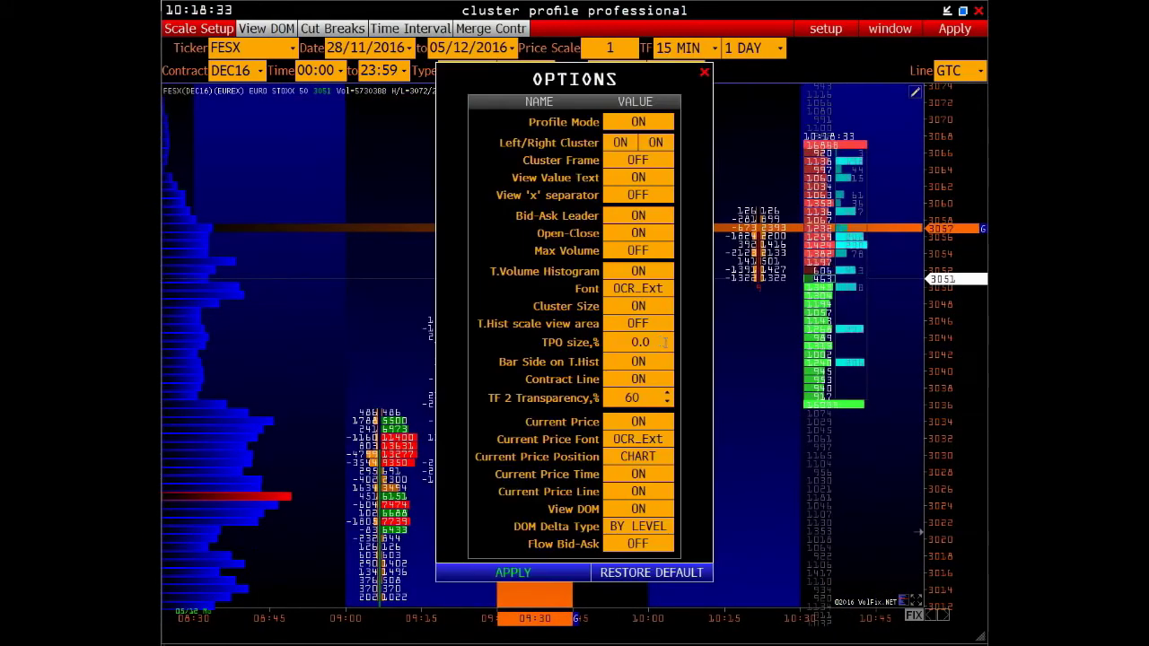
pyautogui.click(664, 342)
pyautogui.write('70')
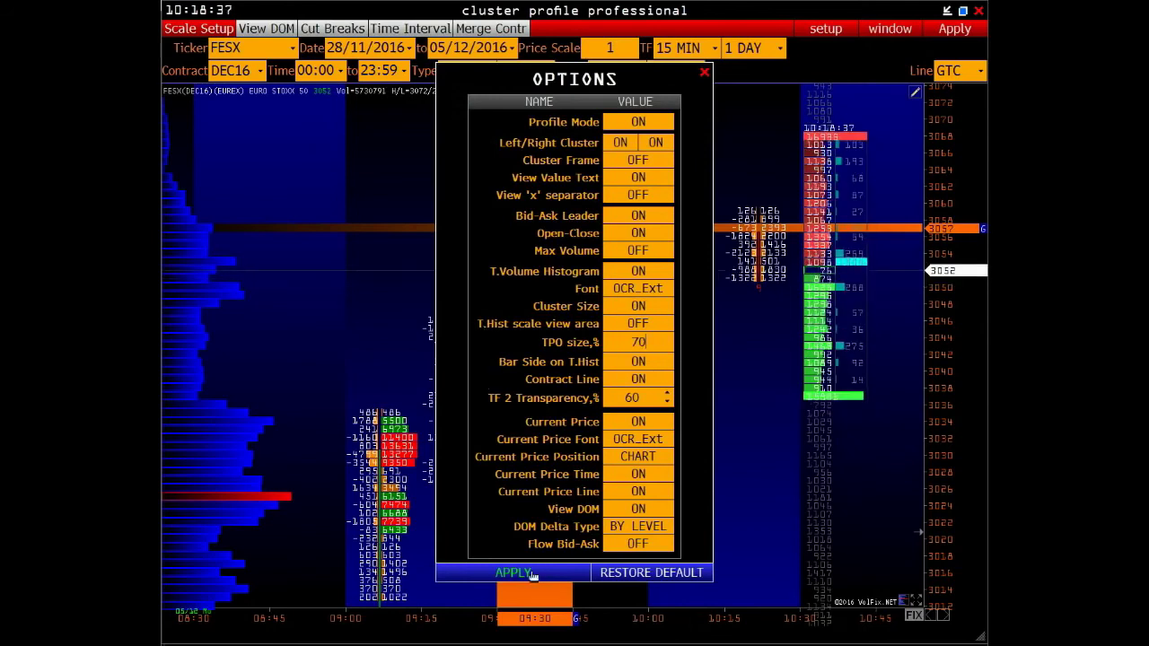
pyautogui.click(544, 572)
pyautogui.moveTo(521, 359); pyautogui.dragTo(723, 520)
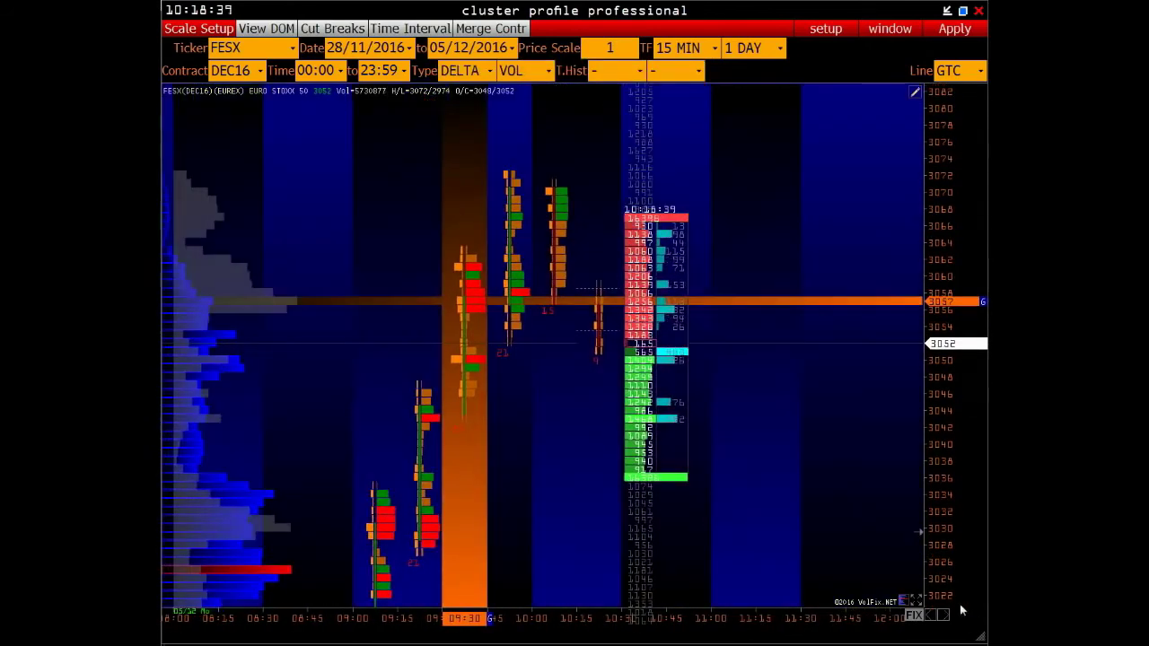
pyautogui.click(921, 602)
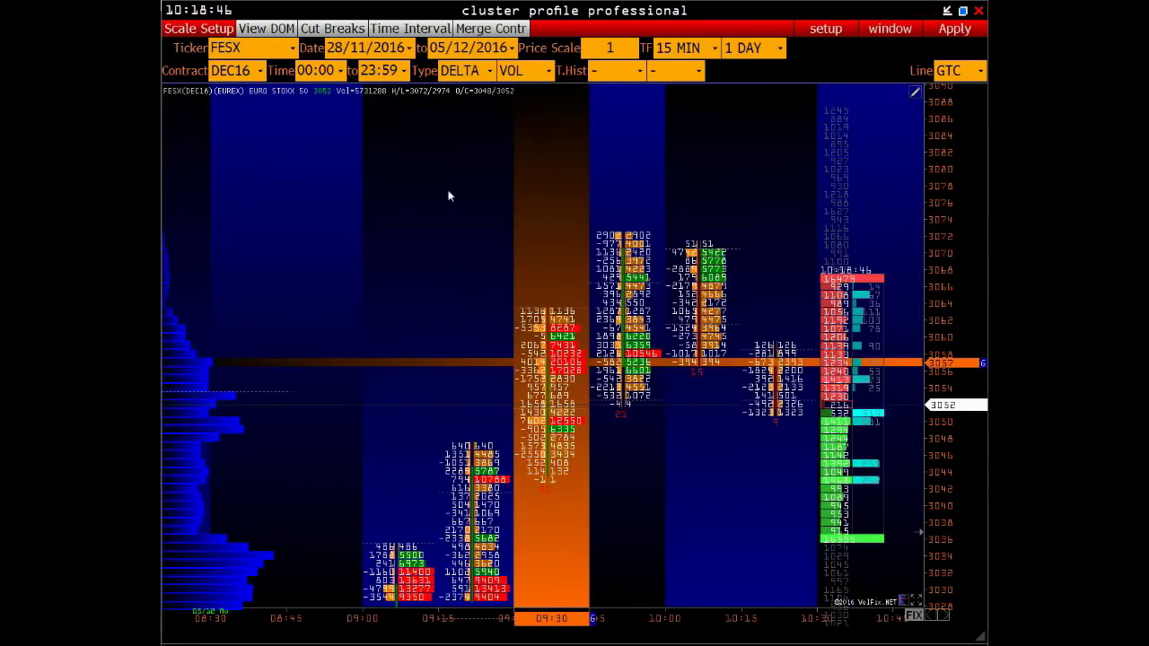
# Set TPO size to 0% in the chart options and apply it.
pyautogui.rightClick(449, 191)
pyautogui.click(493, 402)
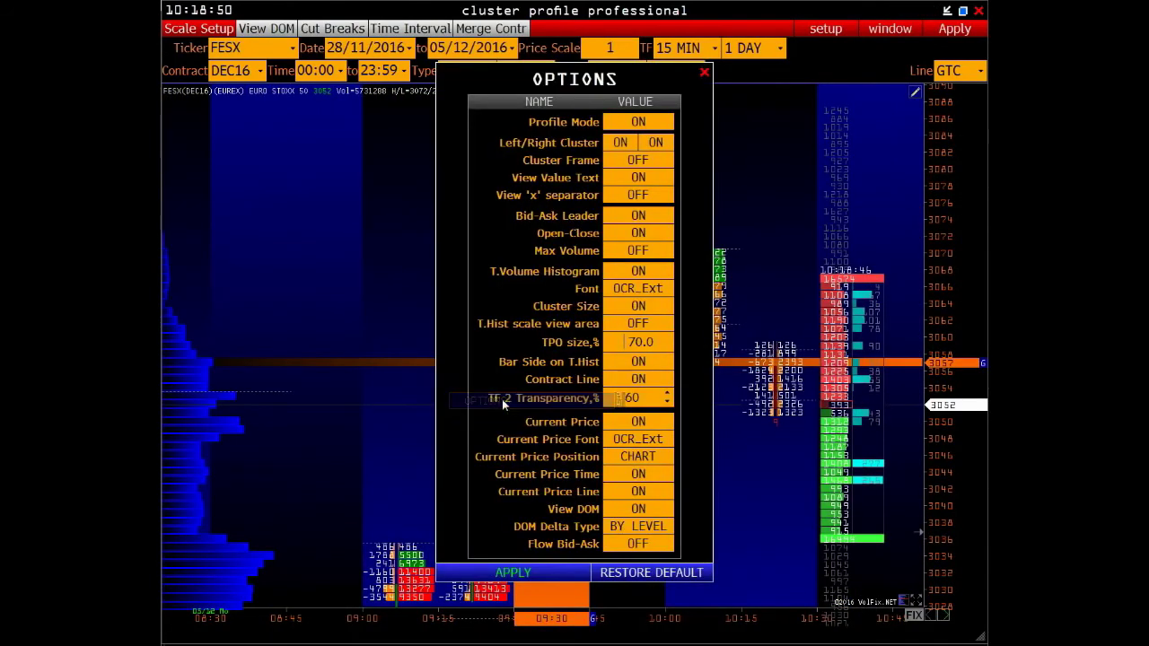
pyautogui.doubleClick(642, 342)
pyautogui.write('0')
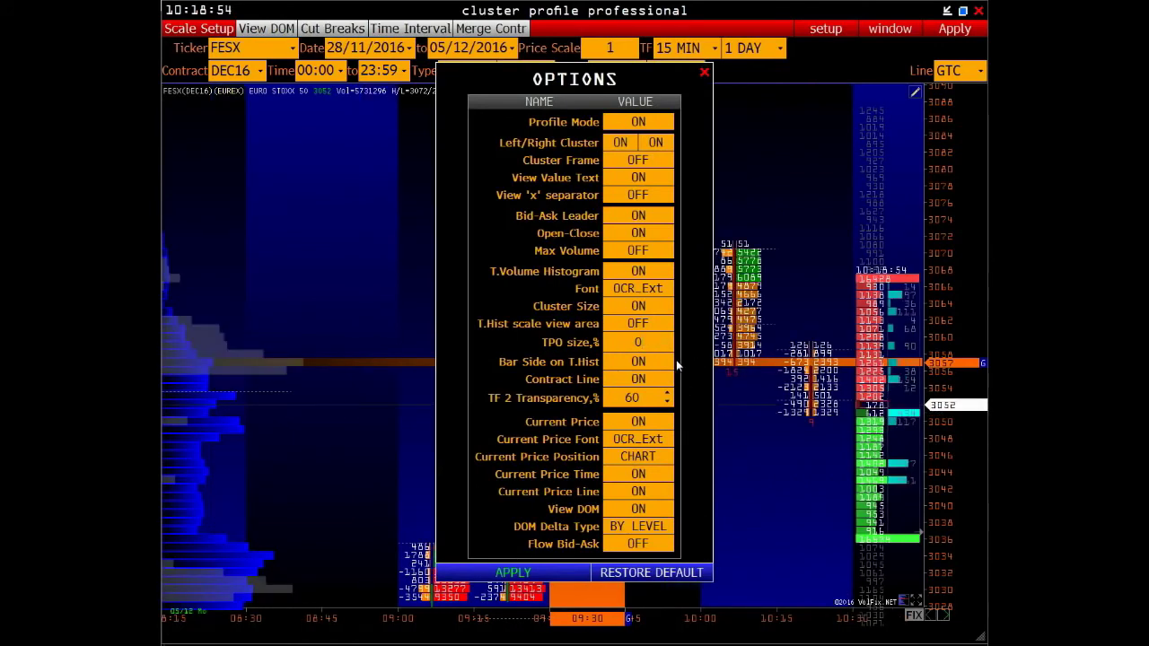
pyautogui.click(474, 576)
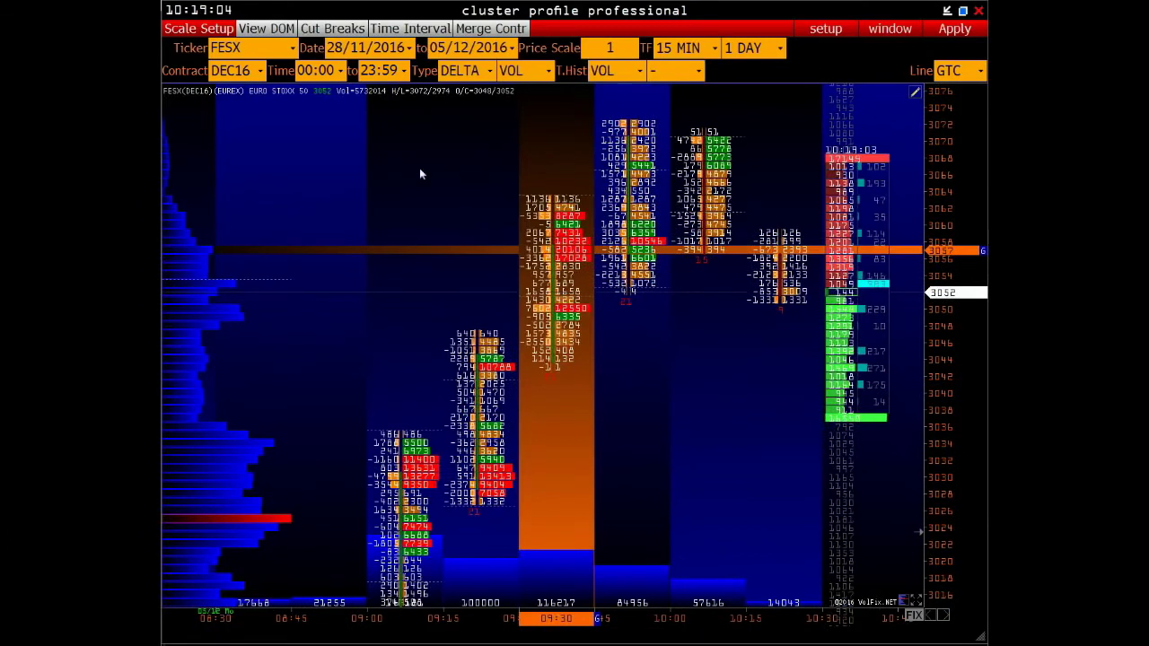
# Turn Bar Side on T.Hist off in the chart options and apply it to the volume histogram.
pyautogui.rightClick(445, 235)
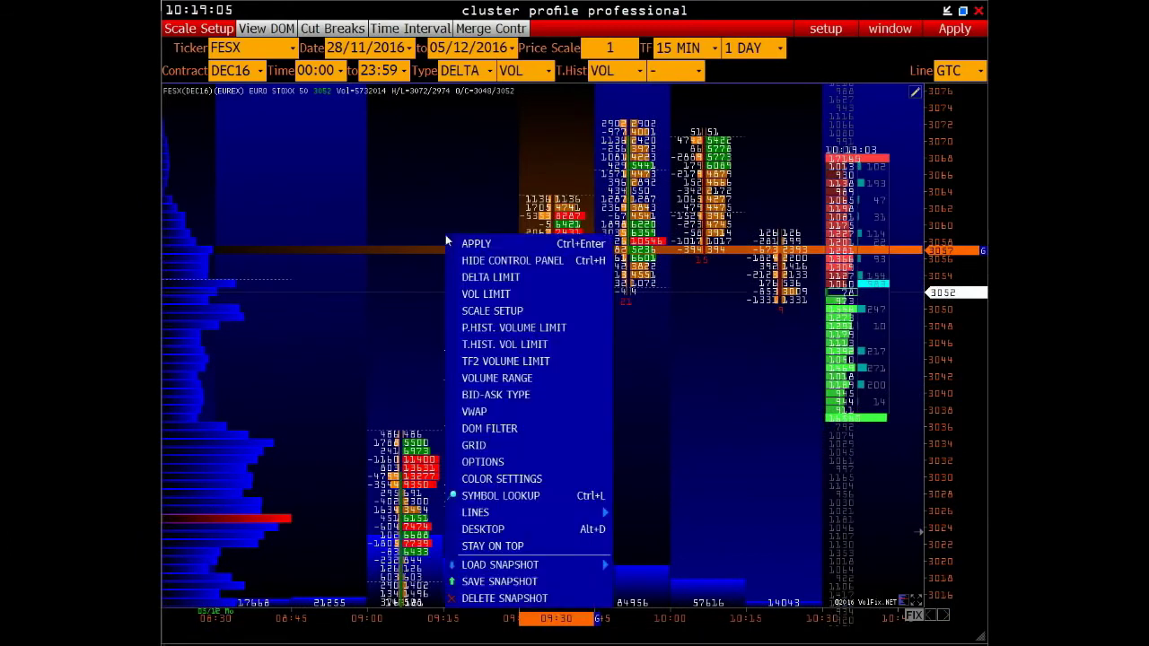
pyautogui.click(490, 386)
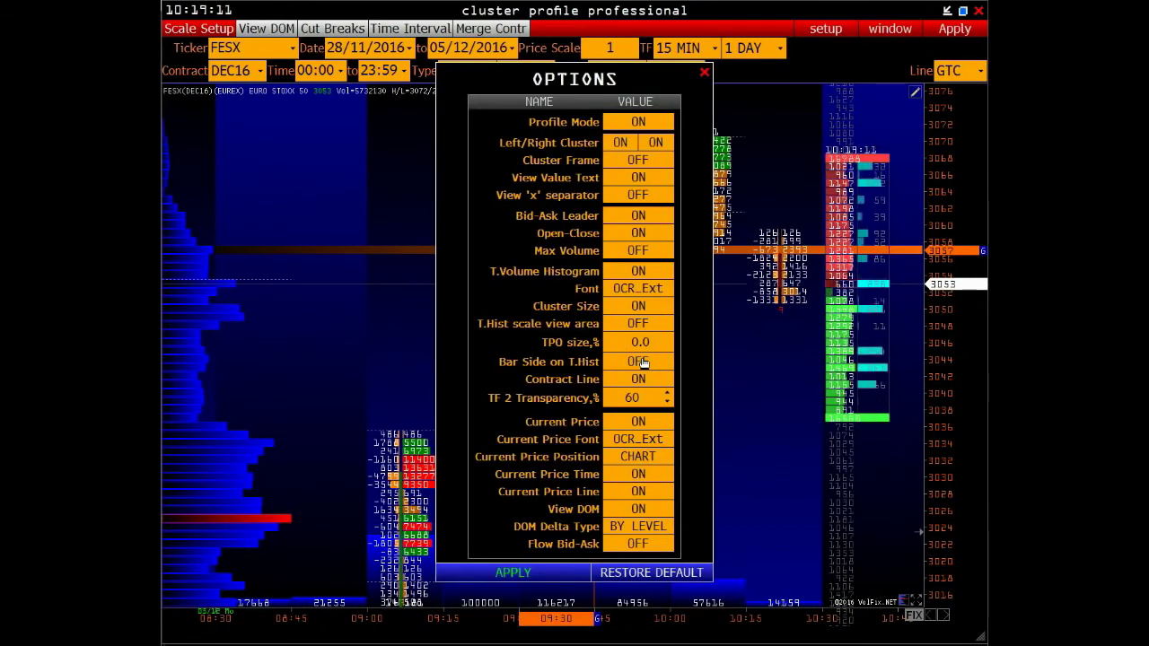
pyautogui.click(640, 361)
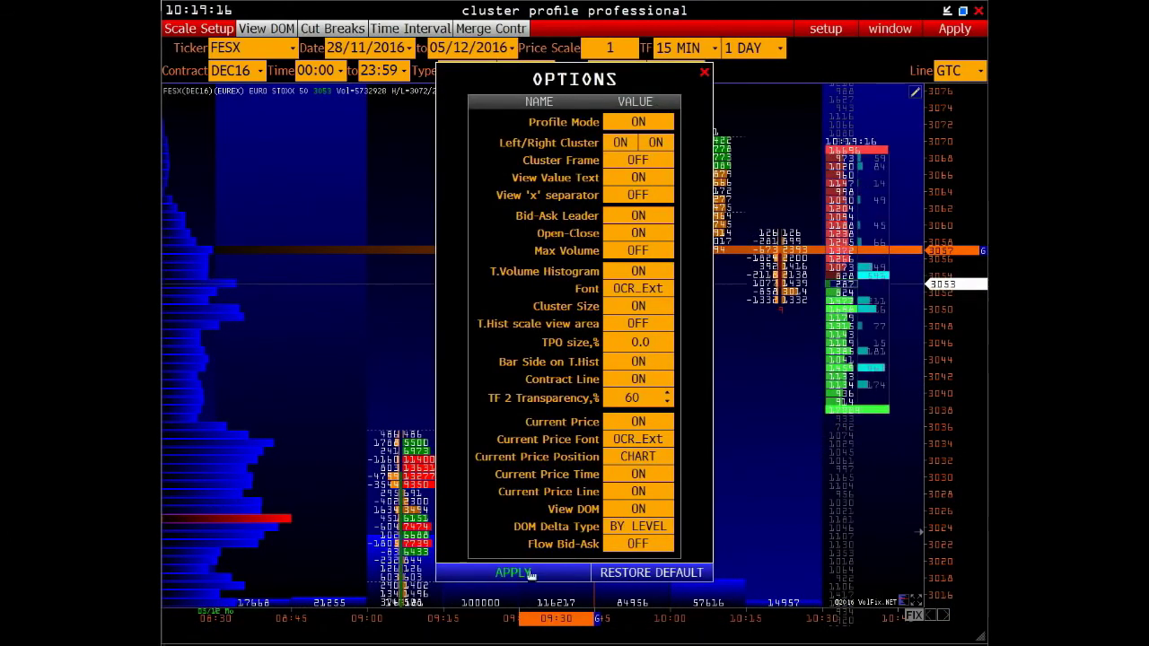
pyautogui.click(644, 361)
pyautogui.click(528, 579)
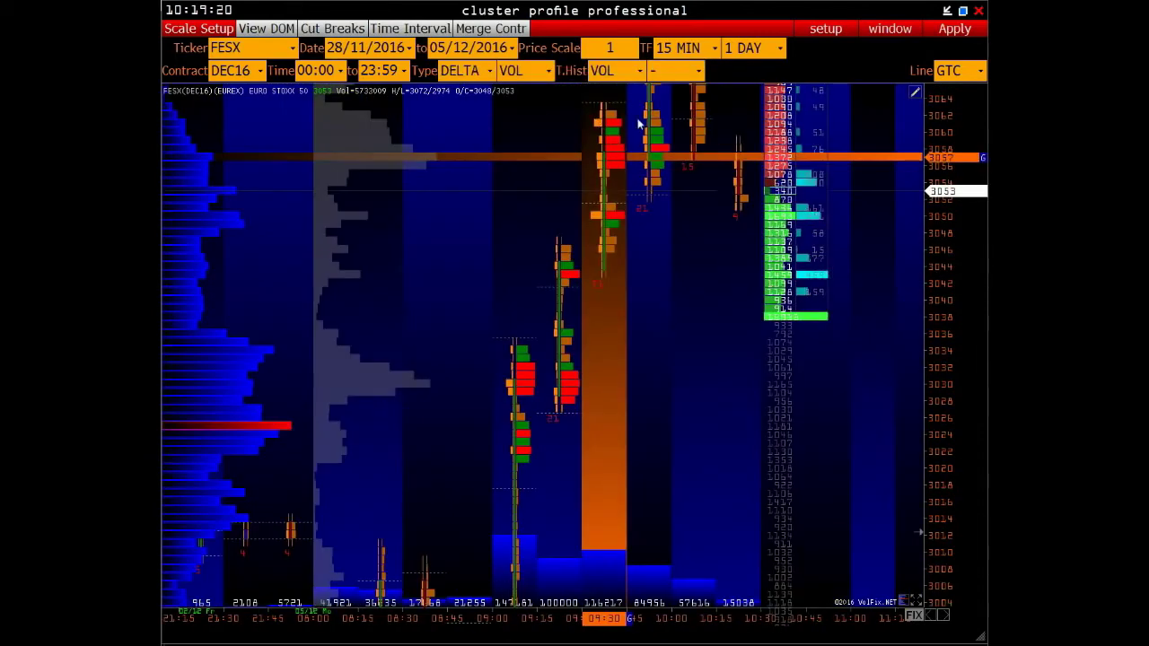
# Set the chart to the 1 DAY timeframe starting 01/08/2016 and examine the contract line.
pyautogui.click(716, 49)
pyautogui.click(680, 450)
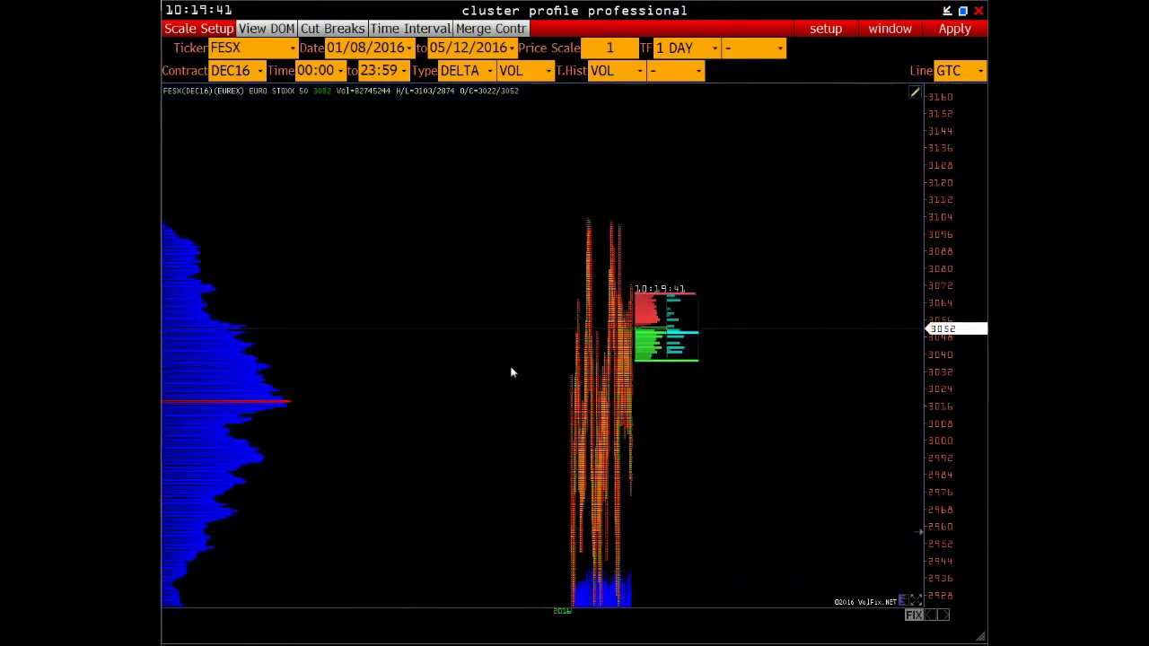
pyautogui.moveTo(551, 619); pyautogui.dragTo(538, 514)
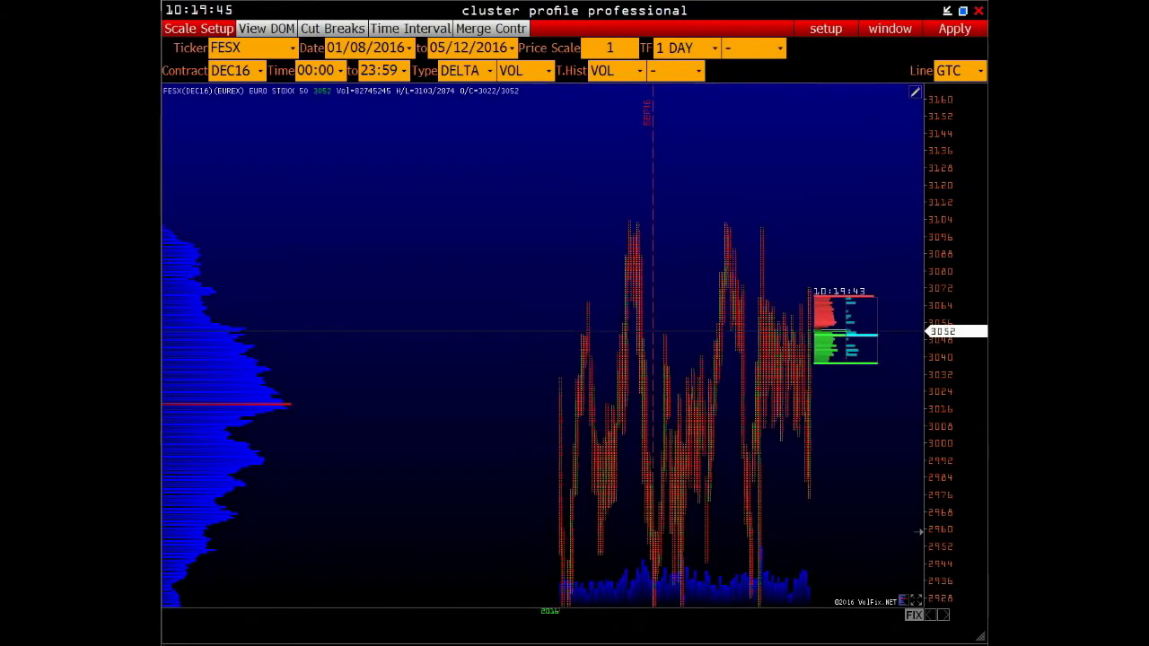
pyautogui.moveTo(985, 190); pyautogui.dragTo(625, 141)
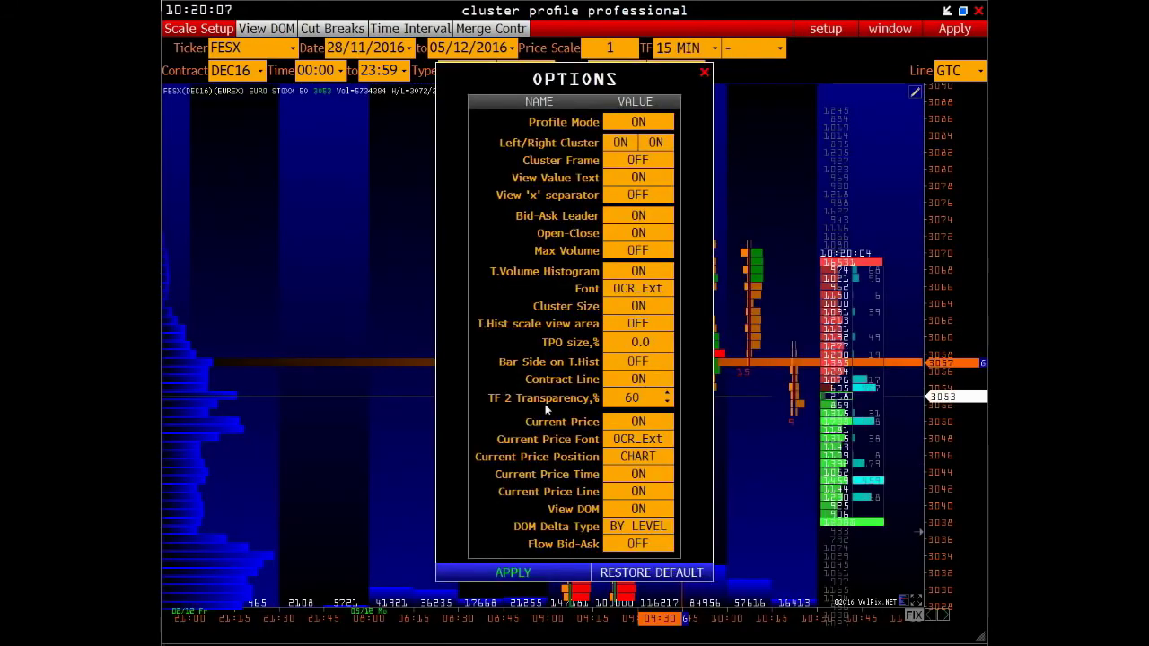
# Apply a TF 2 Transparency of 80% in the chart options and set the second timeframe to 1 HOUR.
pyautogui.doubleClick(645, 398)
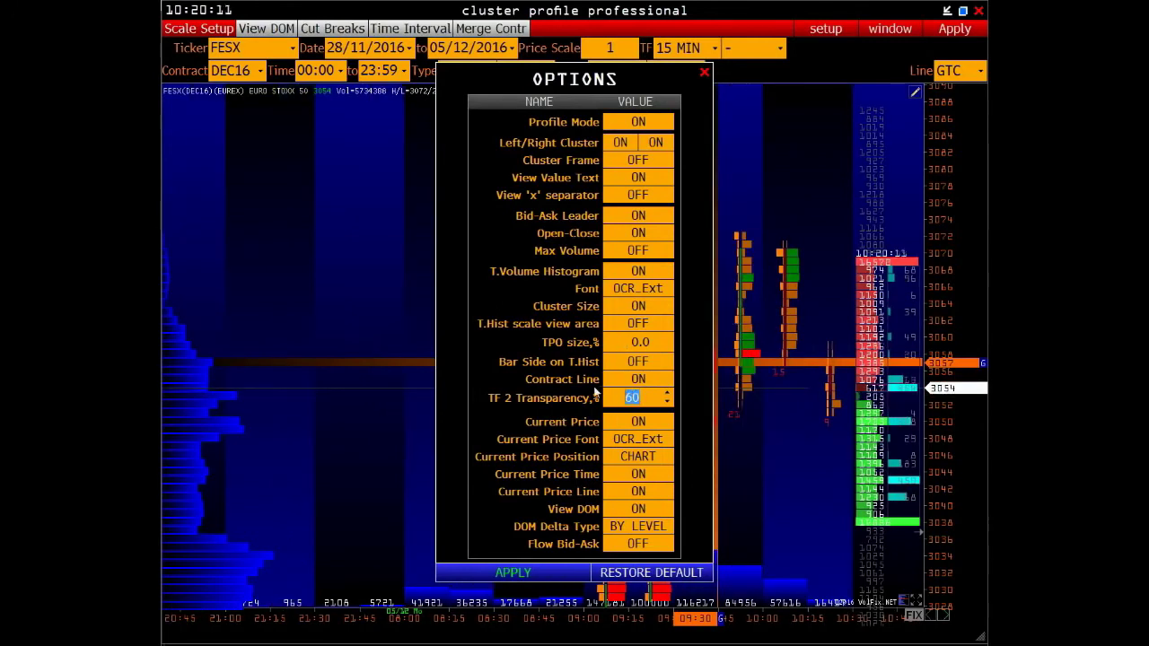
pyautogui.write('80')
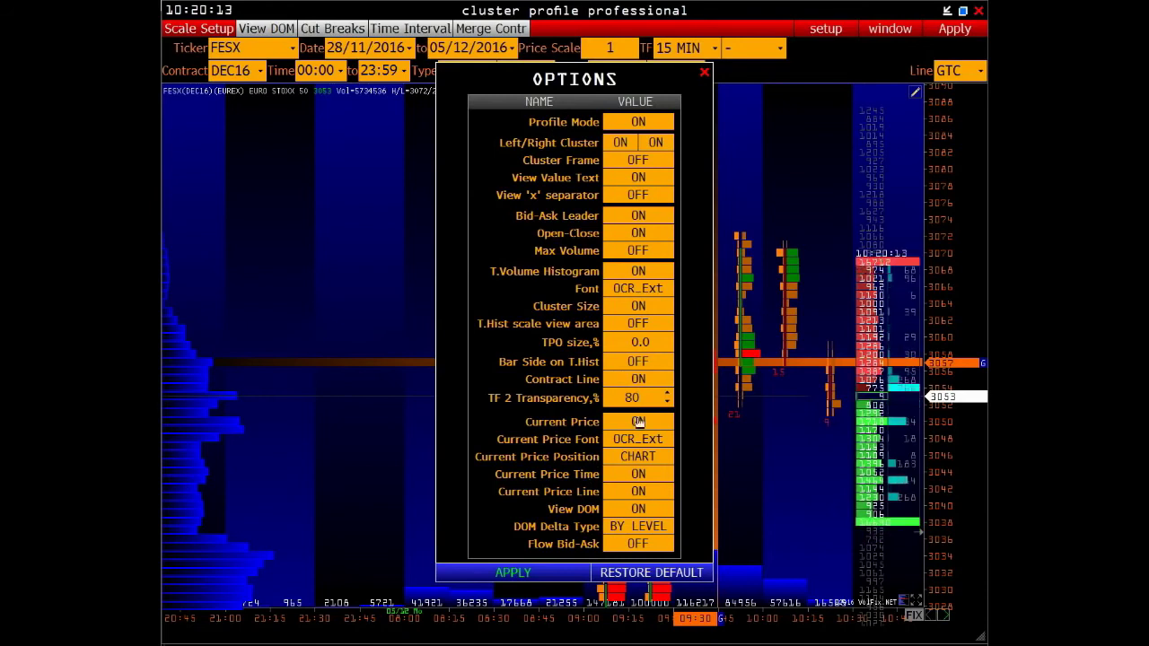
pyautogui.click(508, 574)
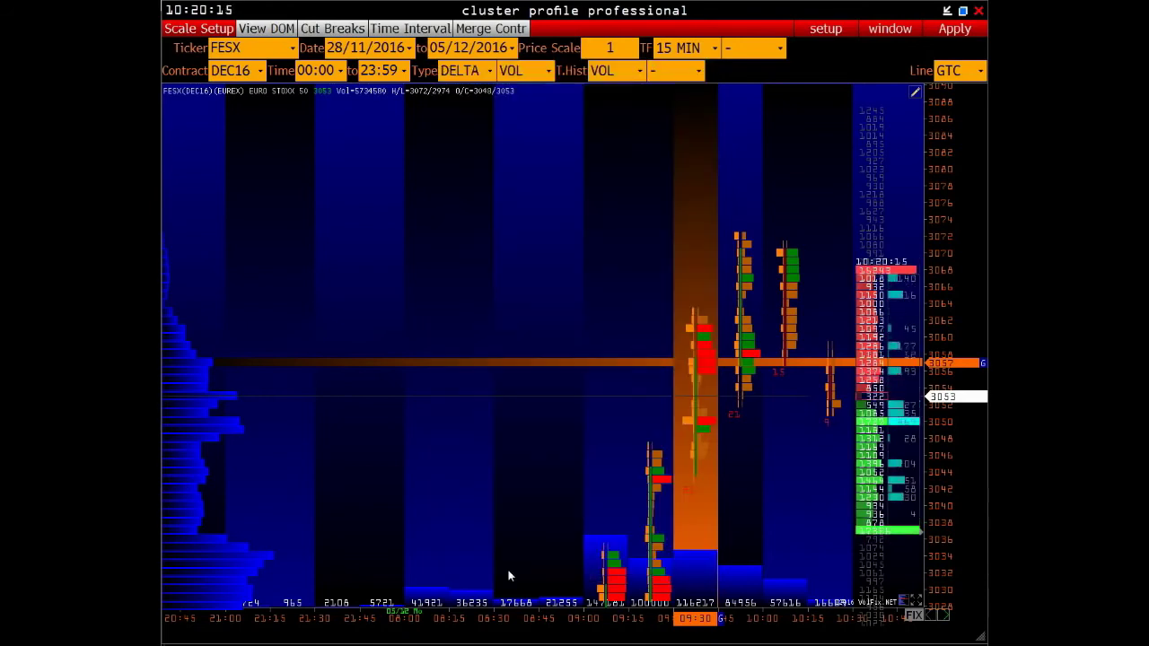
pyautogui.click(774, 50)
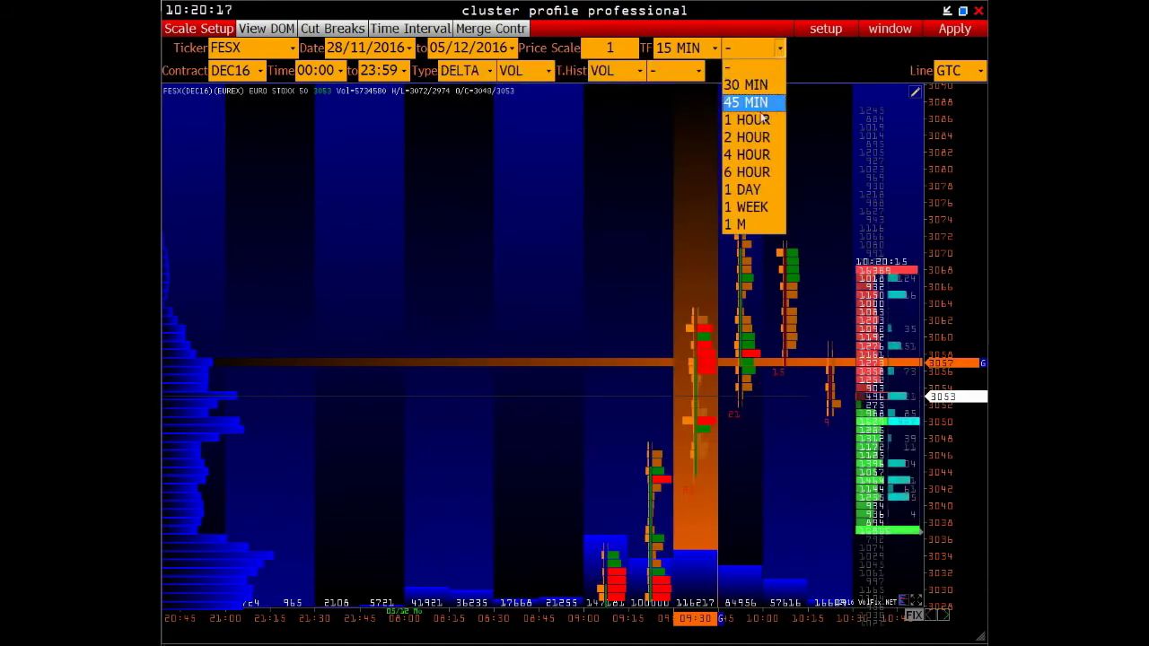
pyautogui.click(745, 119)
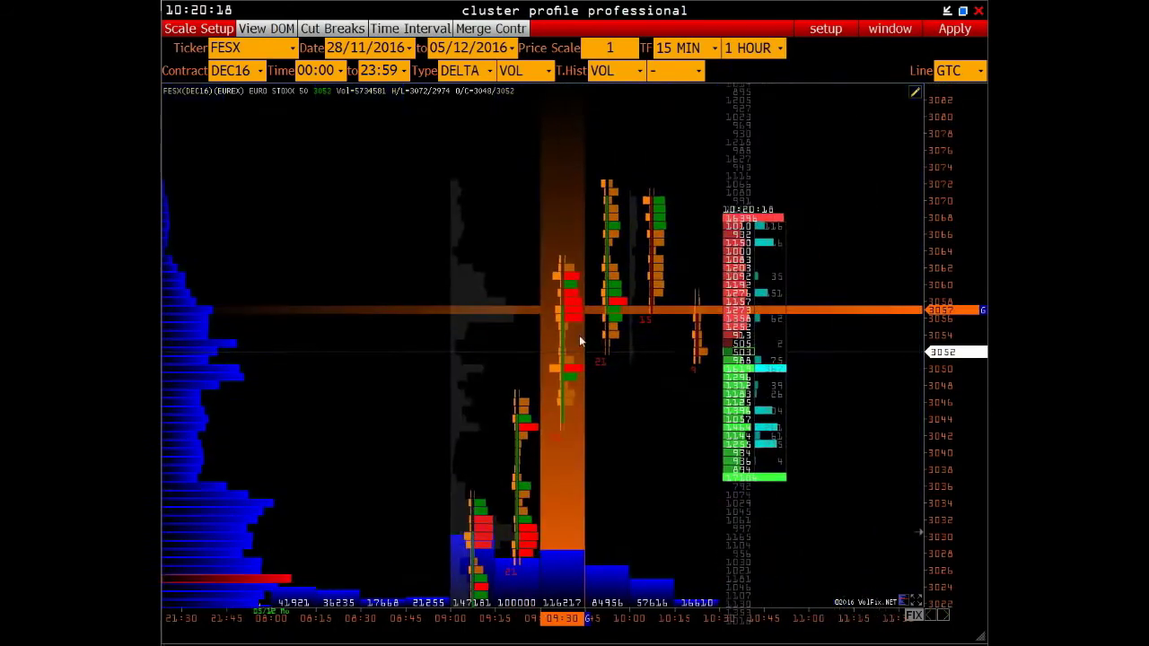
# Set TF 2 Transparency to 40% in the chart options, apply it, and inspect the hourly profiles.
pyautogui.rightClick(472, 210)
pyautogui.click(512, 437)
pyautogui.doubleClick(650, 403)
pyautogui.write('40')
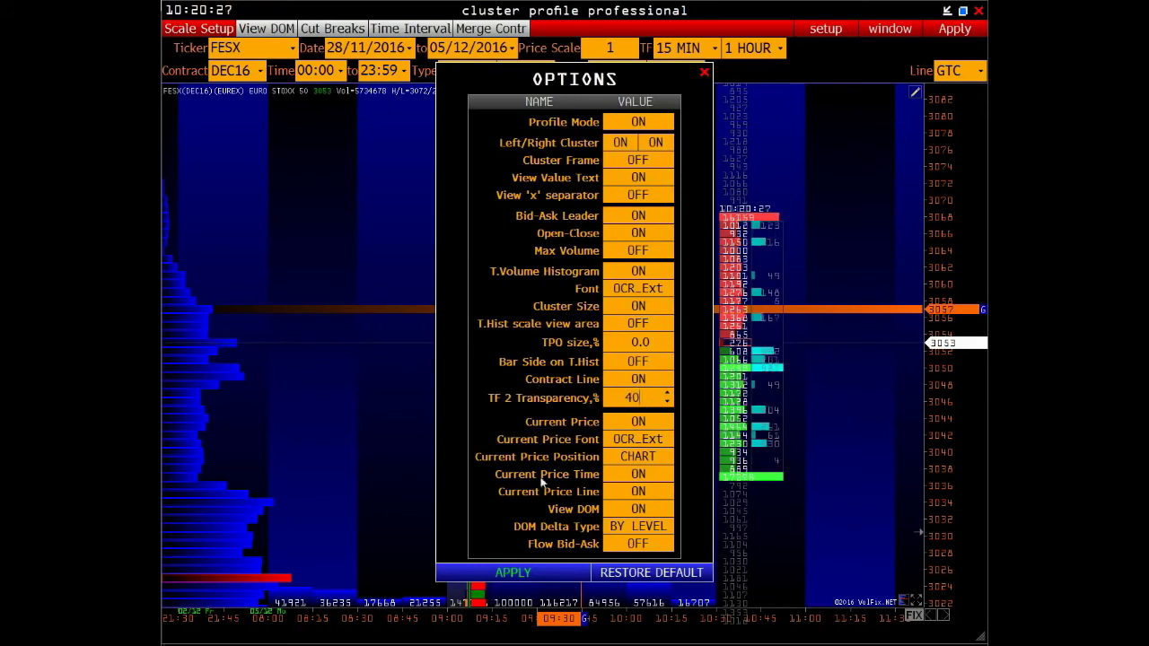
pyautogui.click(491, 571)
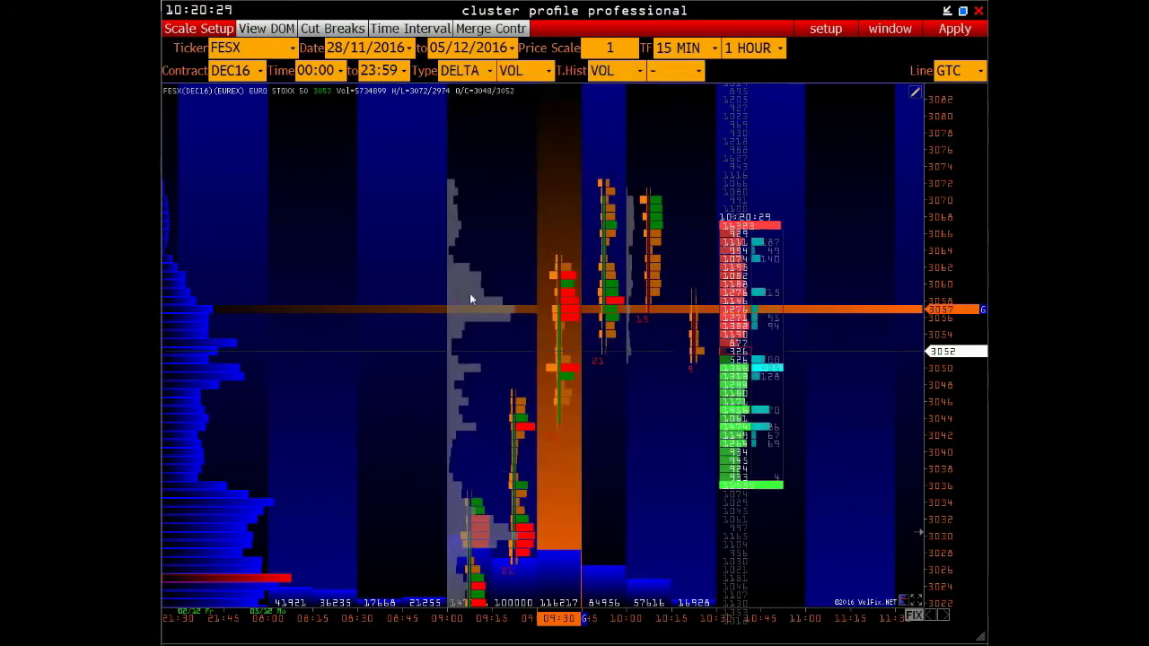
# Review the Current Price, View DOM, DOM Delta Type and Flow Bid-Ask settings in the chart options and apply the dialog.
pyautogui.rightClick(488, 183)
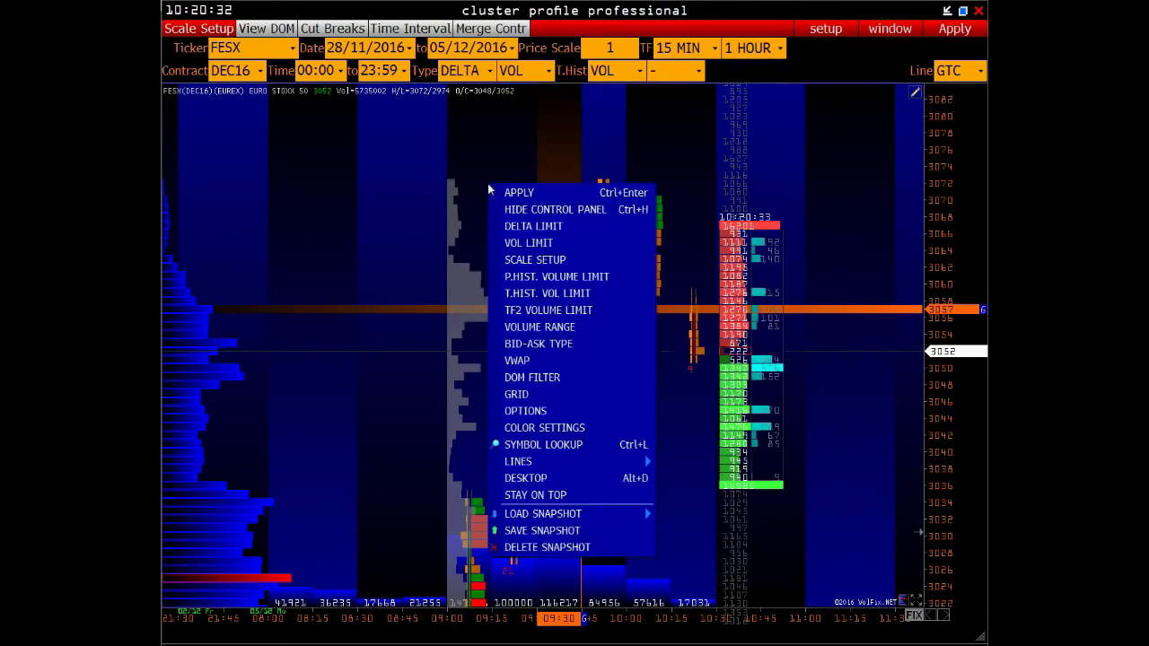
pyautogui.click(565, 410)
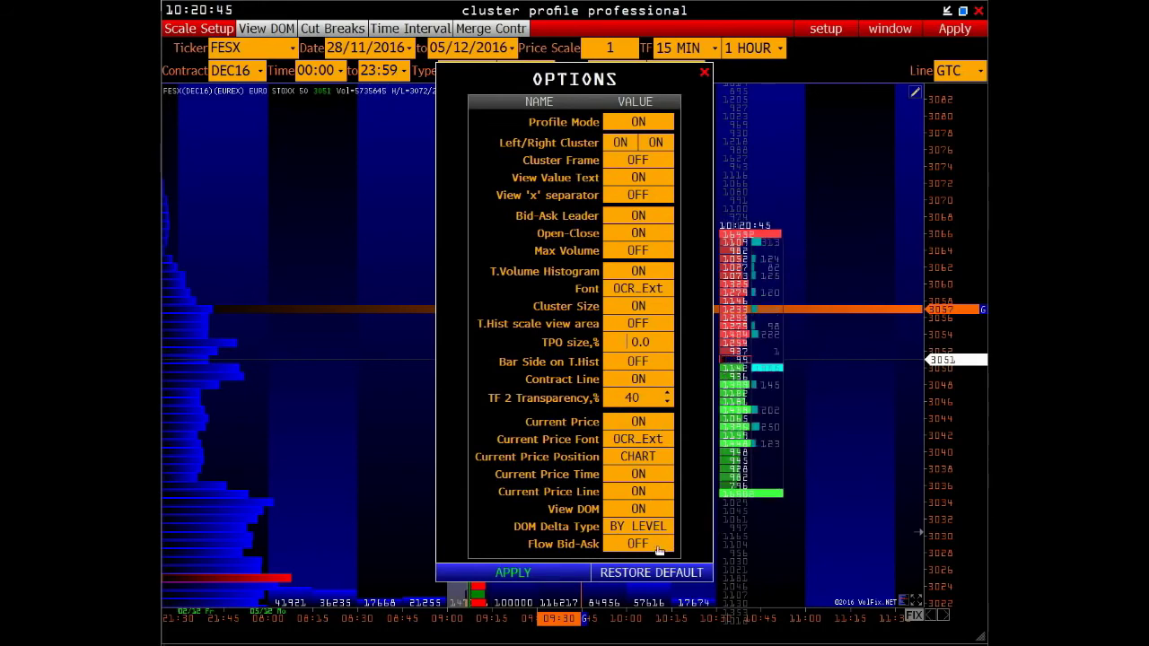
pyautogui.click(513, 572)
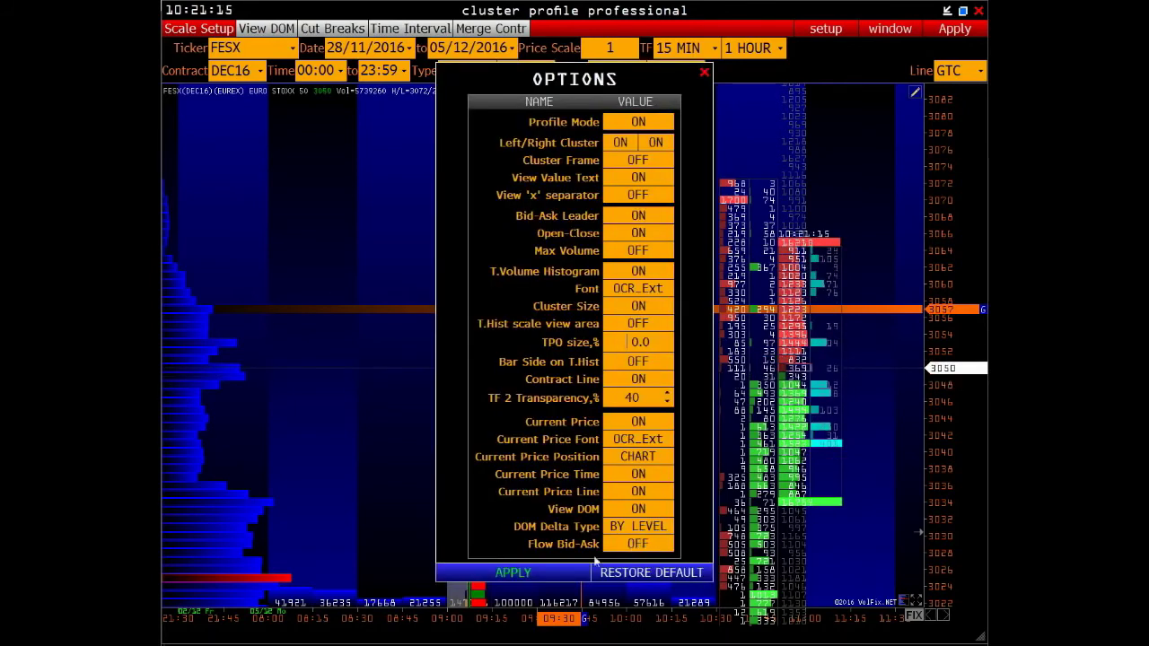
pyautogui.click(512, 573)
# Hide the chart's control panel and show it again.
pyautogui.rightClick(493, 149)
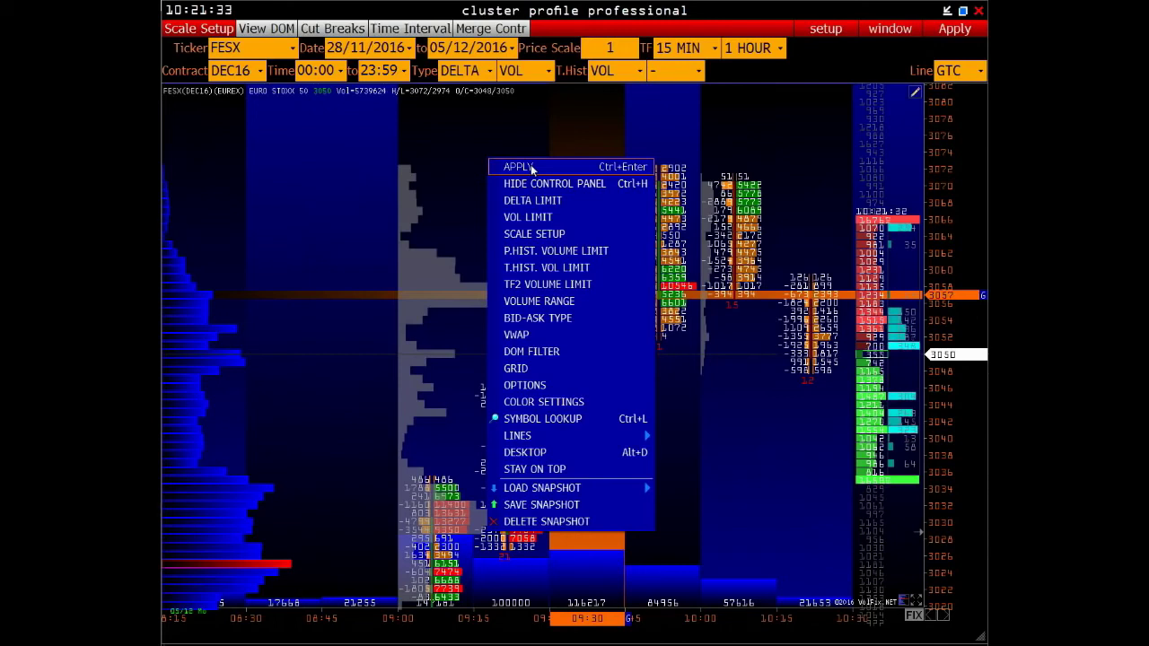
pyautogui.click(508, 183)
pyautogui.rightClick(478, 173)
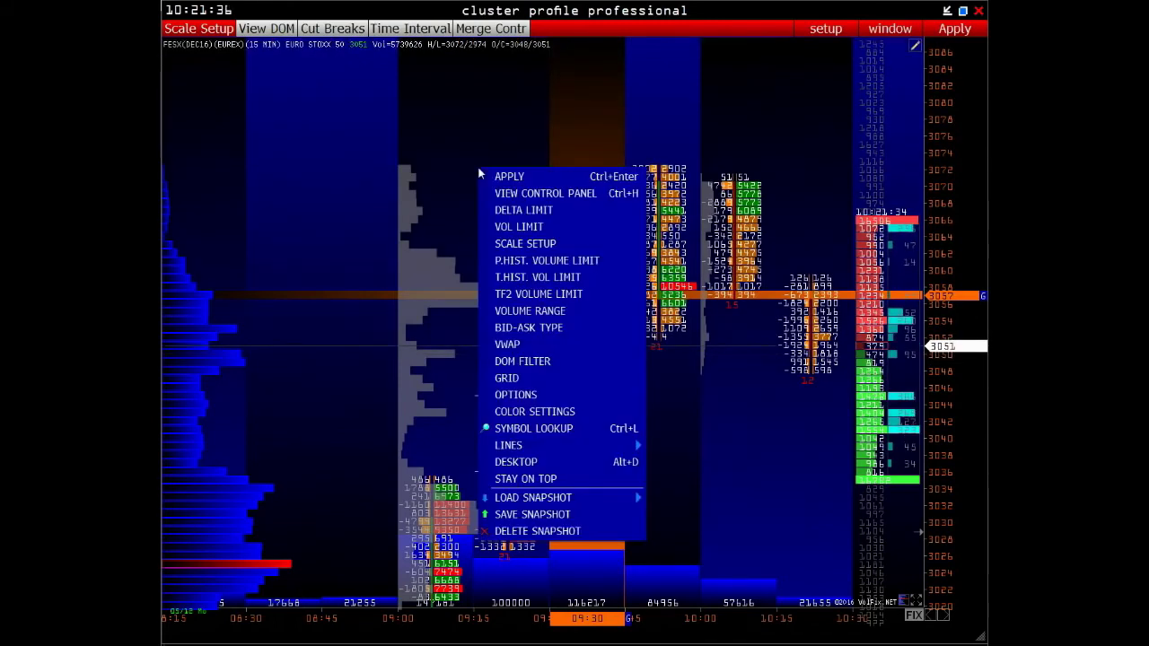
pyautogui.click(484, 176)
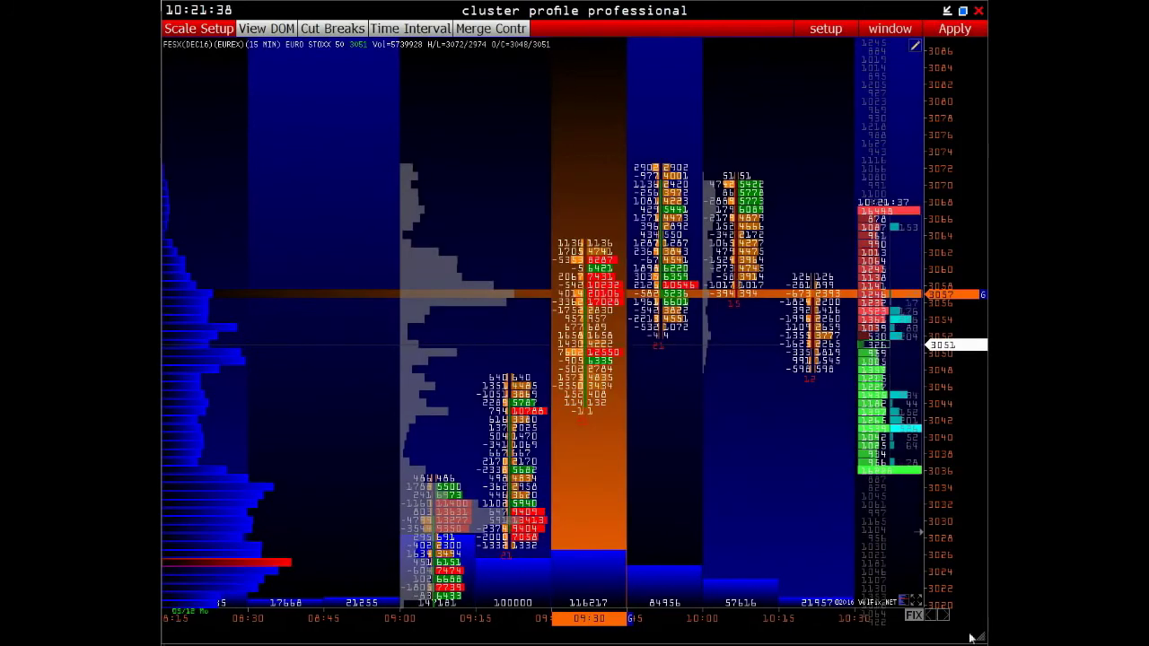
pyautogui.rightClick(473, 88)
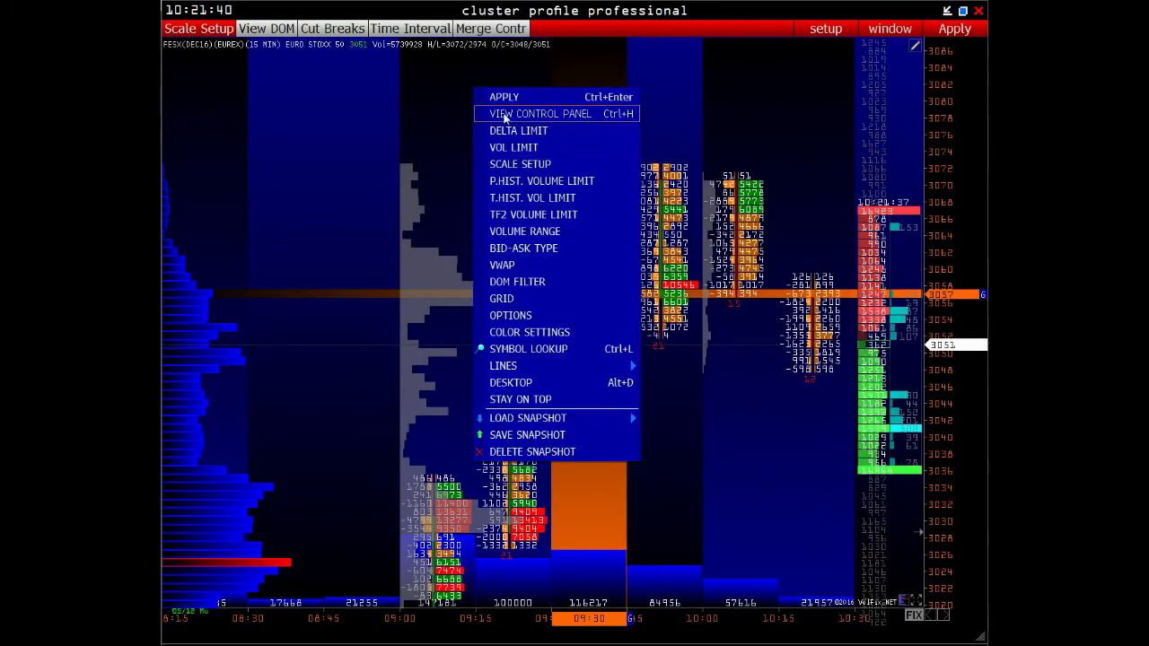
pyautogui.click(503, 113)
# In Delta Limit, give Bid Delta 1 a dark red background and volume 2000, set Bid Delta 2 to 1500, and apply.
pyautogui.rightClick(463, 159)
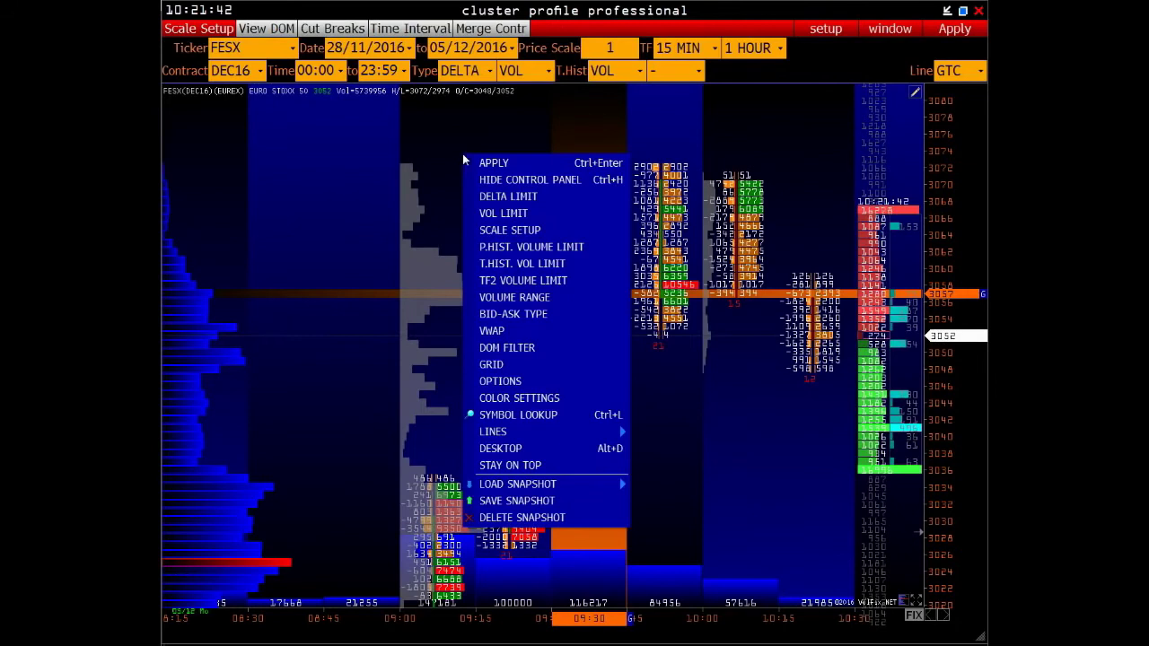
pyautogui.click(503, 198)
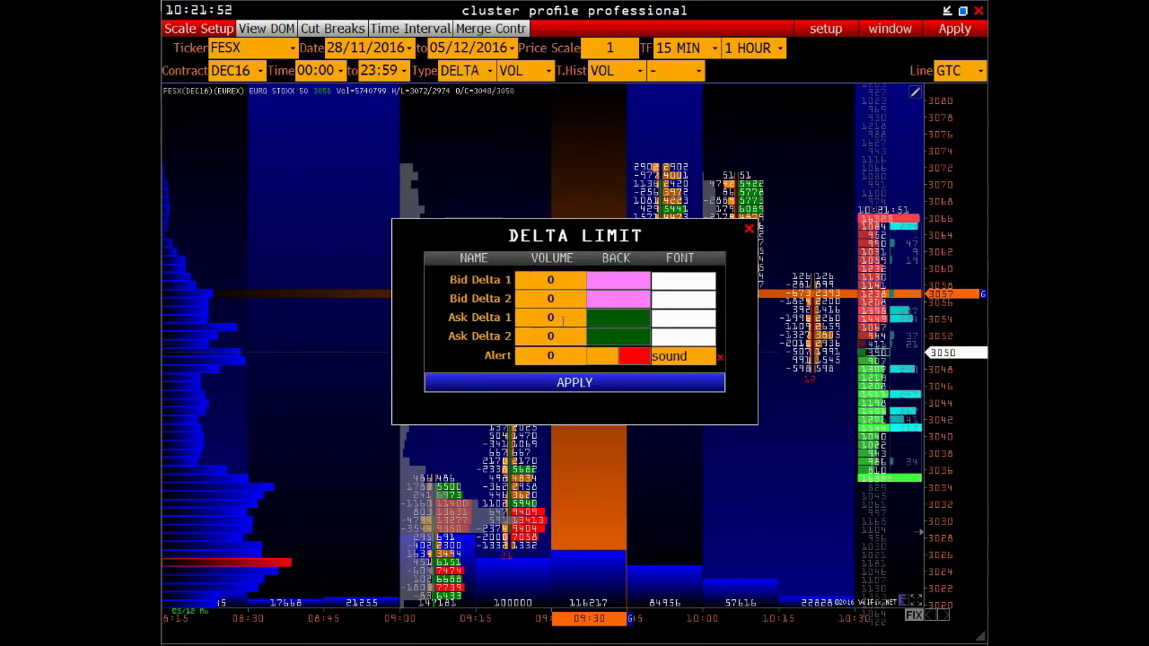
pyautogui.click(619, 282)
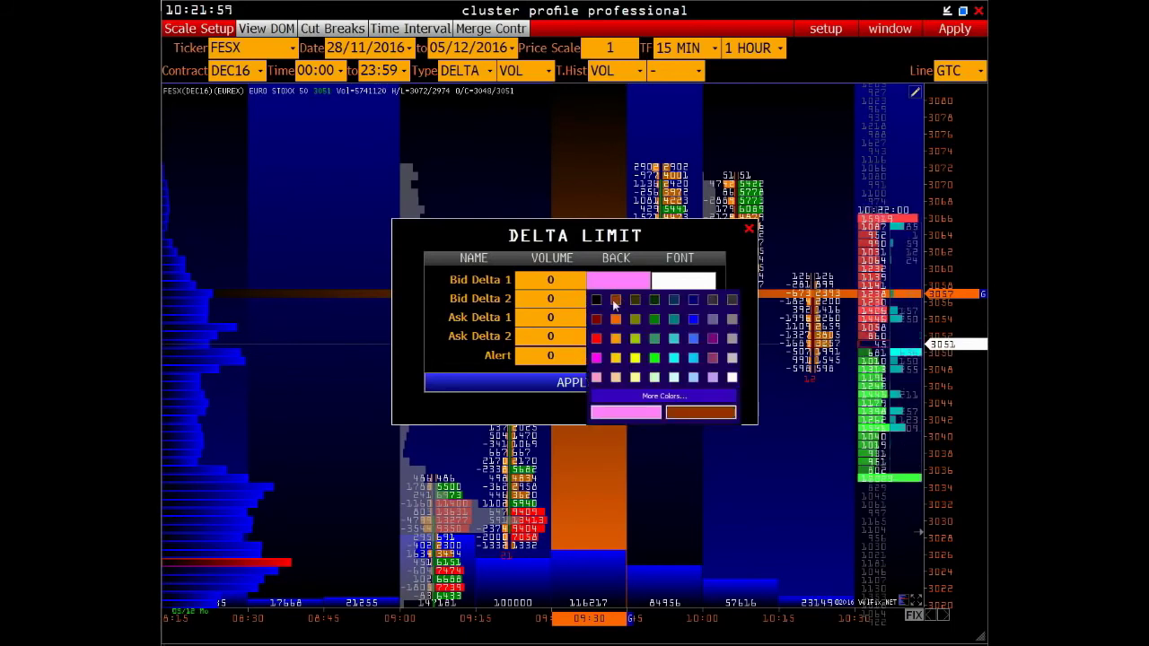
pyautogui.click(596, 319)
pyautogui.click(551, 280)
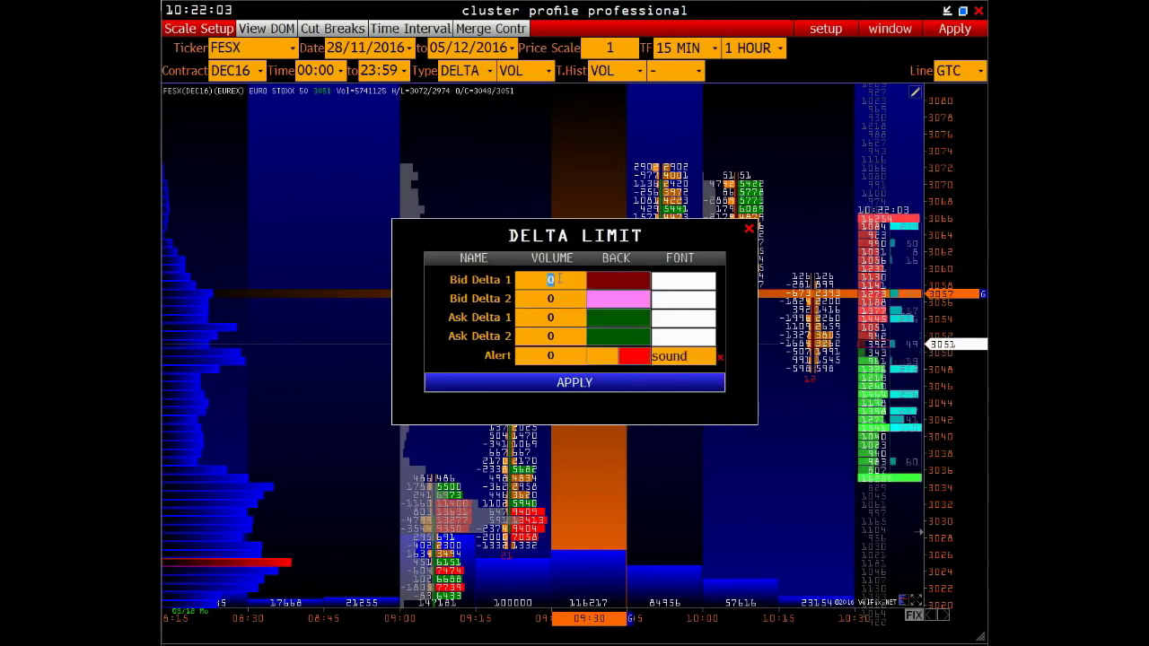
pyautogui.write('2000')
pyautogui.click(564, 298)
pyautogui.write('1500')
pyautogui.click(575, 383)
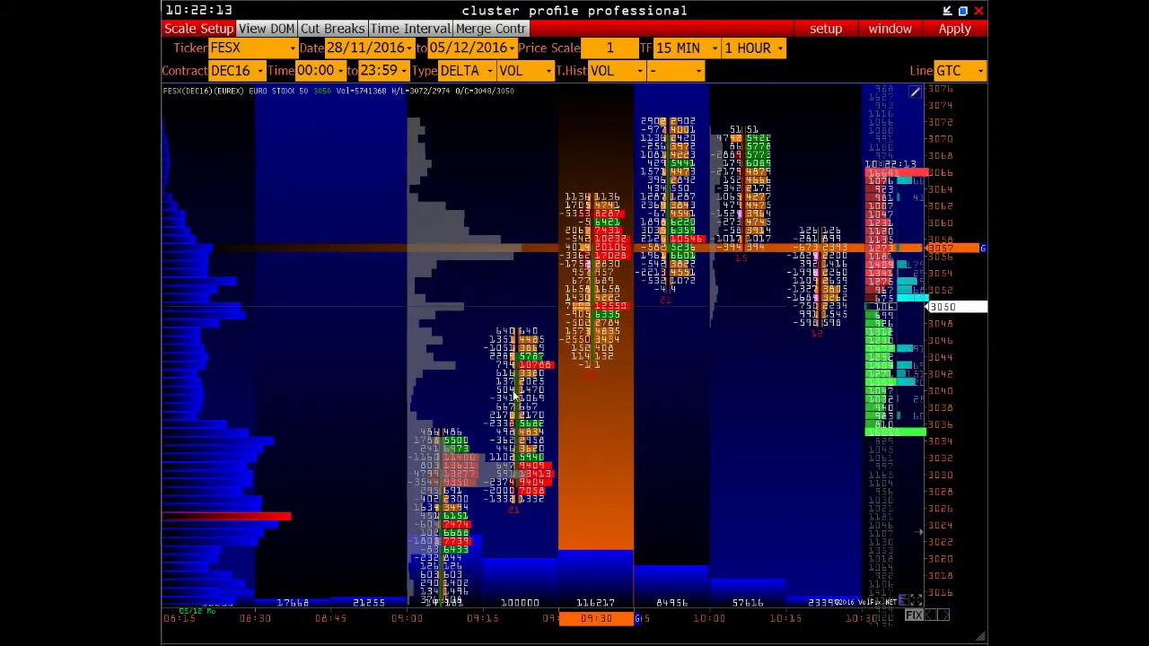
# Change the first cluster type to TRADES and apply a Trades Limit 1 volume of 300.
pyautogui.click(463, 70)
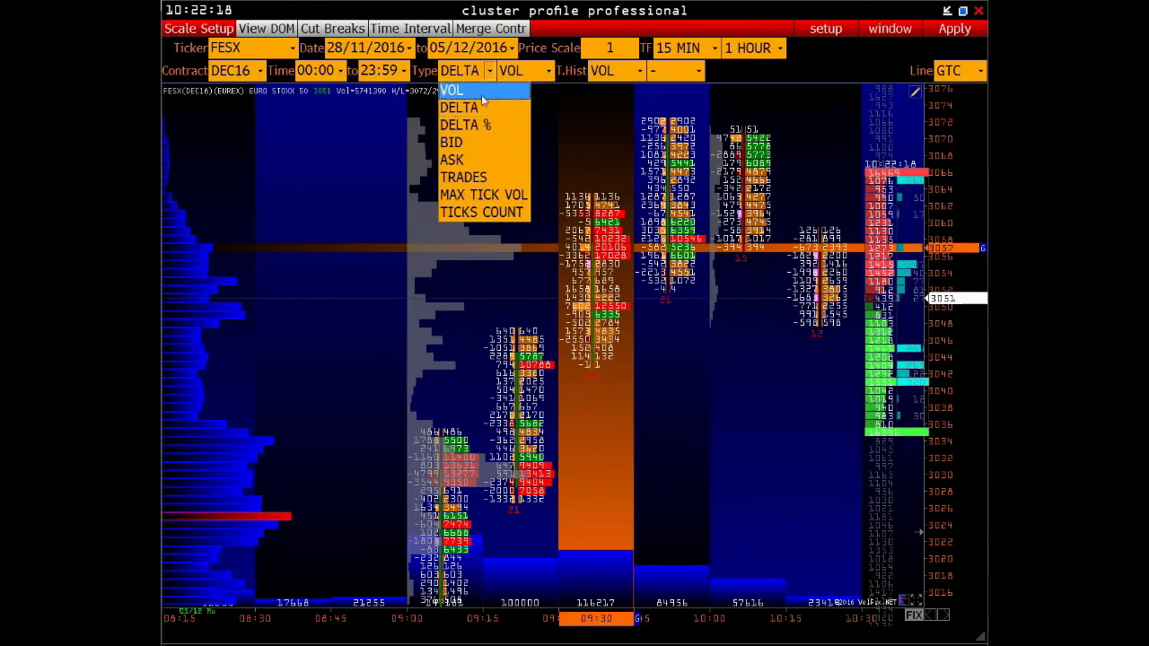
pyautogui.click(457, 177)
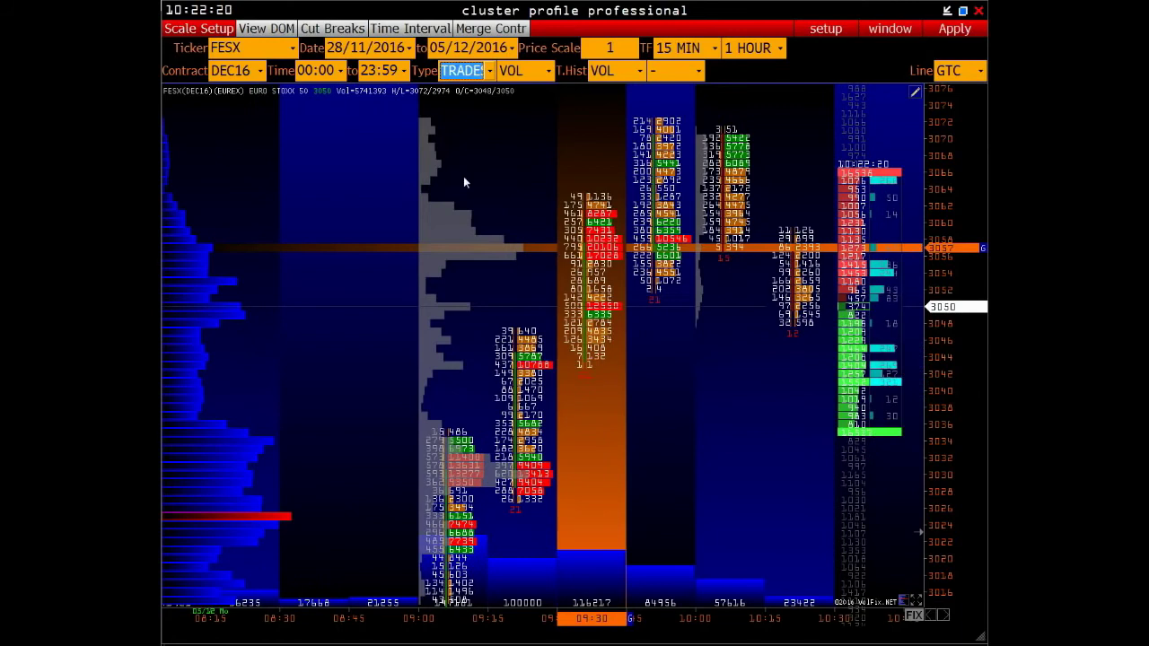
pyautogui.rightClick(492, 125)
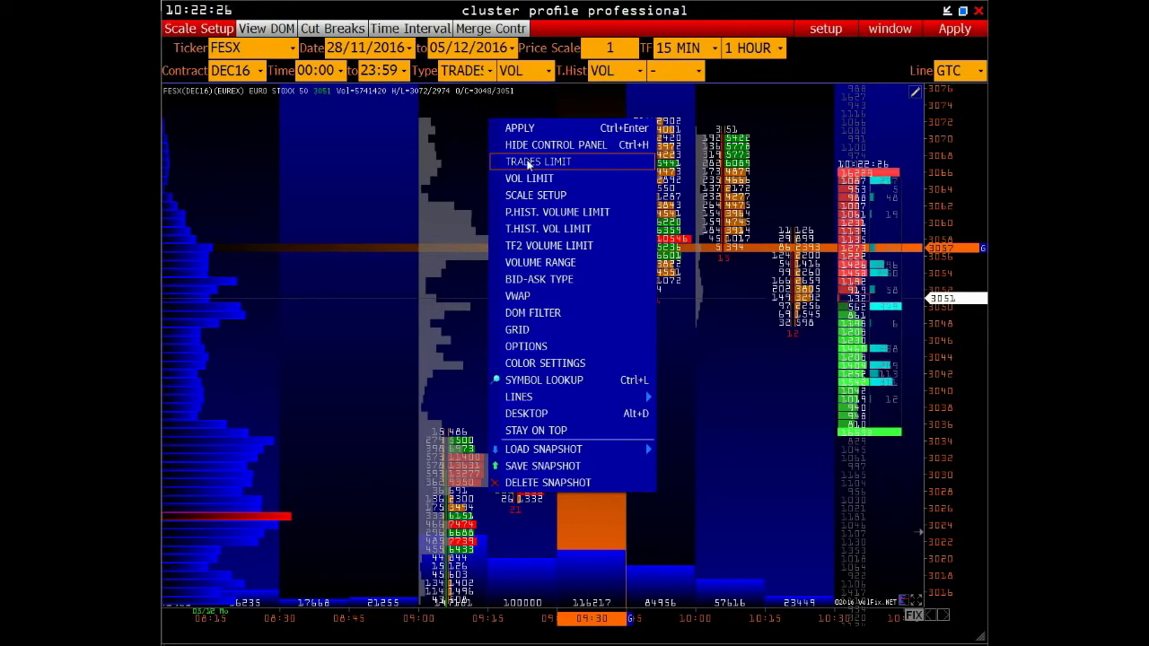
pyautogui.click(528, 162)
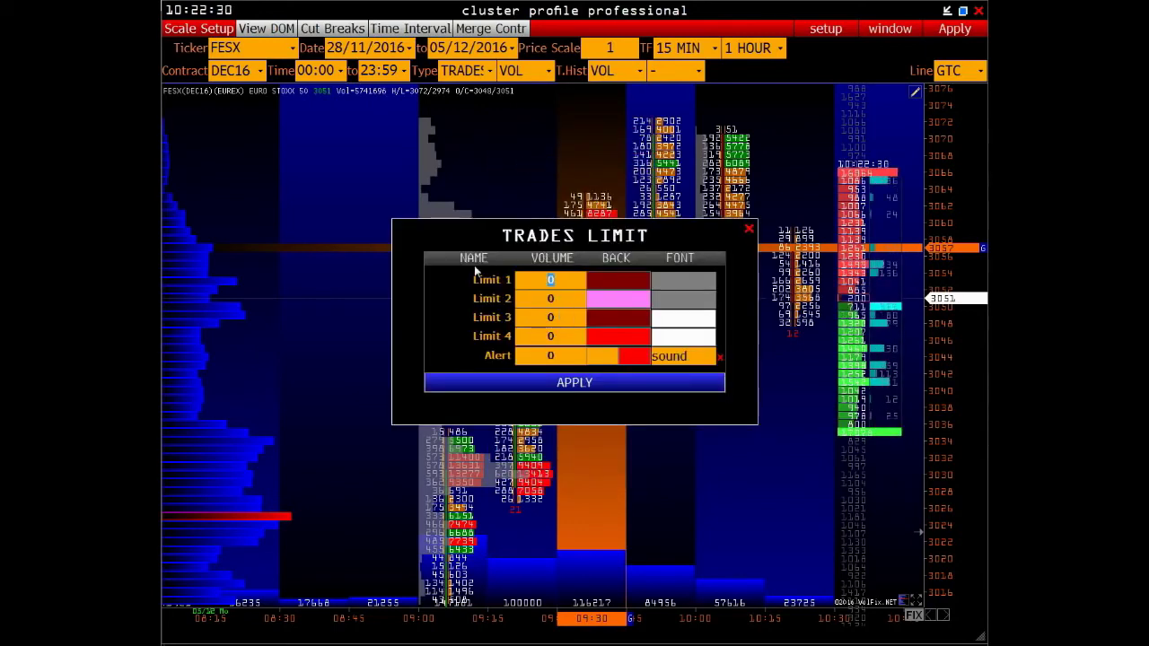
pyautogui.write('100')
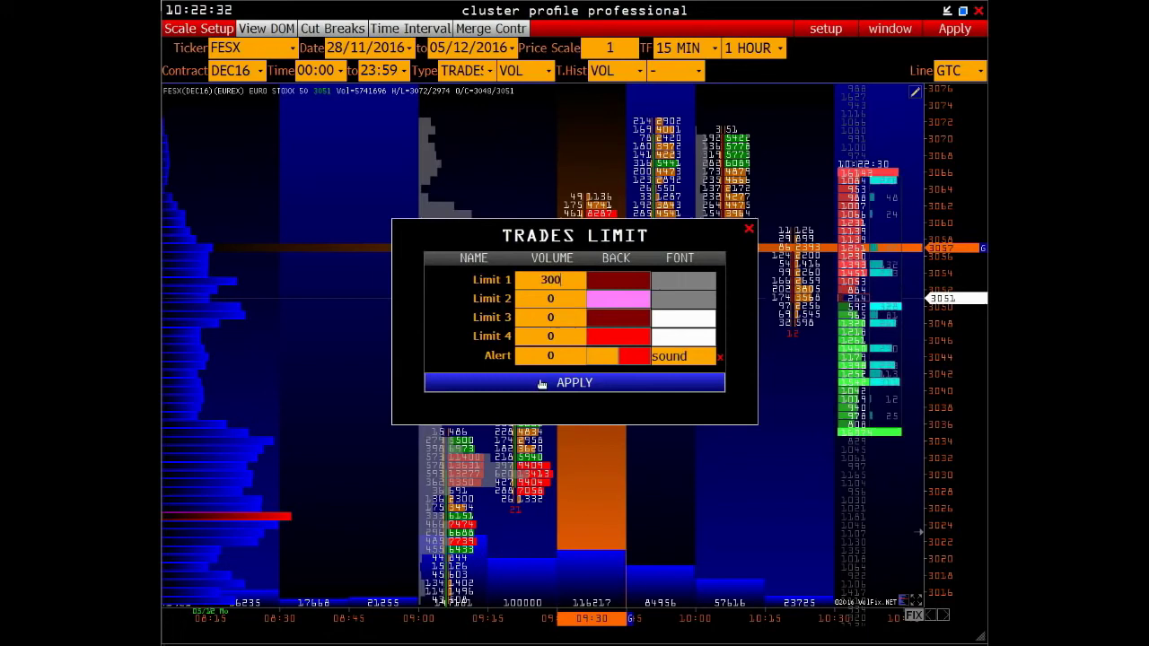
pyautogui.click(546, 384)
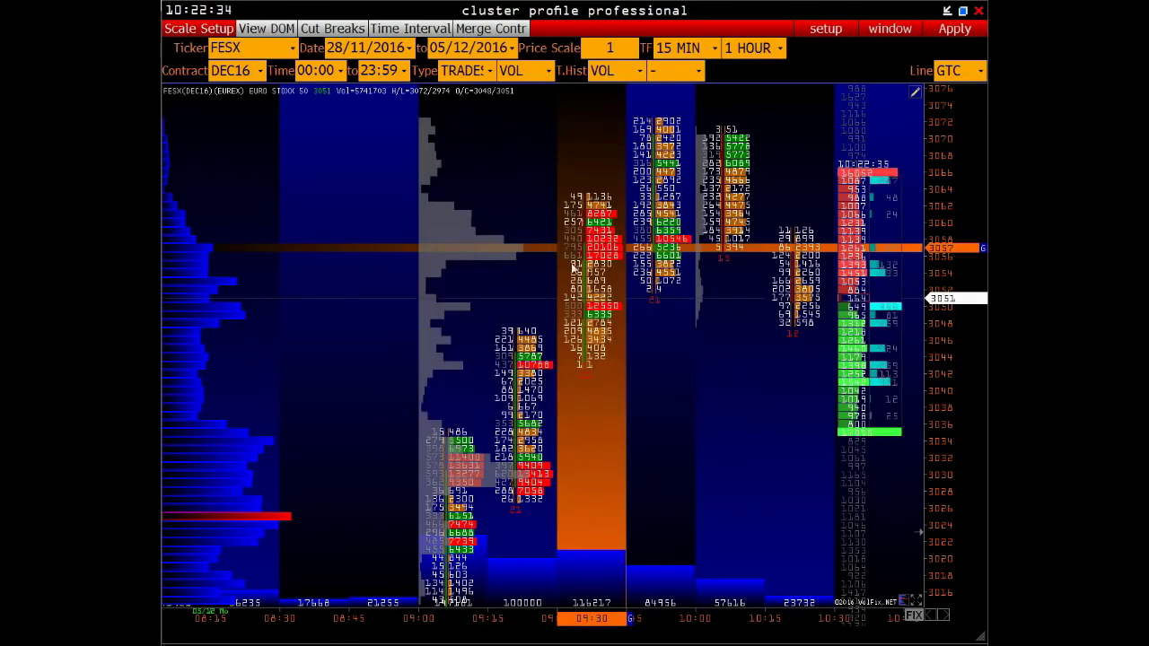
# Open the Vol Limit settings, review the limit volumes and colours, and close them unchanged.
pyautogui.rightClick(474, 158)
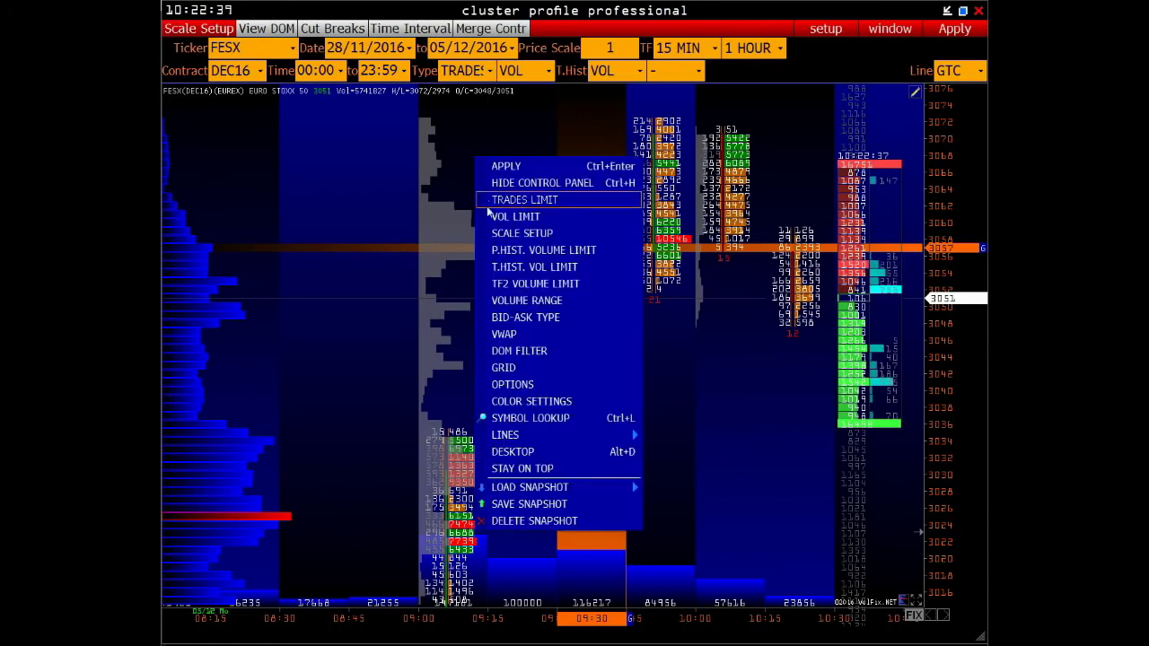
pyautogui.click(508, 216)
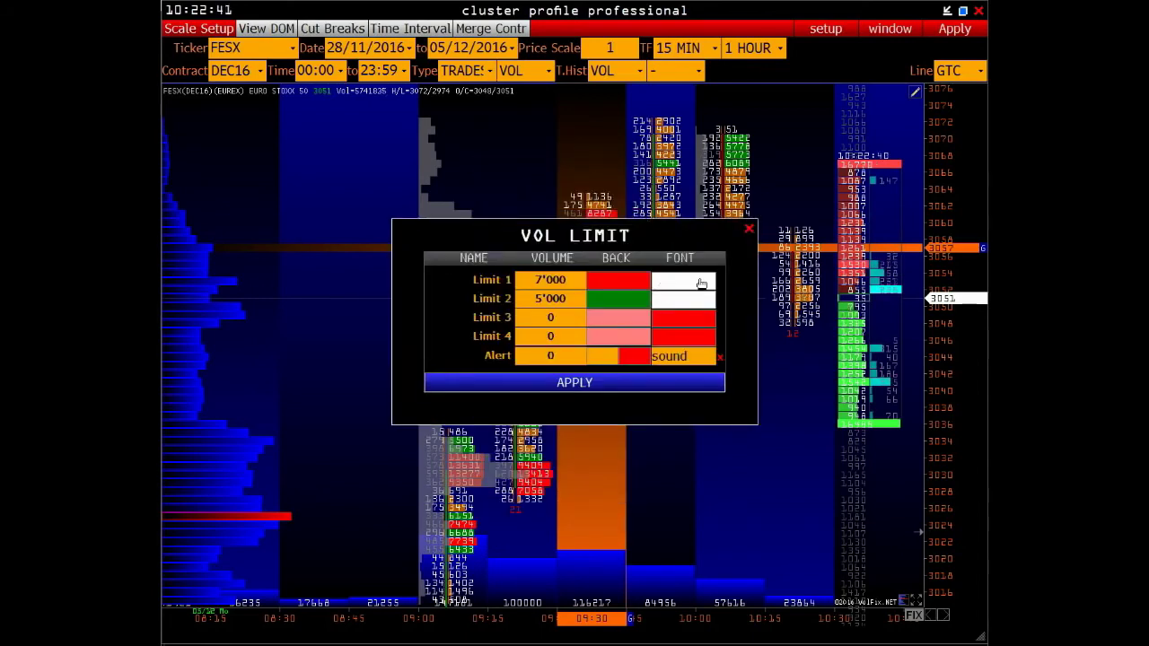
pyautogui.click(748, 229)
# Switch the second cluster type to DELTA, check the available limit settings, return it to VOL, and view its Vol Limit settings.
pyautogui.click(543, 70)
pyautogui.click(521, 123)
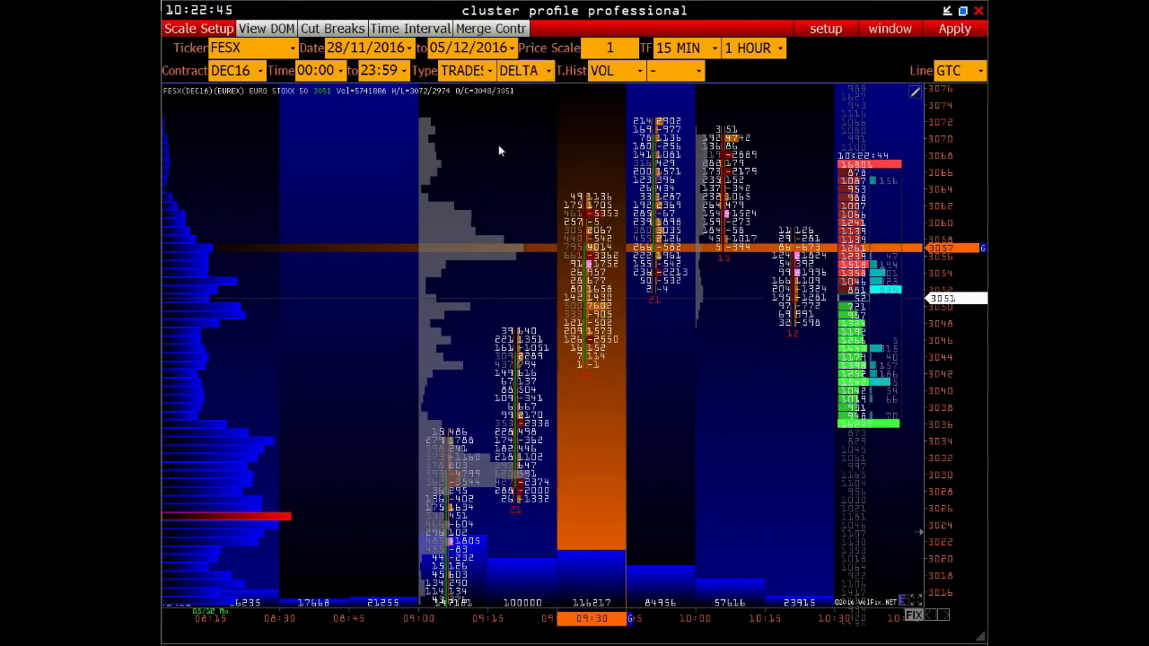
pyautogui.rightClick(500, 146)
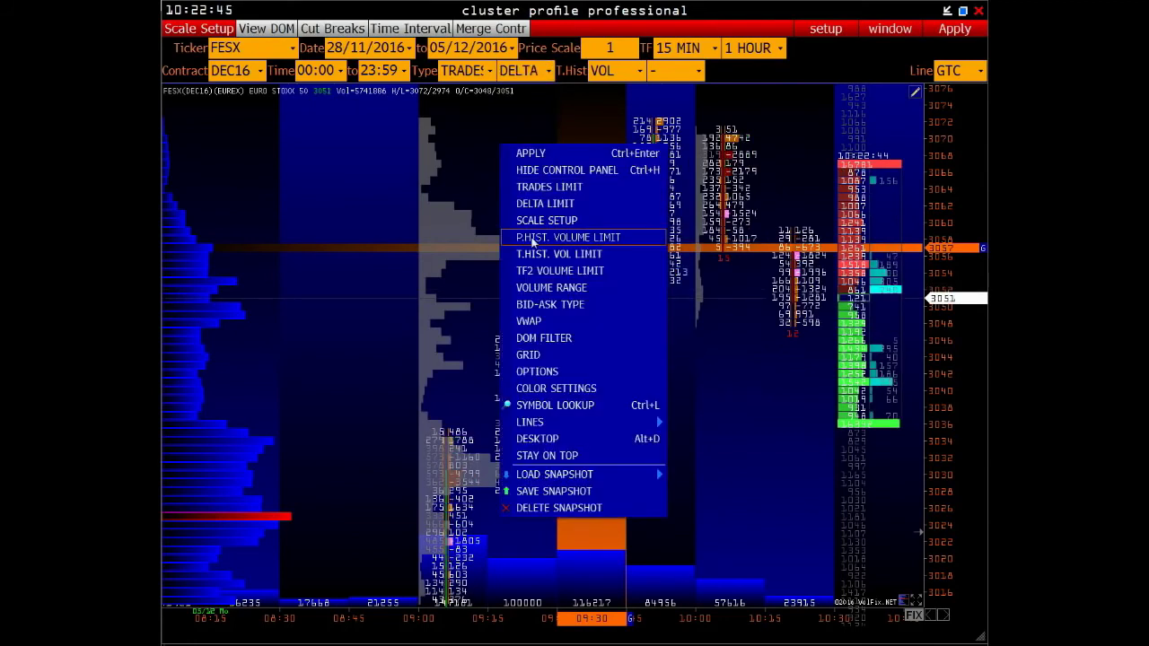
pyautogui.click(549, 74)
pyautogui.click(520, 109)
pyautogui.rightClick(496, 155)
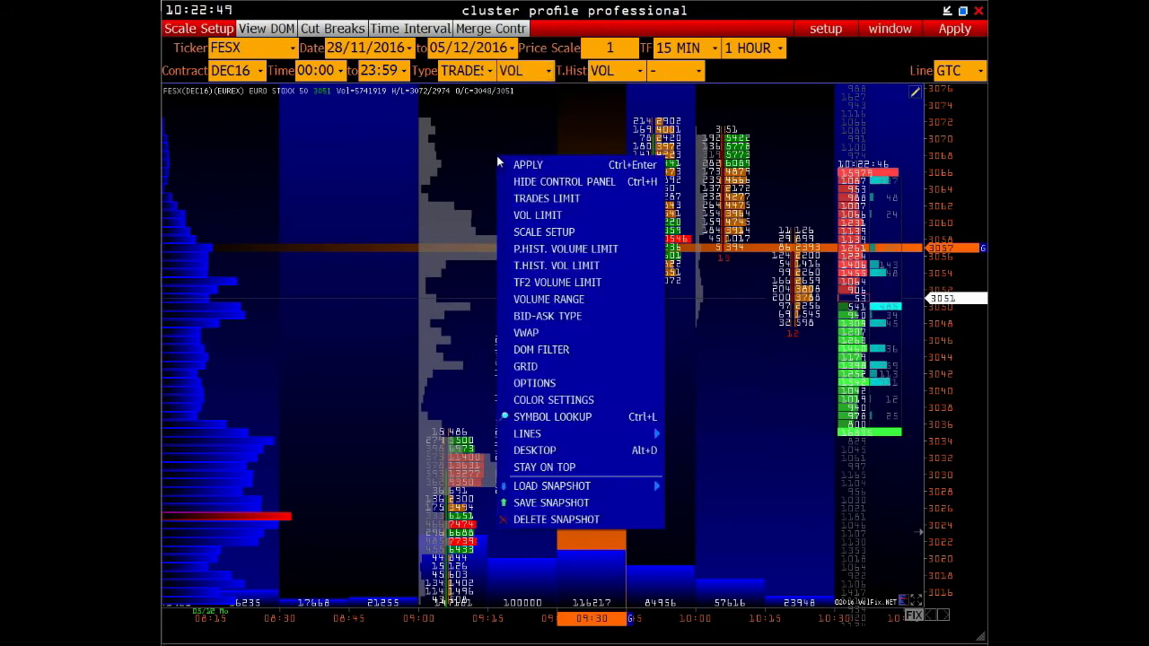
pyautogui.click(533, 218)
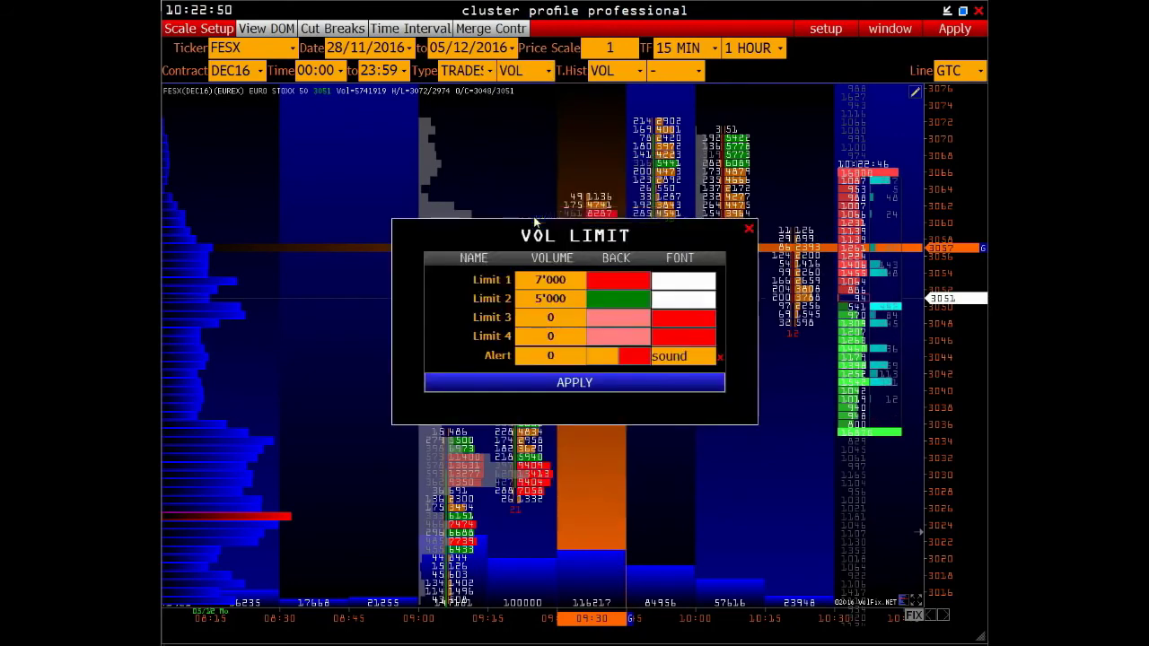
pyautogui.click(748, 229)
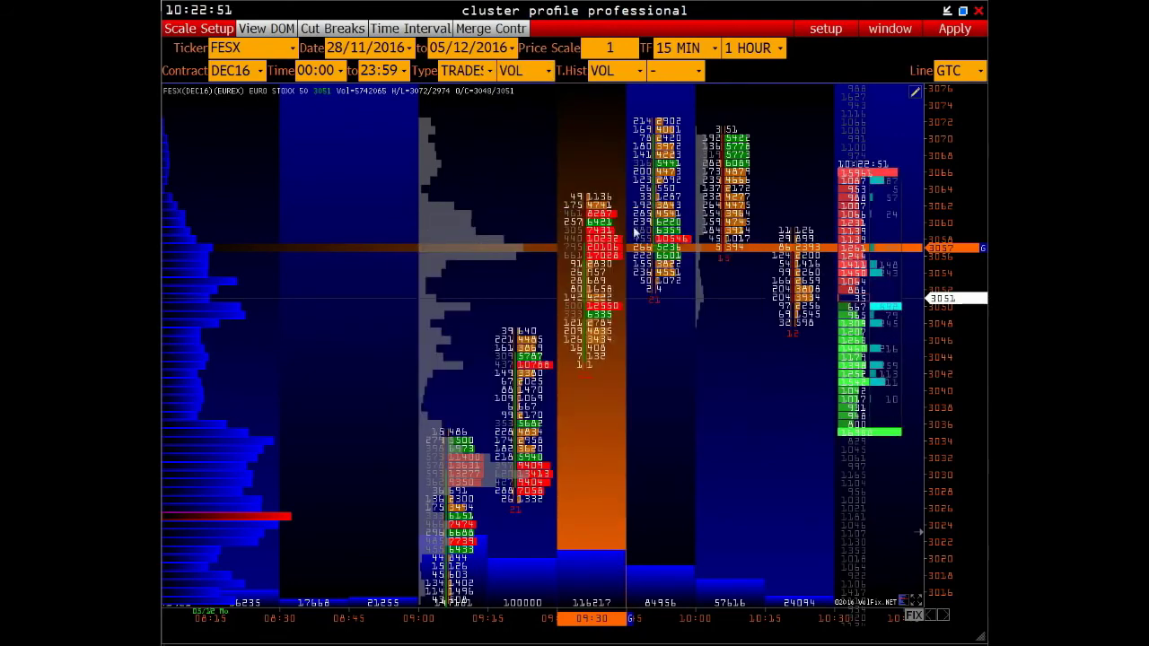
# Set the price histogram's volume Limit 1 to 150'000 in red and Limit 2 to 120'000 in green, and apply.
pyautogui.doubleClick(544, 152)
pyautogui.click(688, 262)
pyautogui.doubleClick(521, 231)
pyautogui.click(635, 293)
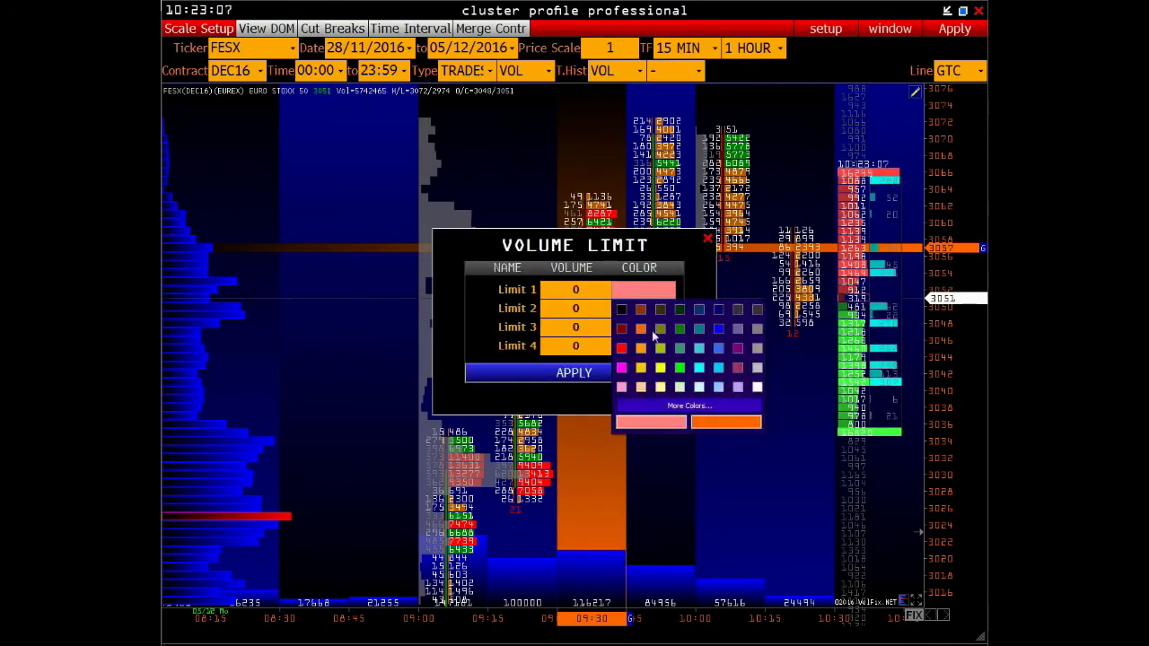
pyautogui.click(662, 345)
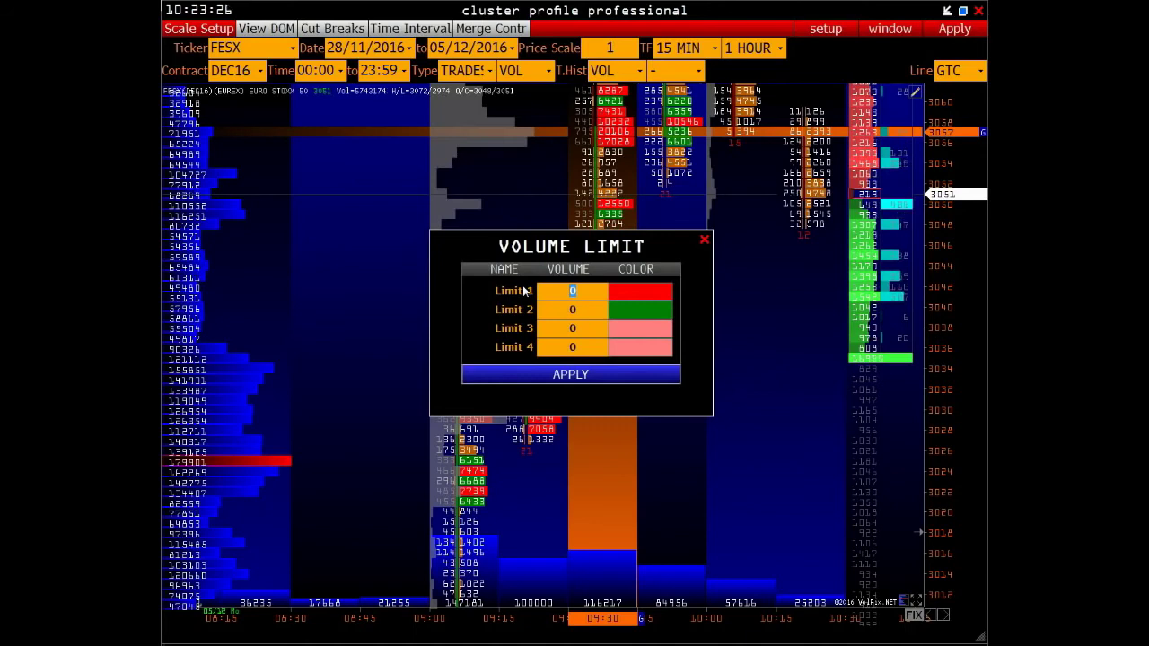
pyautogui.write('150000')
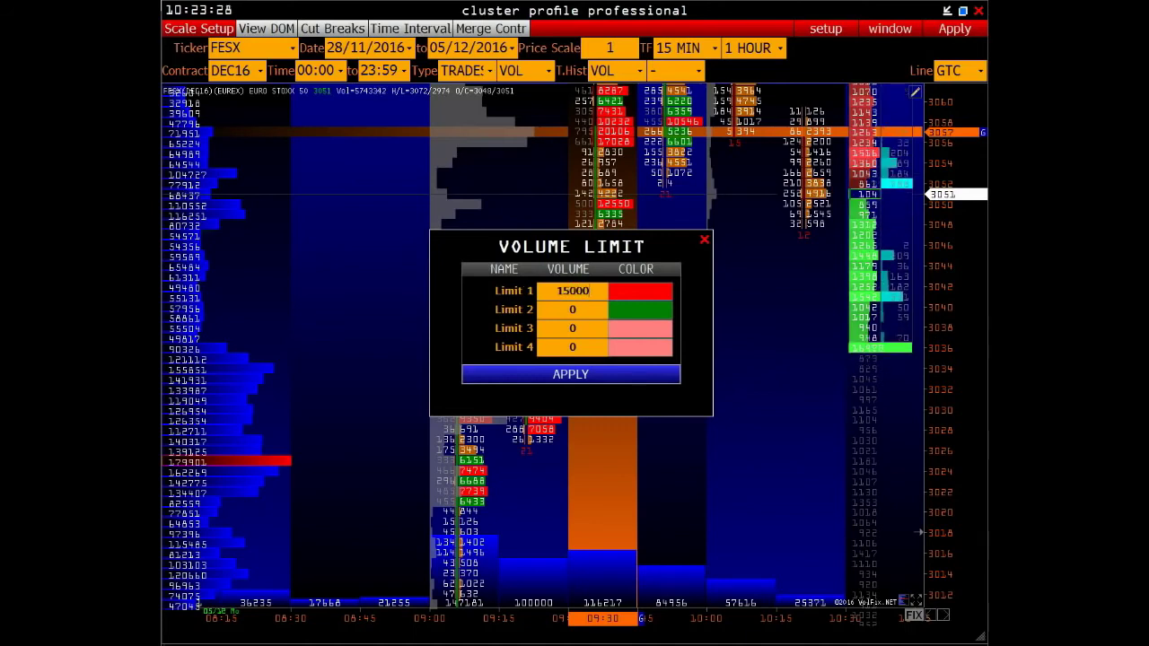
pyautogui.click(599, 310)
pyautogui.write('12')
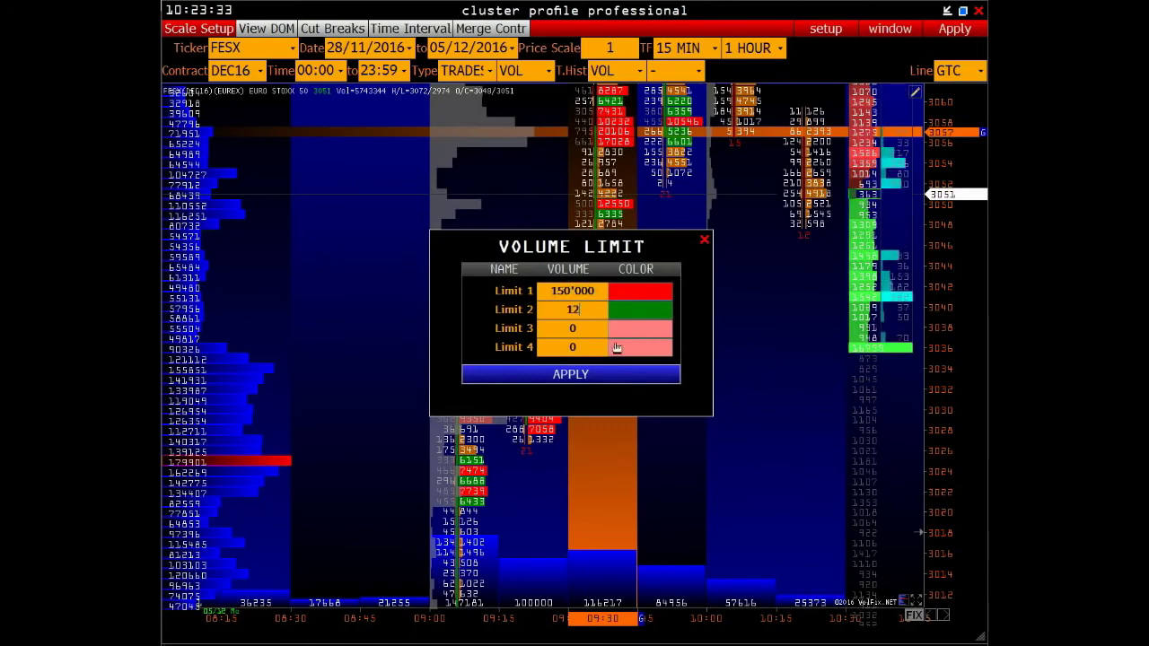
pyautogui.write('0000')
pyautogui.click(566, 373)
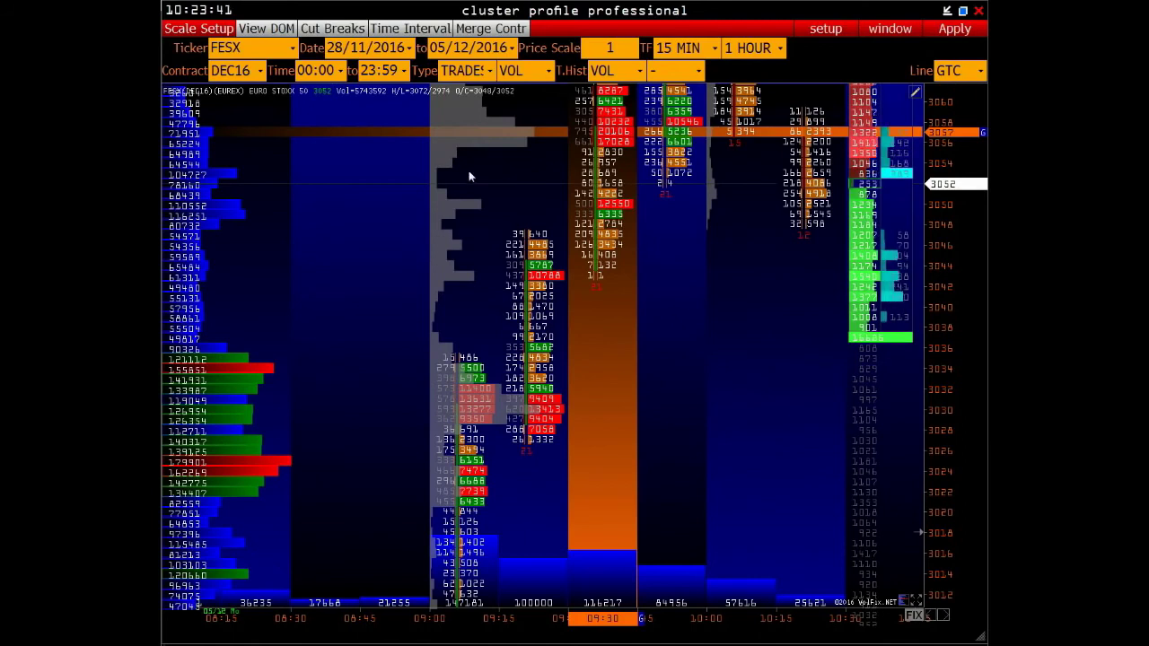
# Set the time histogram's Vol Limit 1 to 100'000 in red and Limit 2 to 70000 in green, and apply.
pyautogui.rightClick(519, 181)
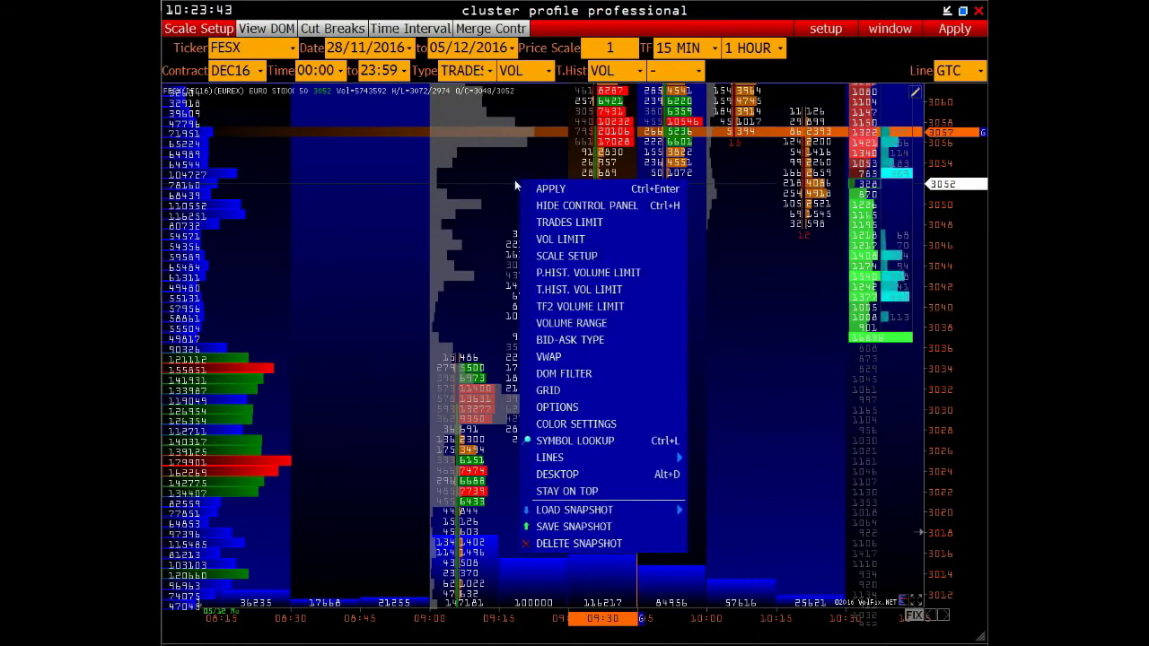
pyautogui.click(604, 293)
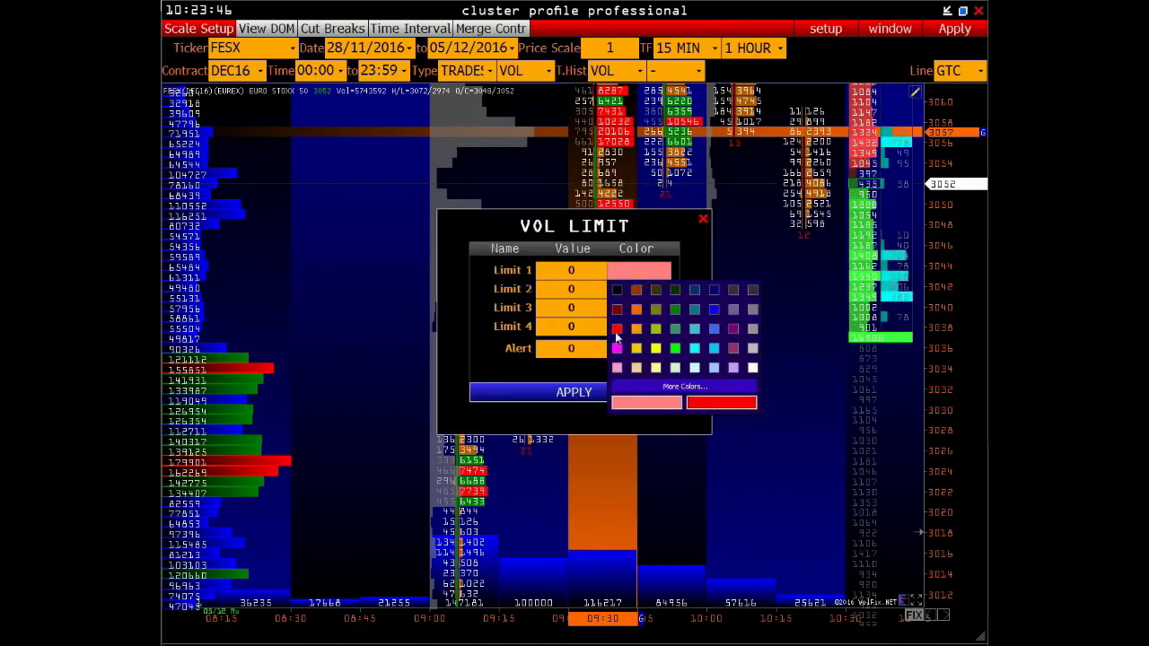
pyautogui.click(571, 270)
pyautogui.write("100'000")
pyautogui.press('Tab')
pyautogui.write('70000')
pyautogui.click(569, 393)
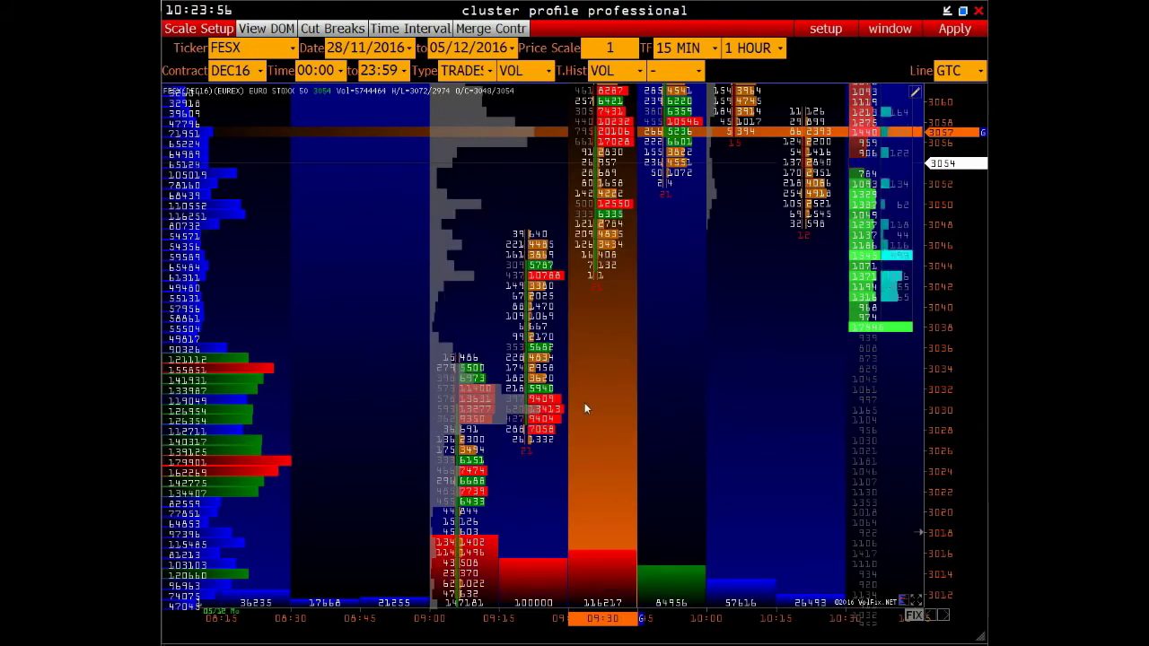
# Reset the price histogram's volume Limit 1 and Limit 2 to 0 and apply.
pyautogui.rightClick(529, 185)
pyautogui.click(590, 274)
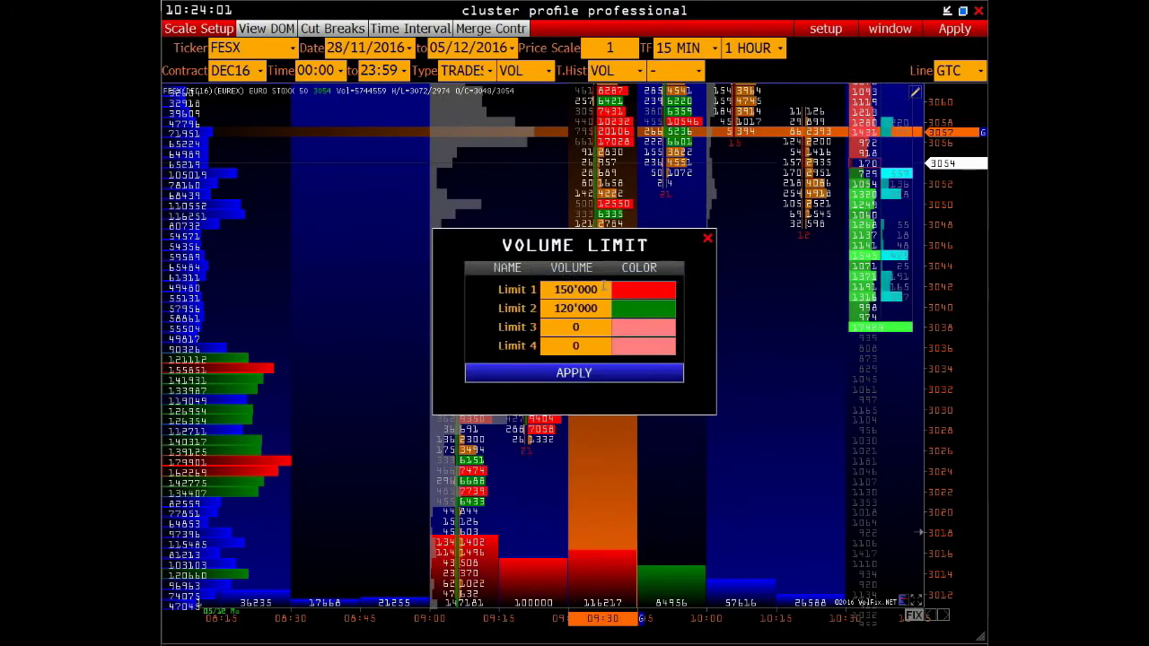
pyautogui.write('0')
pyautogui.press('Tab')
pyautogui.write('0')
pyautogui.click(608, 373)
# Set the TF2 Volume Limit 1 to 20'000 in red and Limit 2 to 15'000 in green, and apply.
pyautogui.rightClick(619, 267)
pyautogui.click(574, 307)
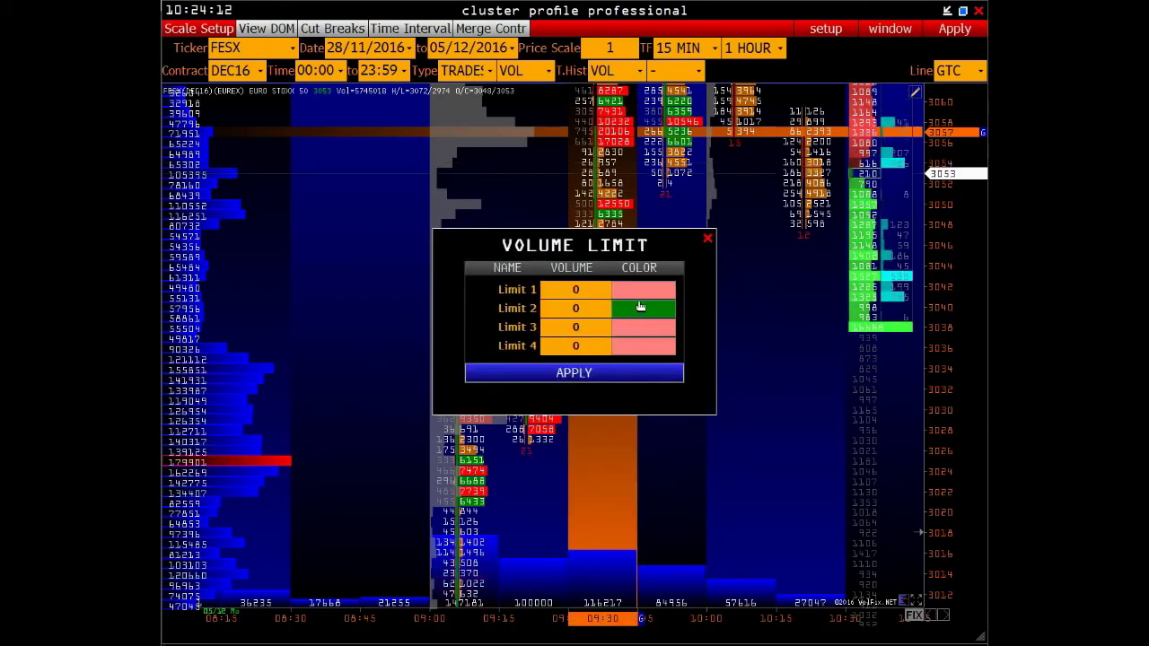
pyautogui.click(643, 289)
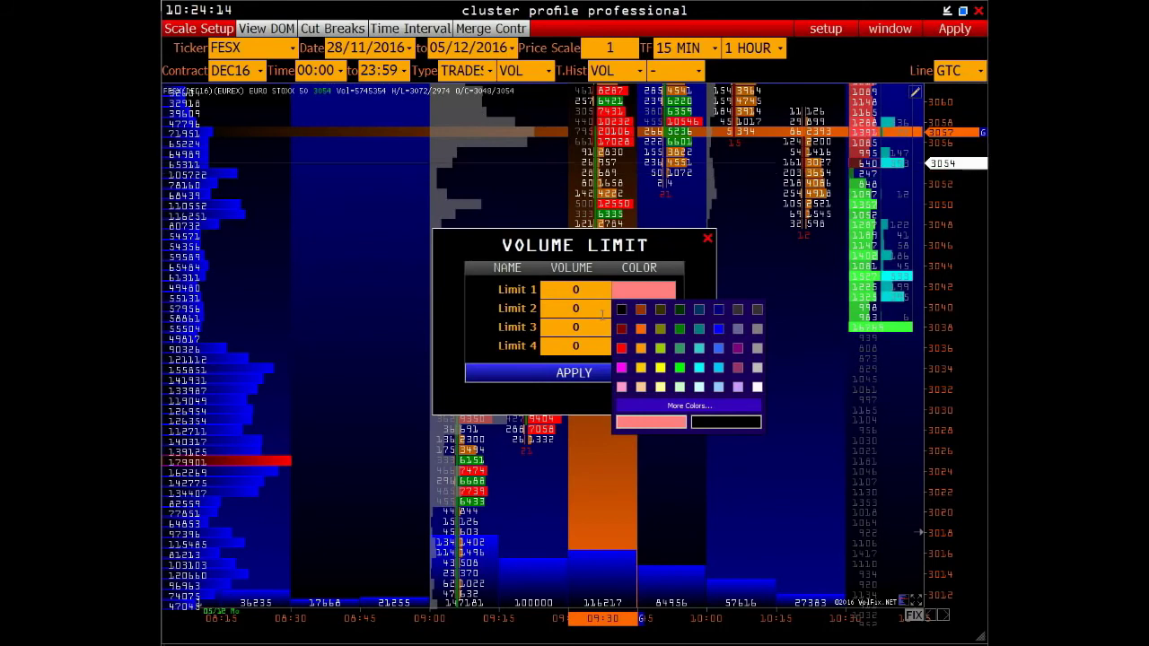
pyautogui.click(621, 348)
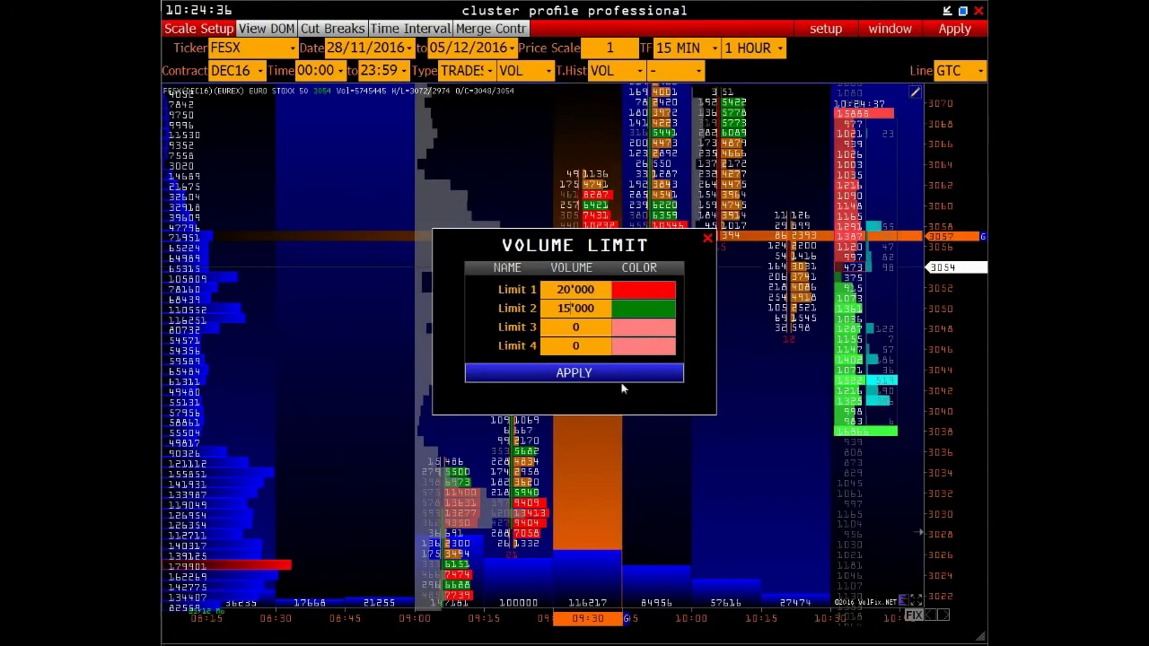
pyautogui.click(619, 375)
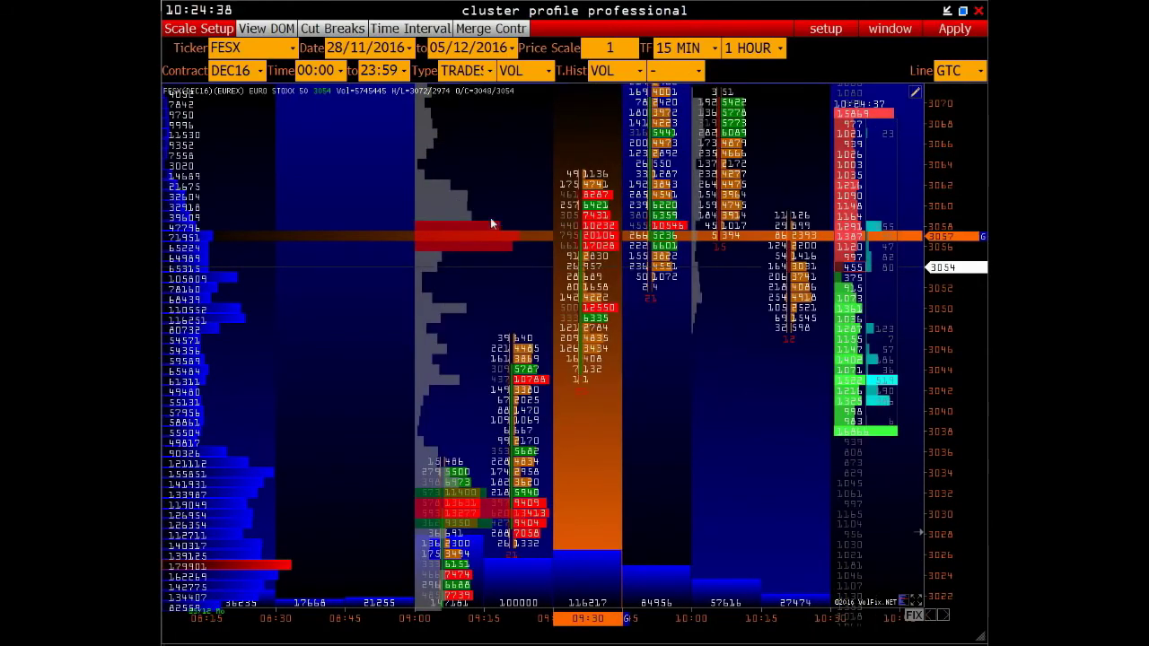
# Set both Volume values in the Volume Range settings to 0 and apply.
pyautogui.rightClick(505, 193)
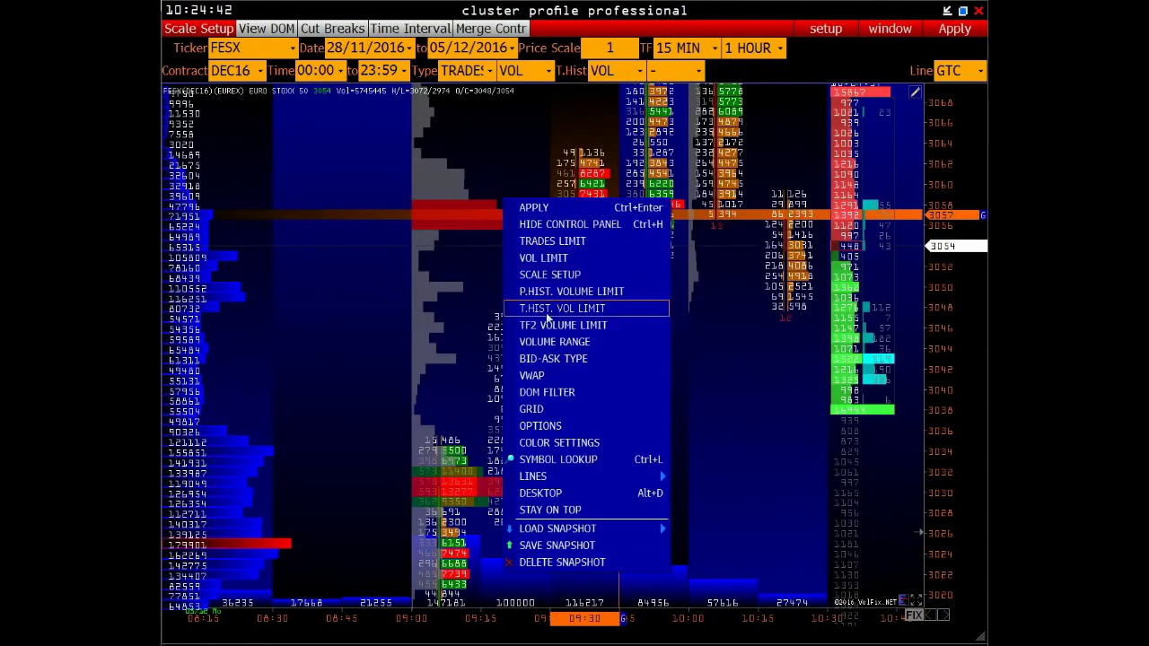
pyautogui.click(554, 328)
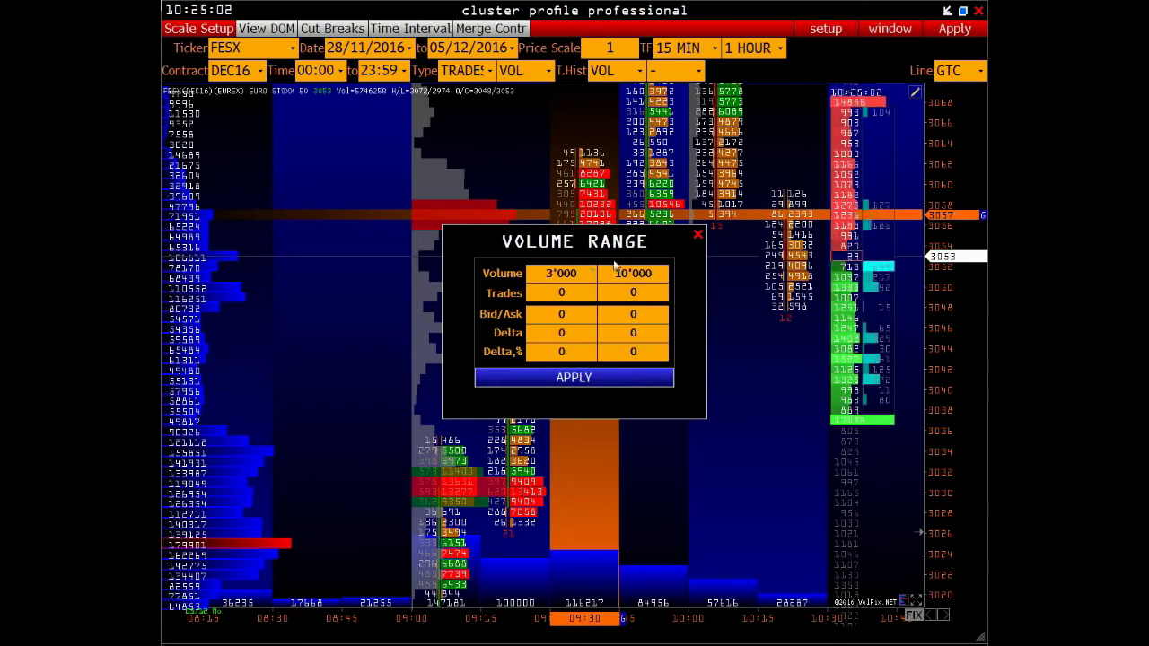
pyautogui.moveTo(613, 241); pyautogui.dragTo(616, 342)
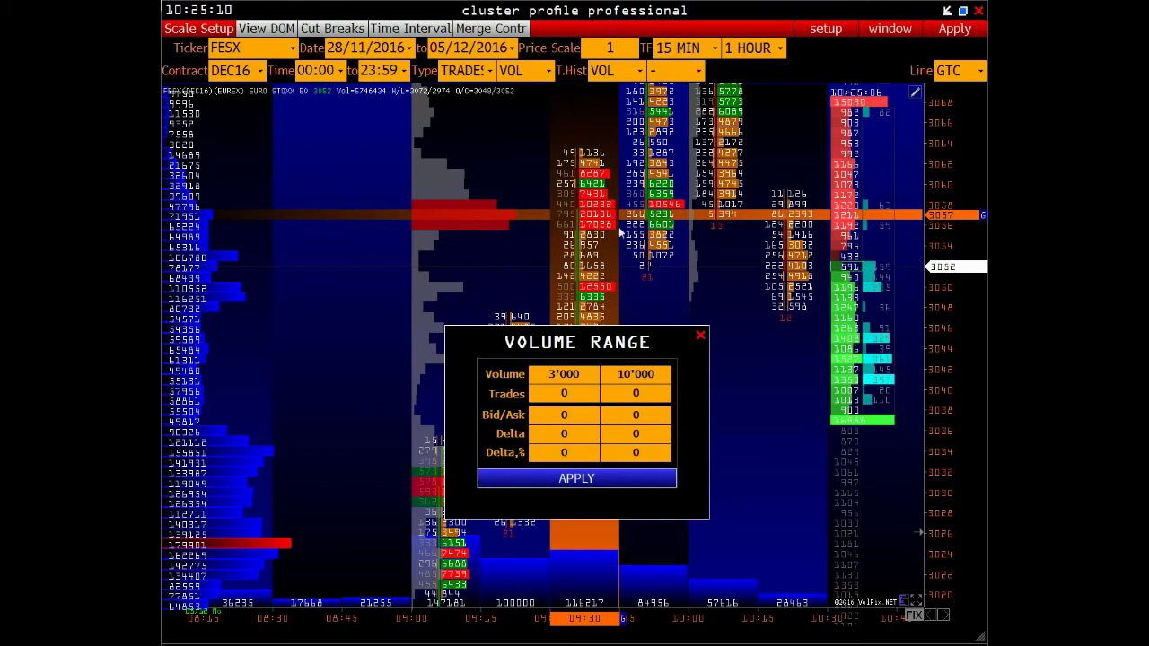
pyautogui.click(565, 374)
pyautogui.write('0')
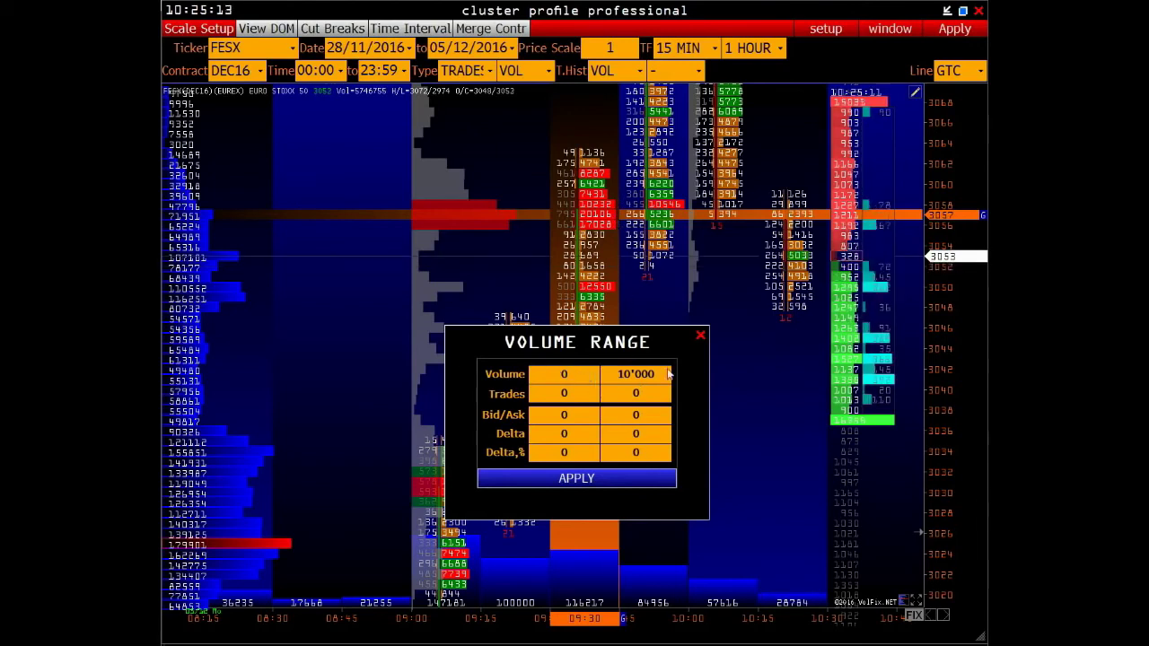
pyautogui.write('0')
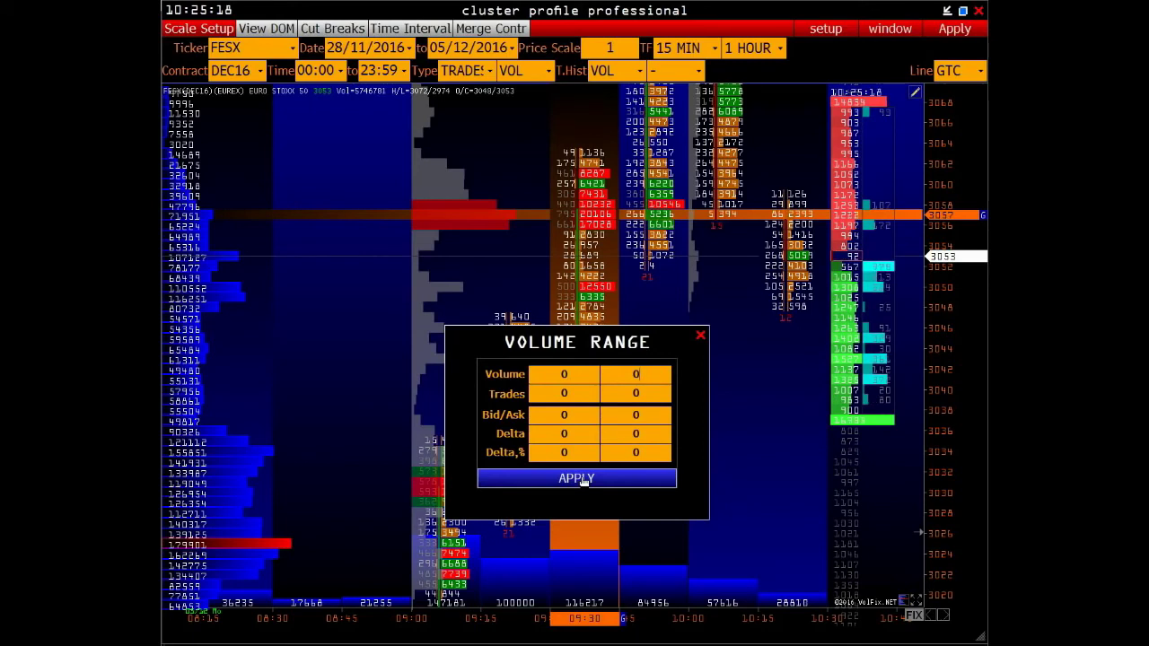
pyautogui.click(579, 478)
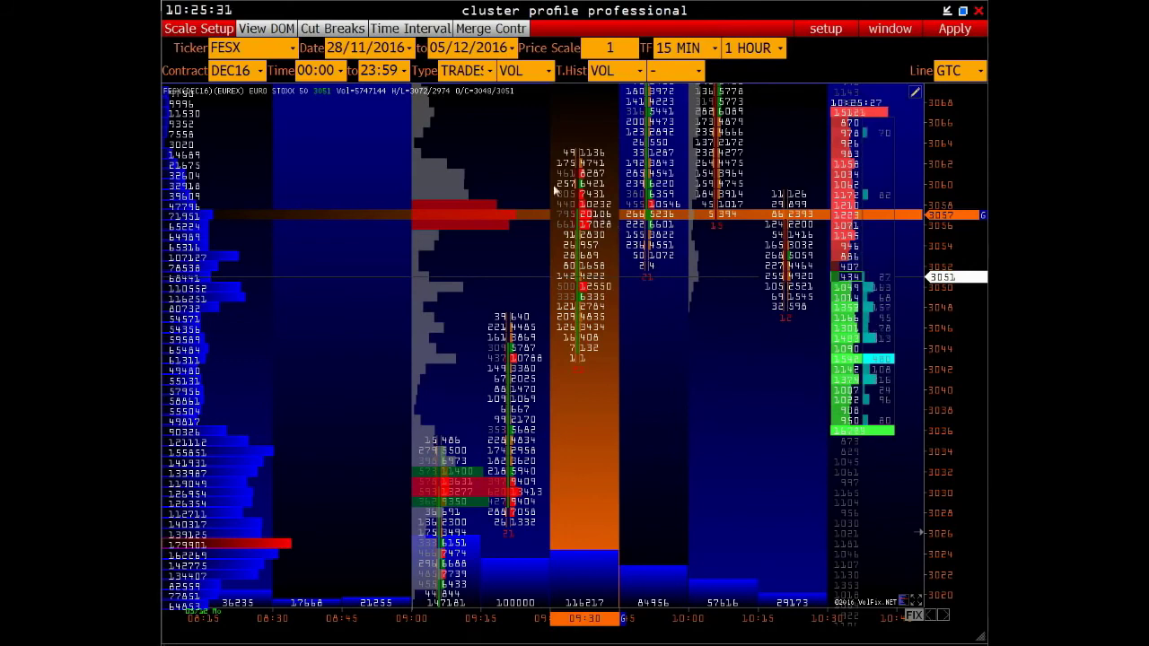
# Set the Volume Range's Volume values to 3'000 and 15'000 and apply.
pyautogui.rightClick(529, 174)
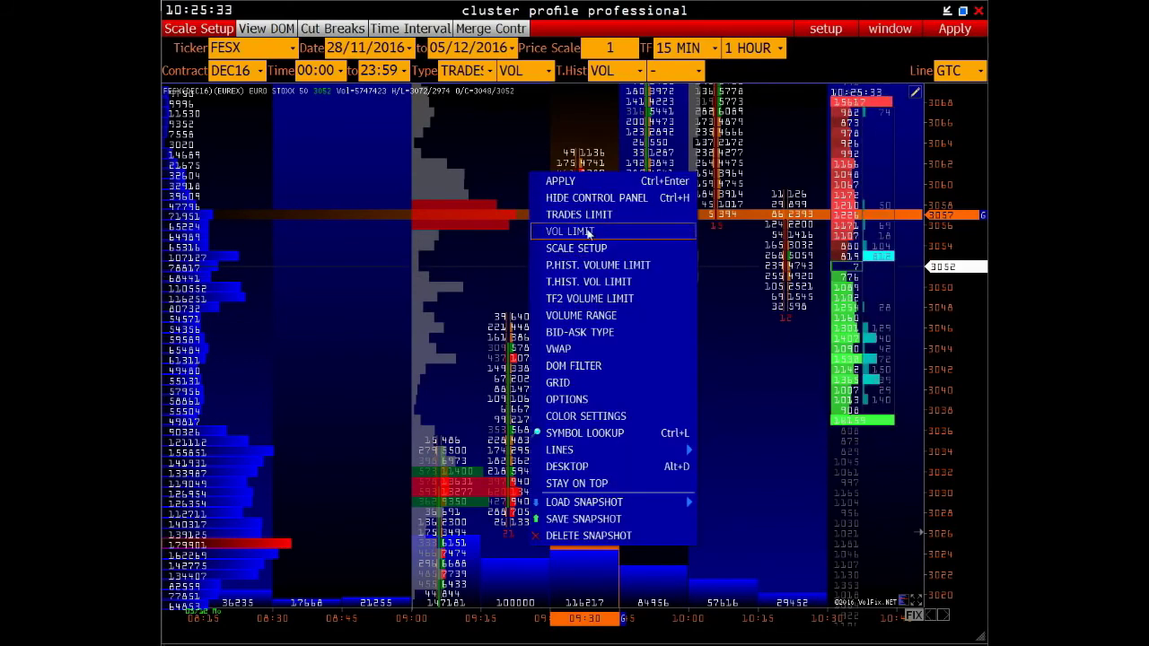
pyautogui.click(585, 317)
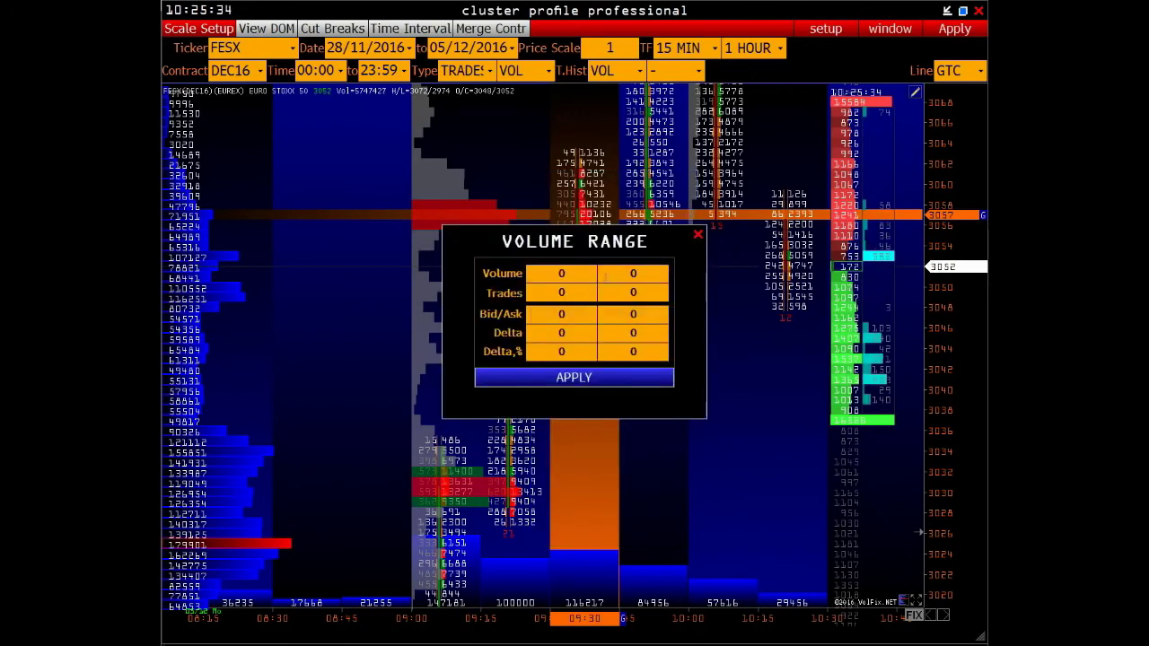
pyautogui.click(581, 270)
pyautogui.write('3600')
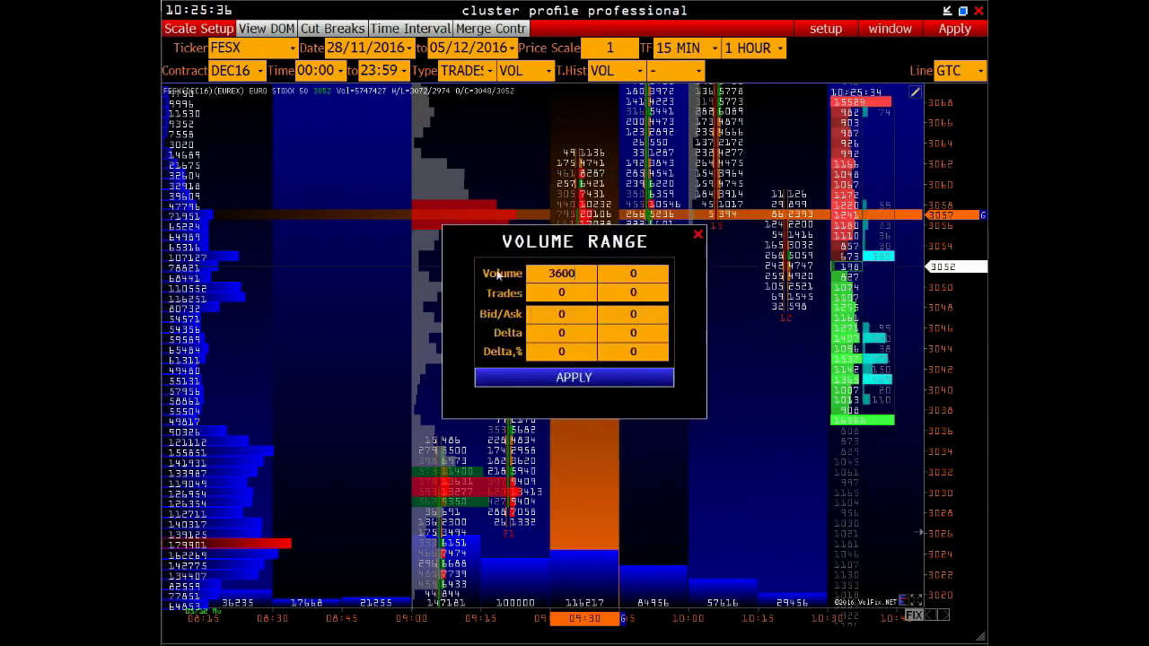
pyautogui.press('BackSpace')
pyautogui.press('BackSpace')
pyautogui.press('BackSpace')
pyautogui.write('000')
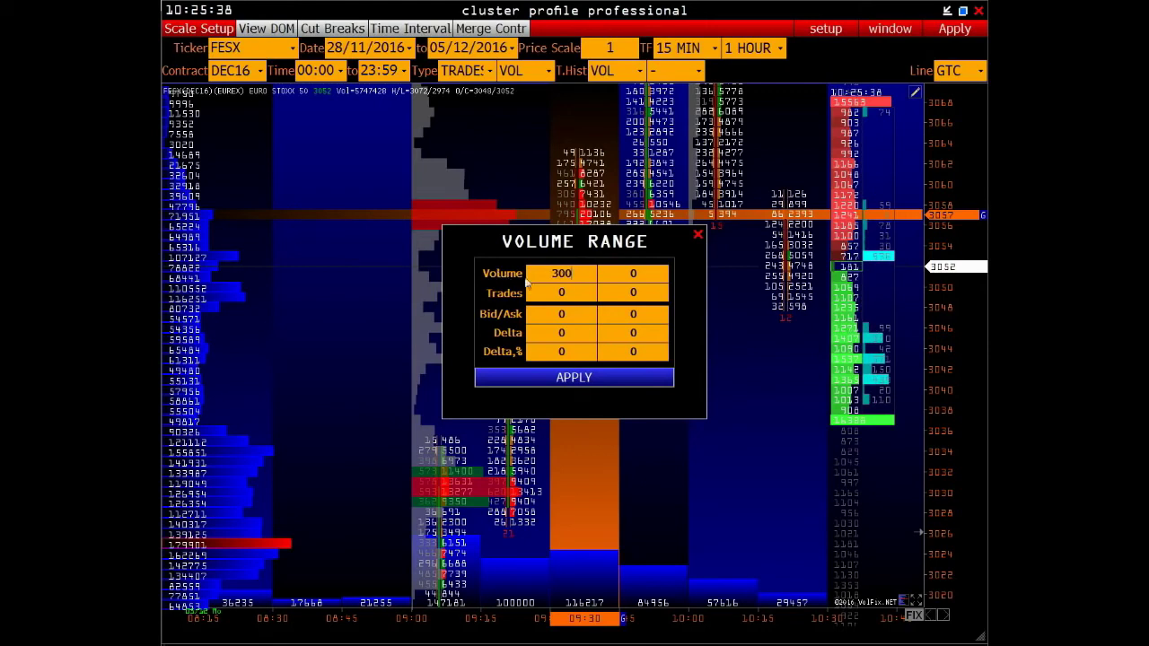
pyautogui.press('Tab')
pyautogui.write('15000')
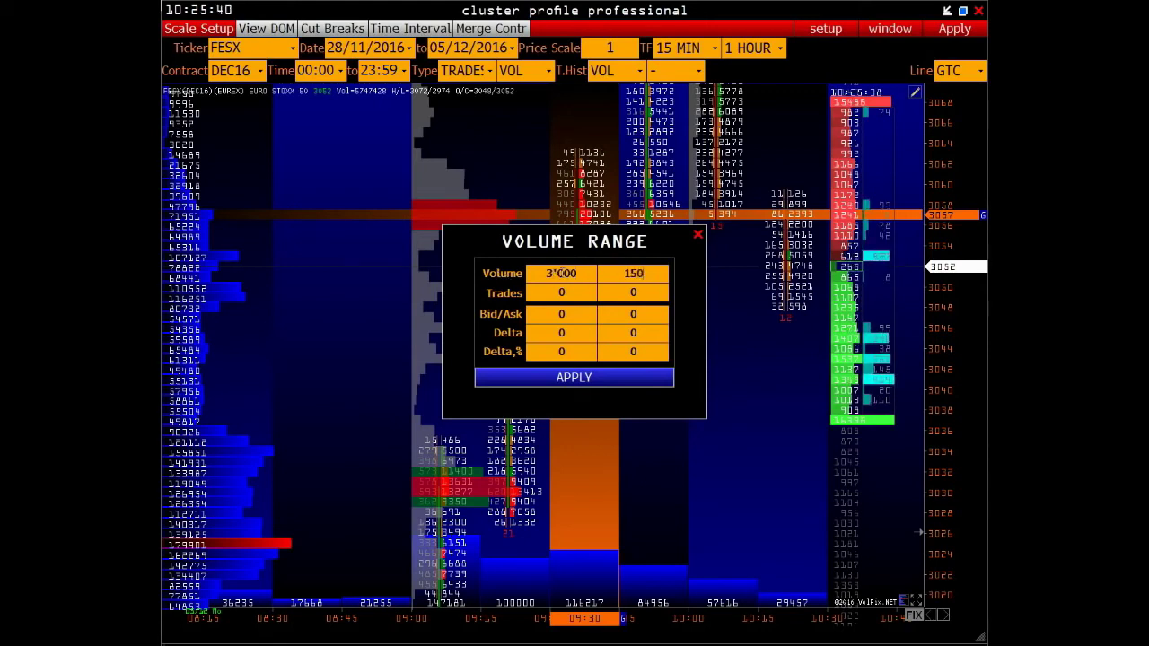
pyautogui.click(550, 378)
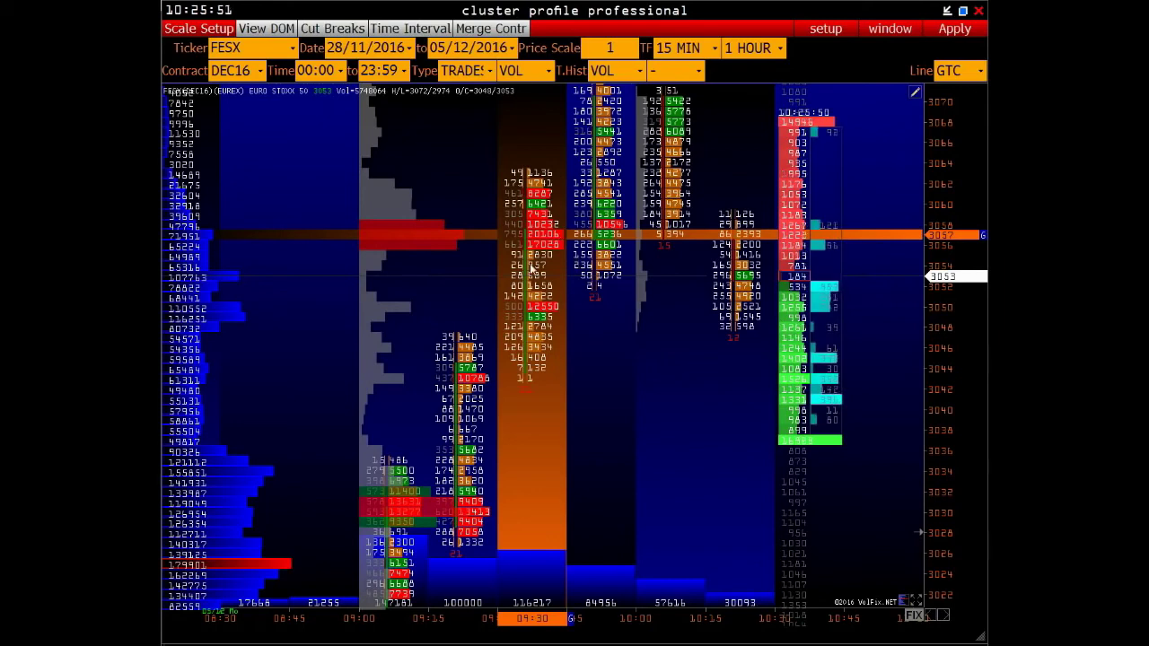
# Set the Volume Range's Trades values to 100 and 500 and apply.
pyautogui.rightClick(482, 163)
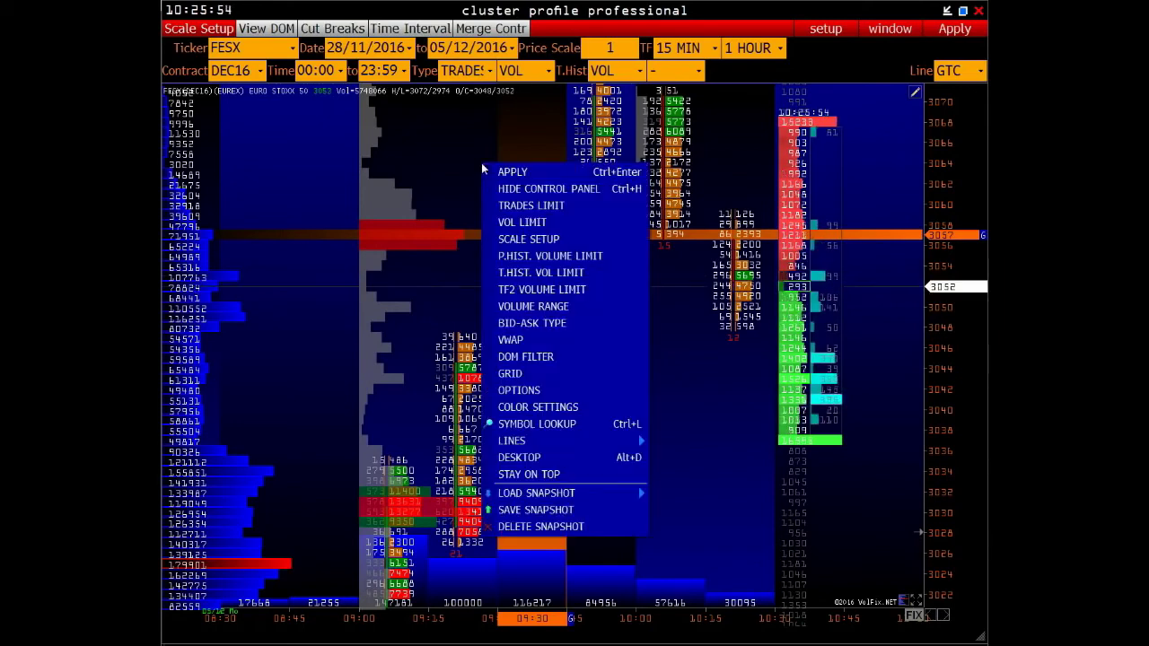
pyautogui.click(526, 307)
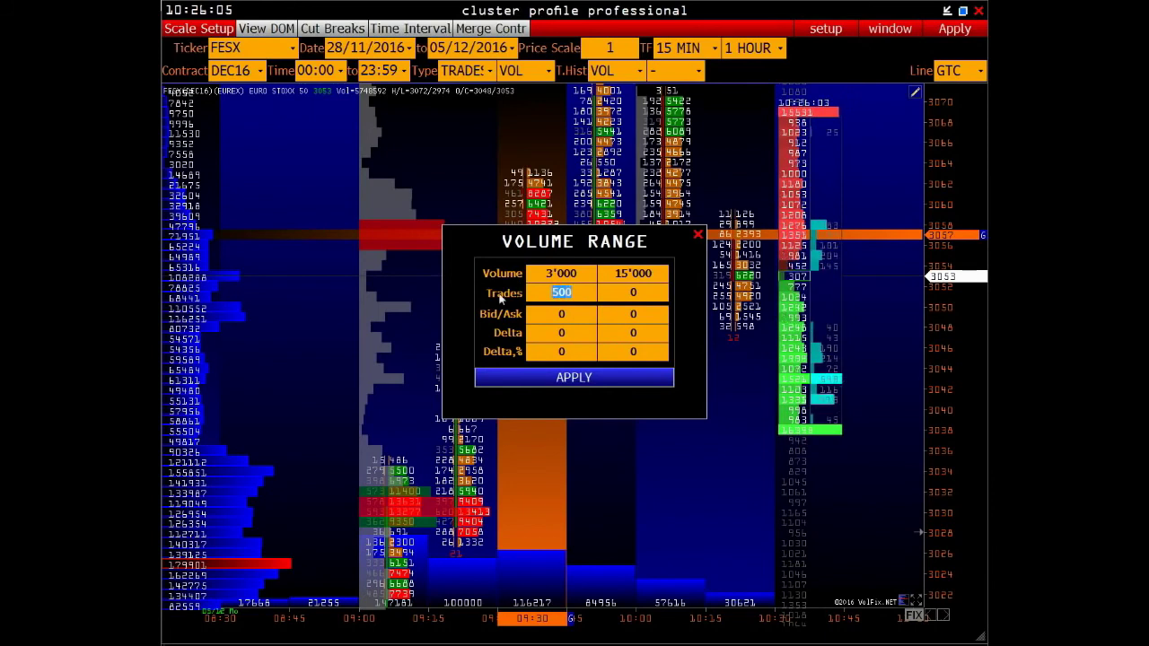
pyautogui.write('100')
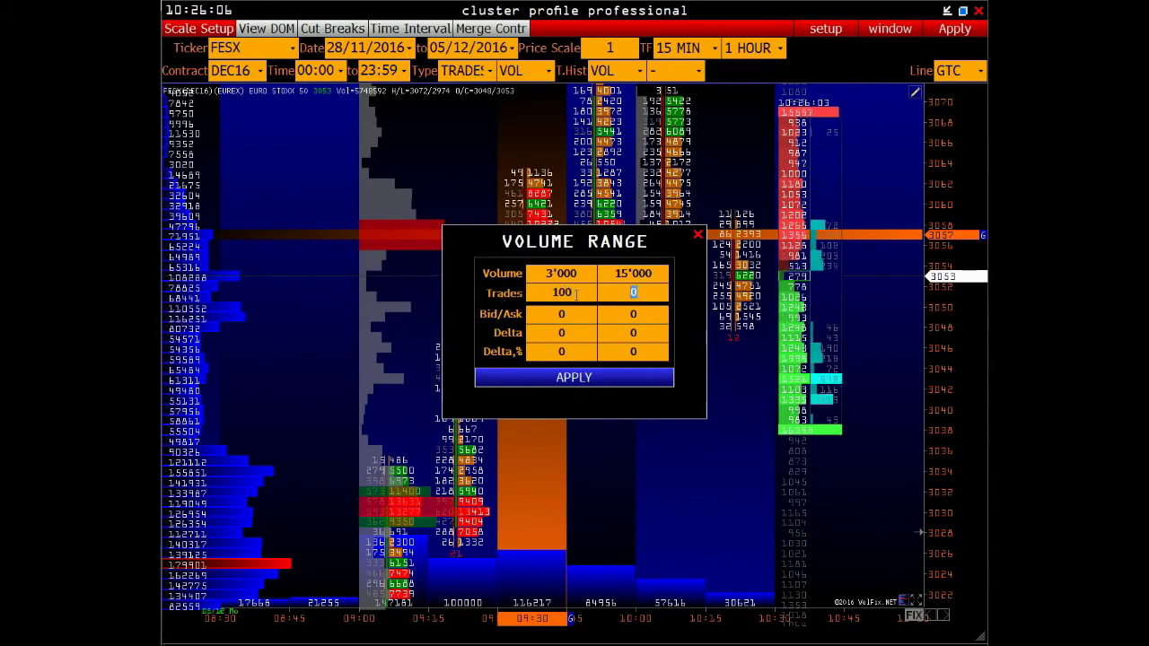
pyautogui.write('500')
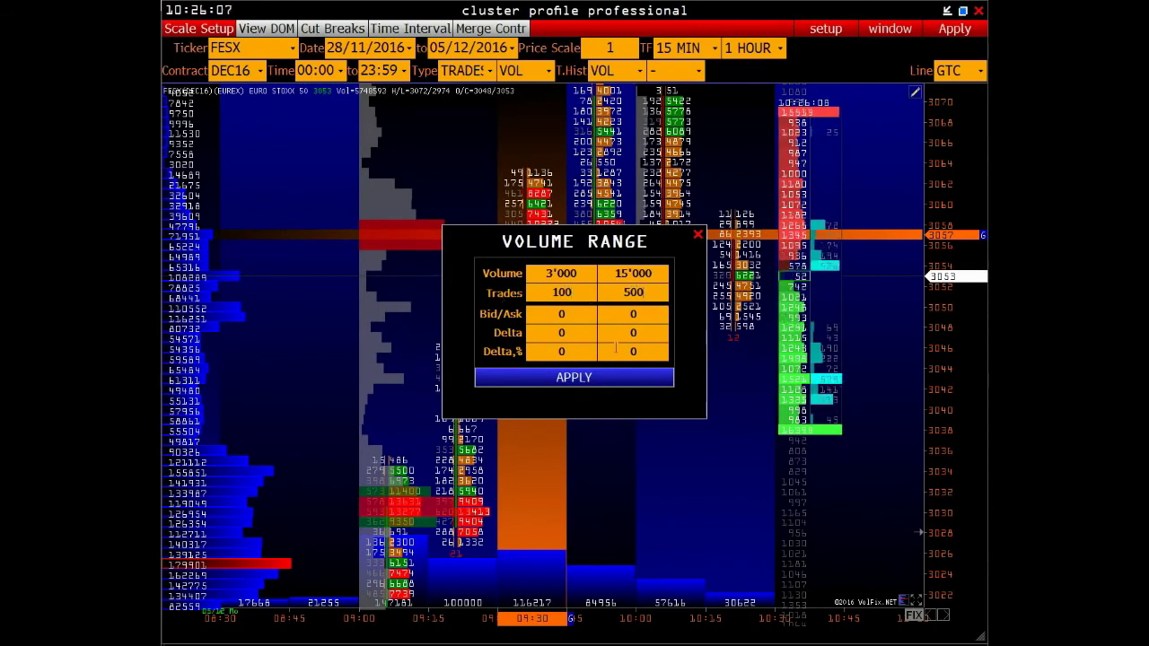
pyautogui.click(552, 381)
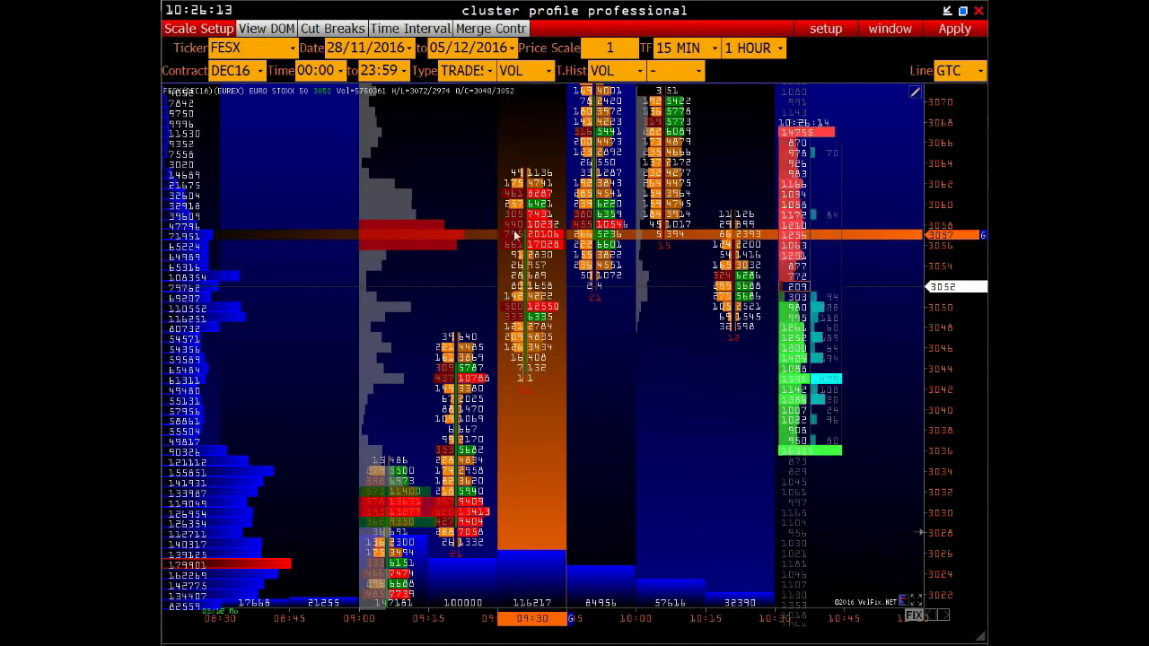
# View the Side By options in the Bid-Ask Type settings, keep Tick Direct, and close the settings.
pyautogui.rightClick(512, 137)
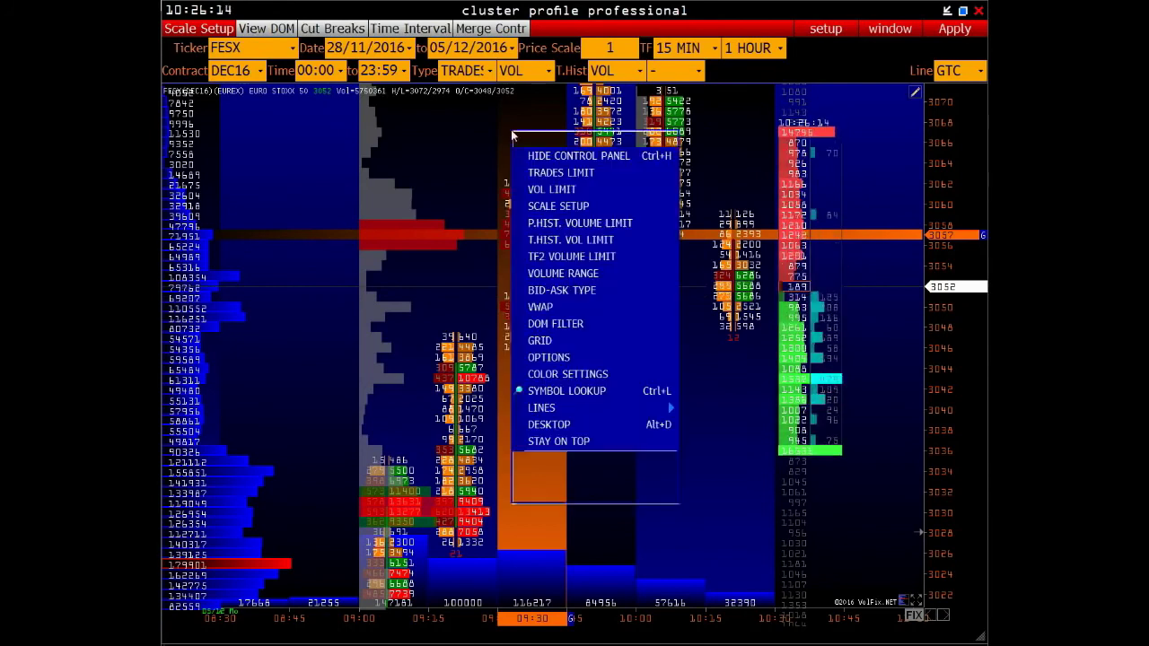
pyautogui.click(566, 294)
pyautogui.click(640, 311)
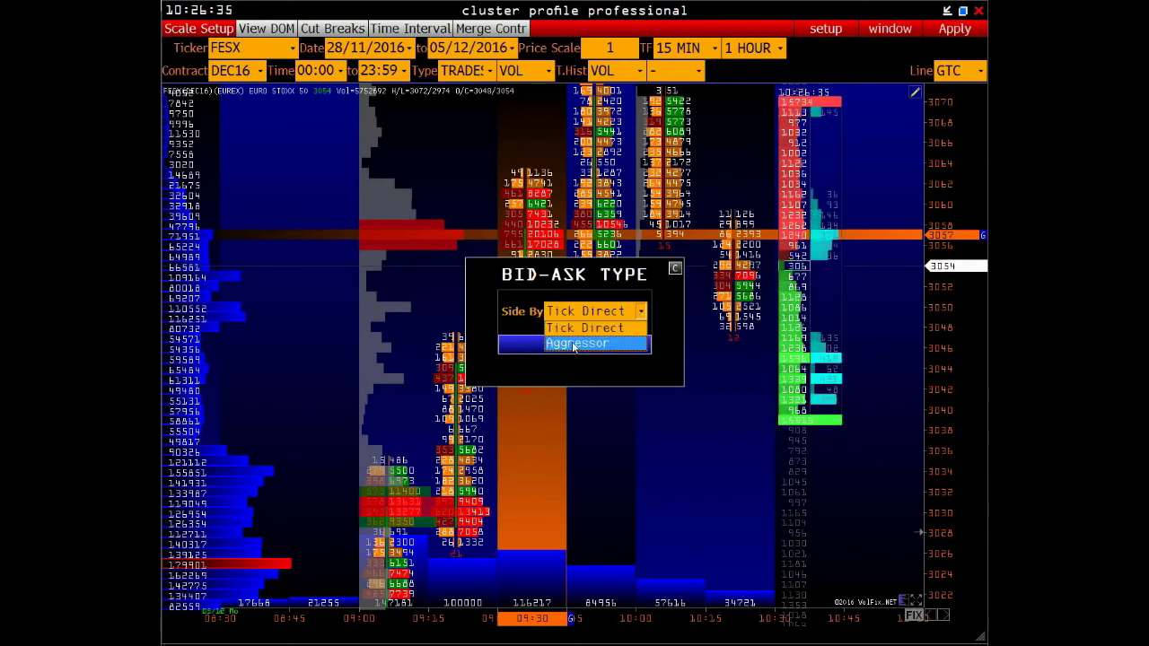
pyautogui.click(514, 320)
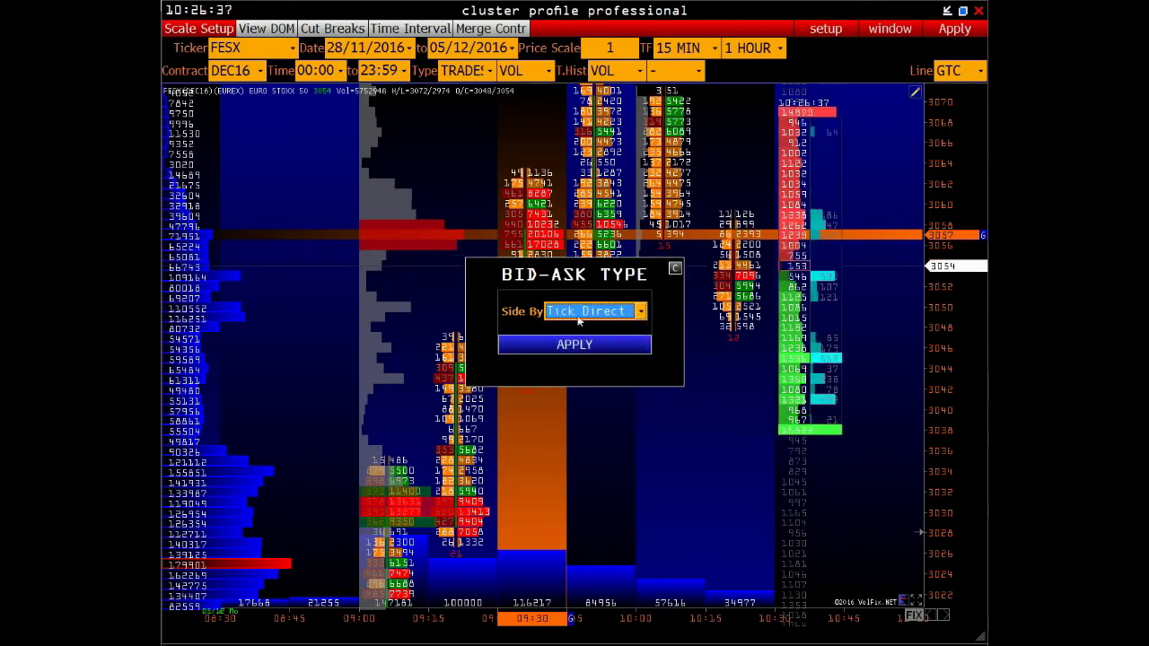
pyautogui.click(640, 312)
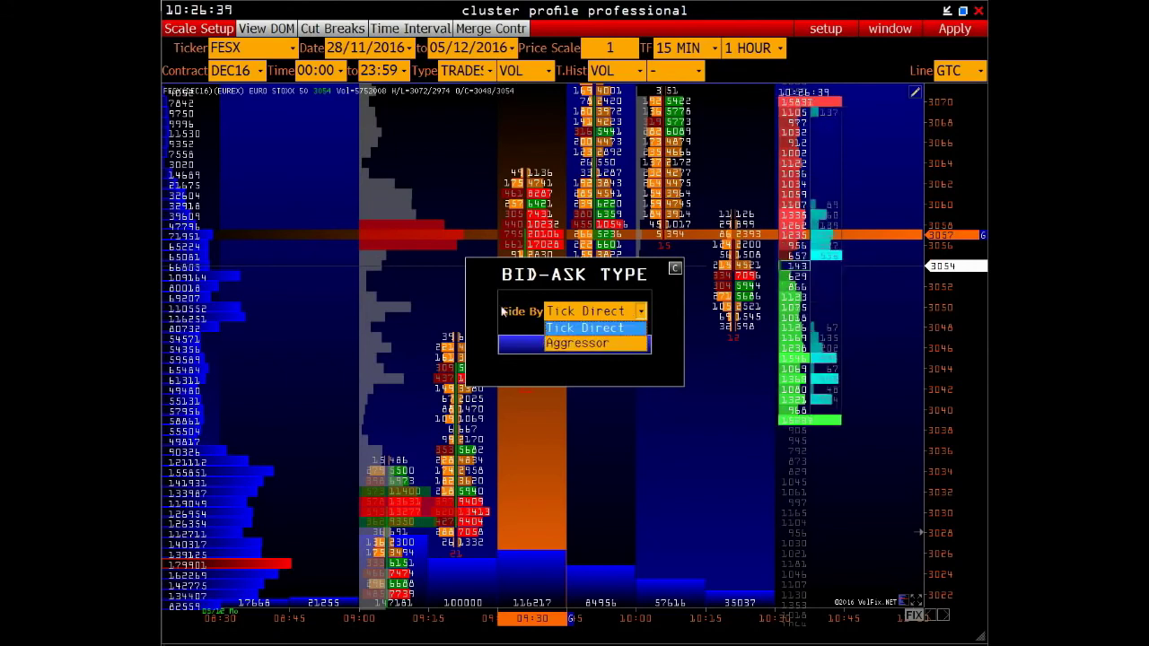
pyautogui.click(510, 333)
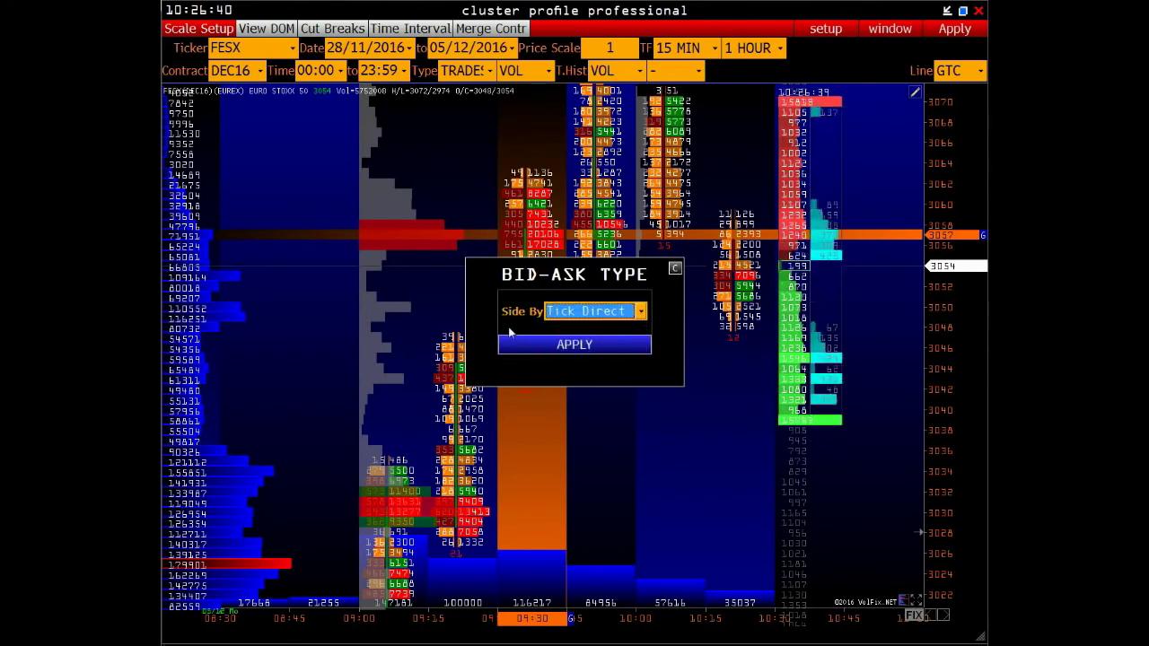
pyautogui.click(675, 267)
# Switch the VWAP State to ON, view its time frame, line and deviation settings, and close them without applying.
pyautogui.rightClick(569, 226)
pyautogui.click(598, 403)
pyautogui.click(603, 214)
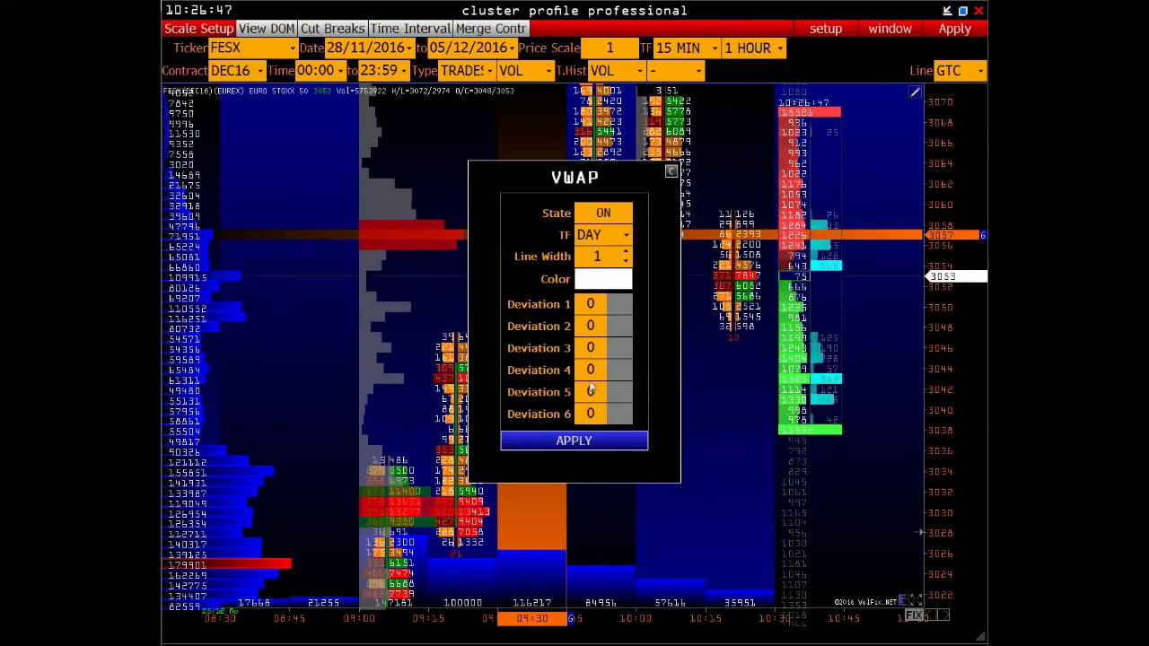
pyautogui.click(672, 172)
# View the Ask Less, Bid Less and Delta Less settings of the DOM Filter and close it.
pyautogui.rightClick(484, 226)
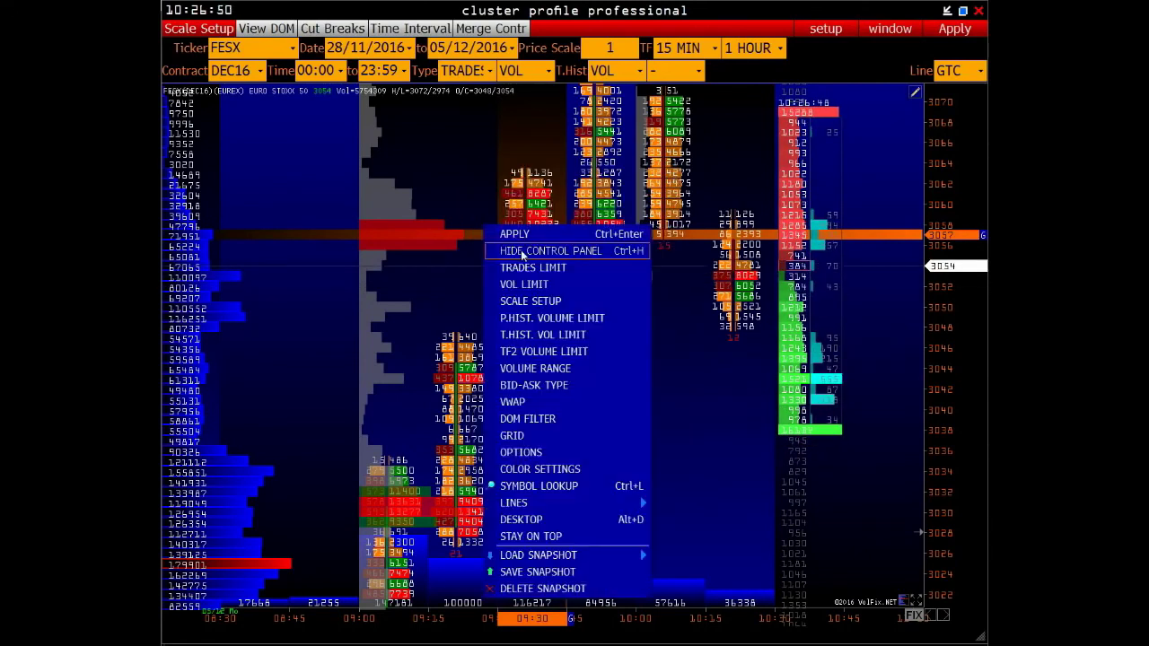
pyautogui.click(528, 418)
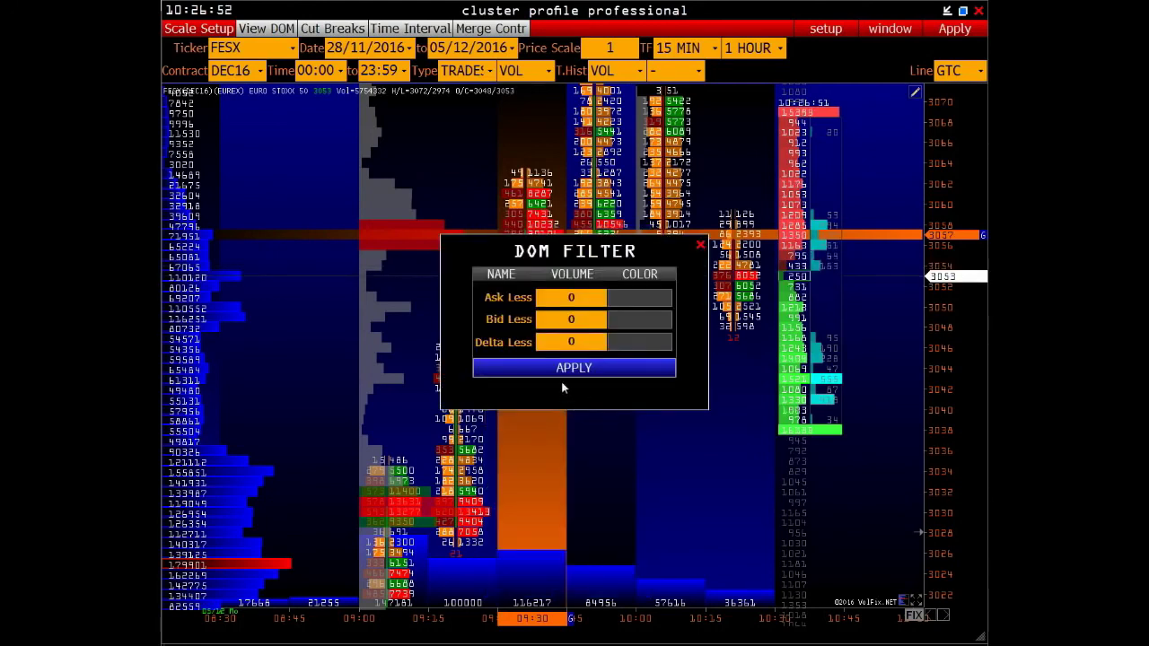
pyautogui.click(700, 244)
# Turn on Time Scale 2 in the Grid settings and apply.
pyautogui.rightClick(573, 194)
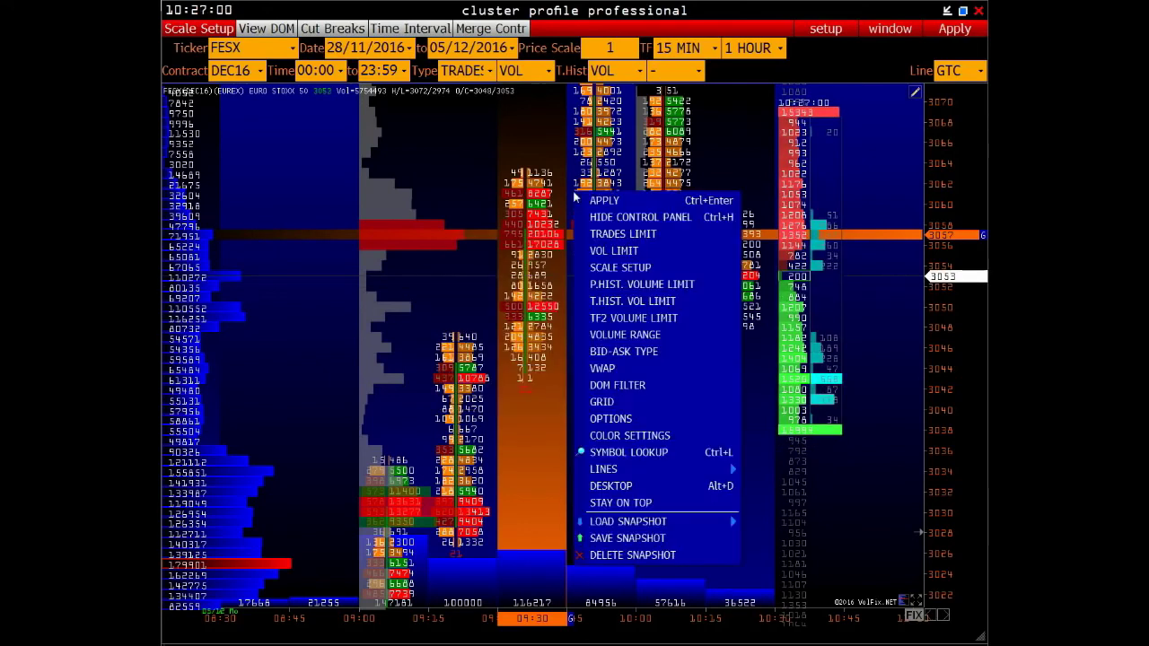
pyautogui.click(616, 403)
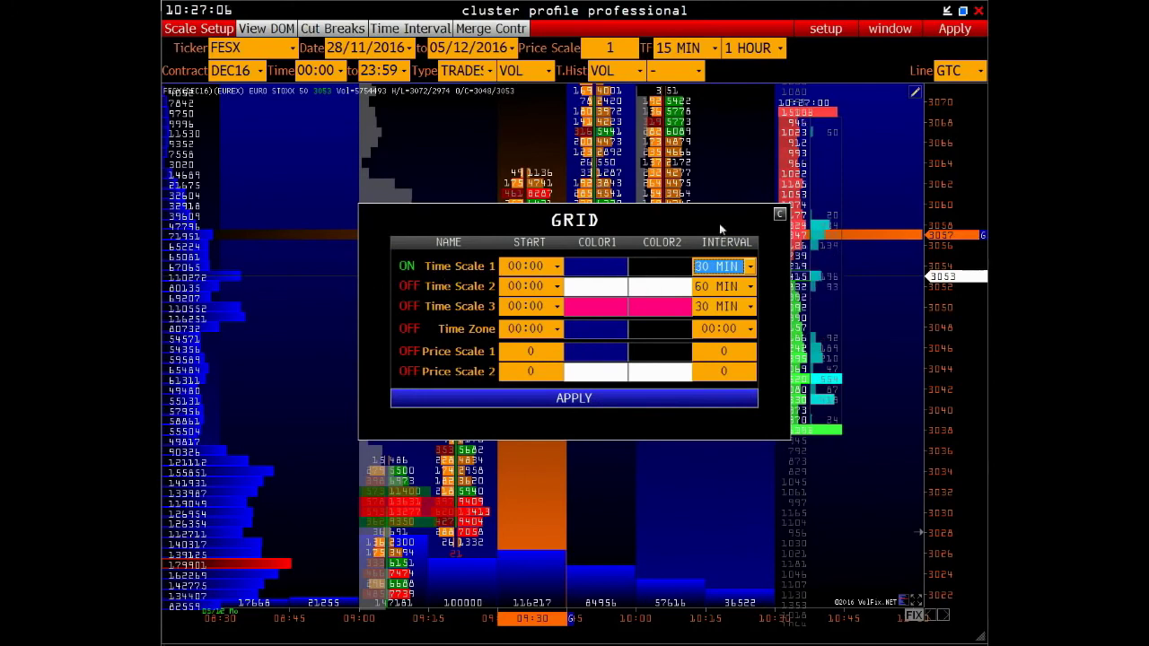
pyautogui.moveTo(599, 222); pyautogui.dragTo(575, 218)
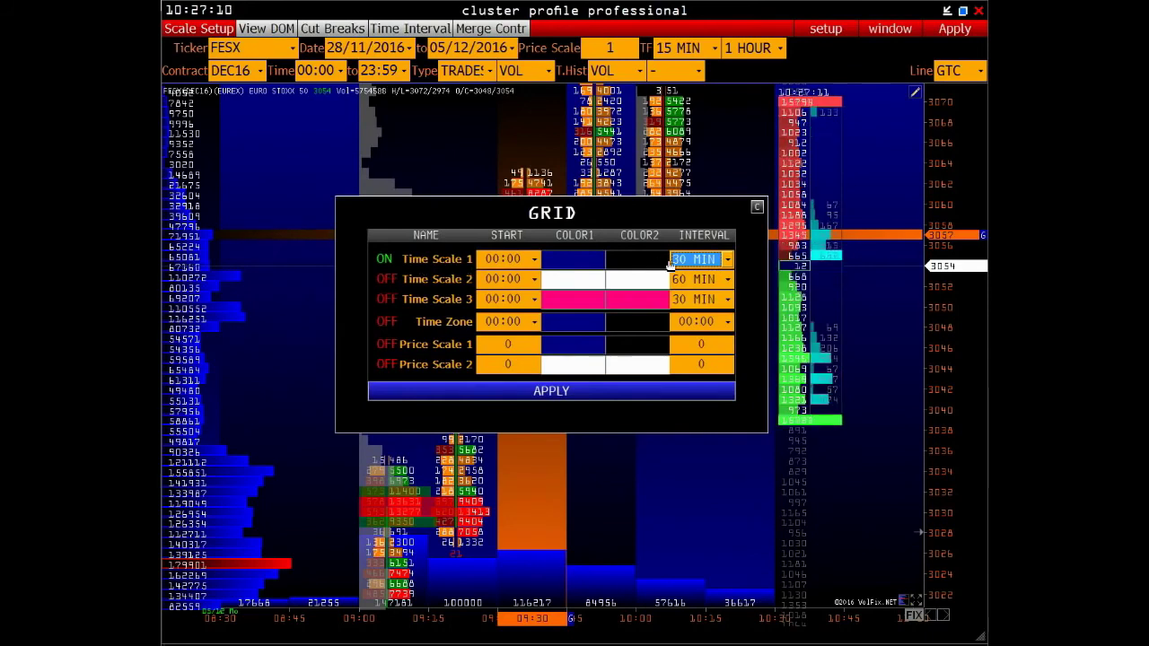
pyautogui.click(386, 278)
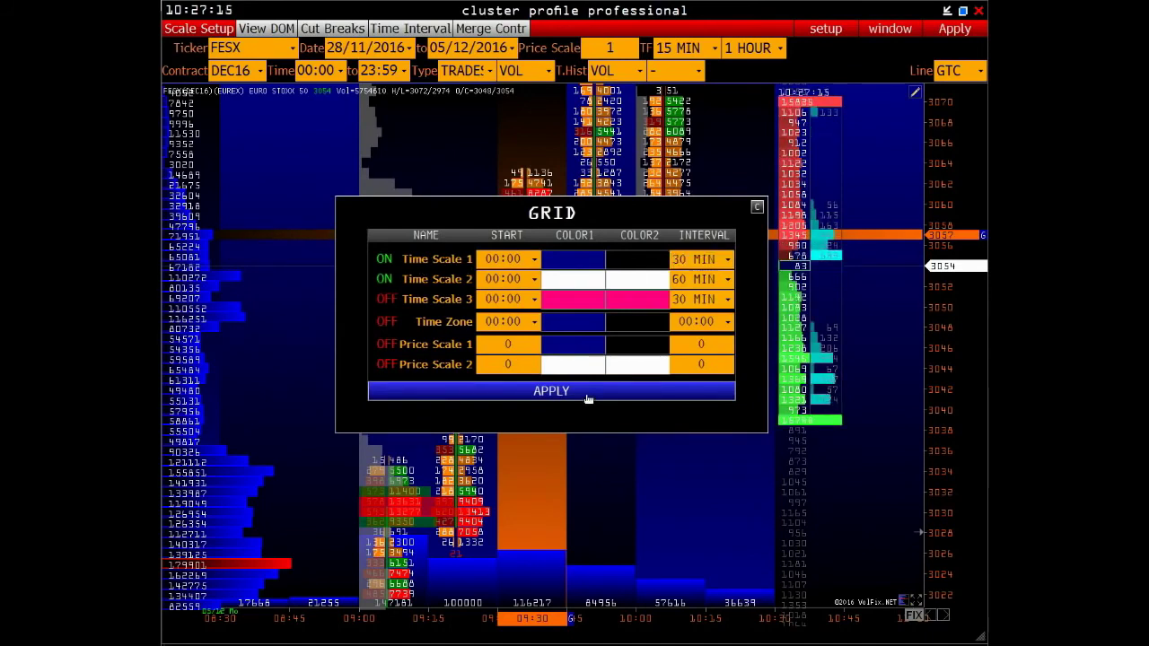
pyautogui.click(588, 392)
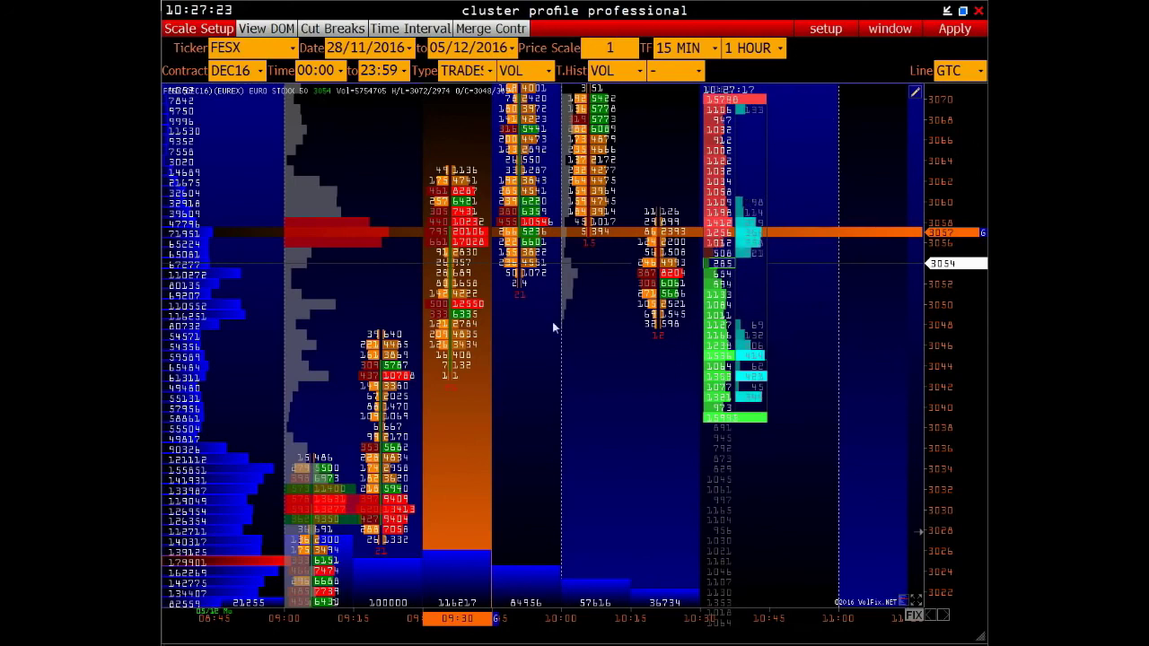
# View the chart's Color Settings for clusters, profiles, fonts and histograms, and close them without applying changes.
pyautogui.rightClick(451, 155)
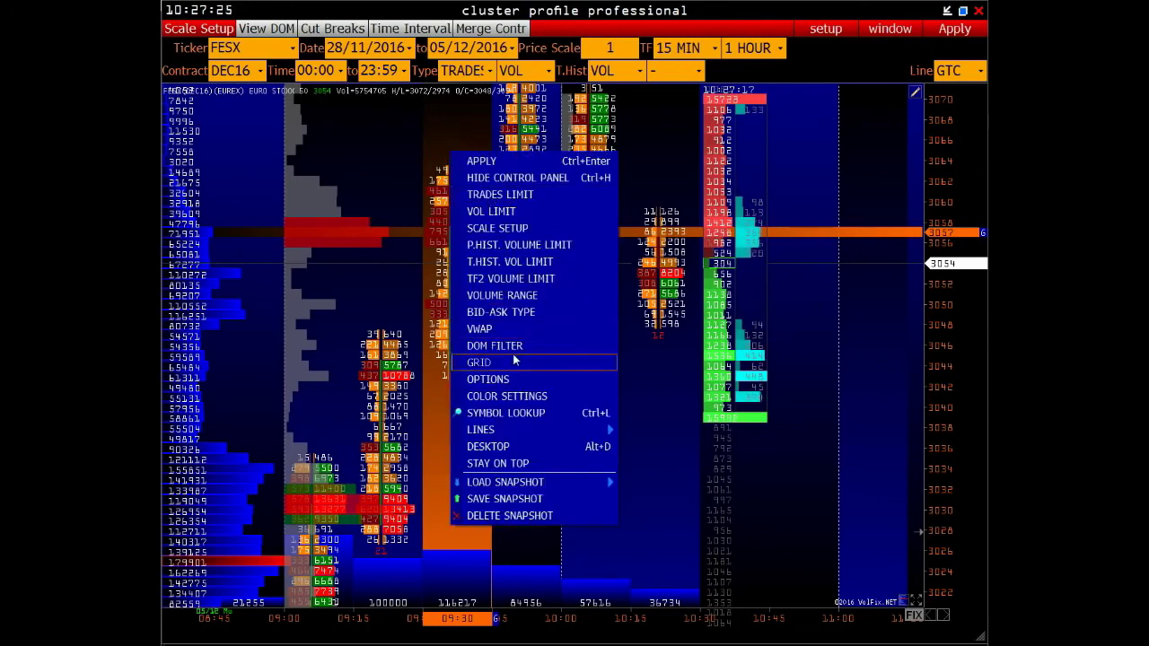
pyautogui.rightClick(506, 257)
pyautogui.click(557, 497)
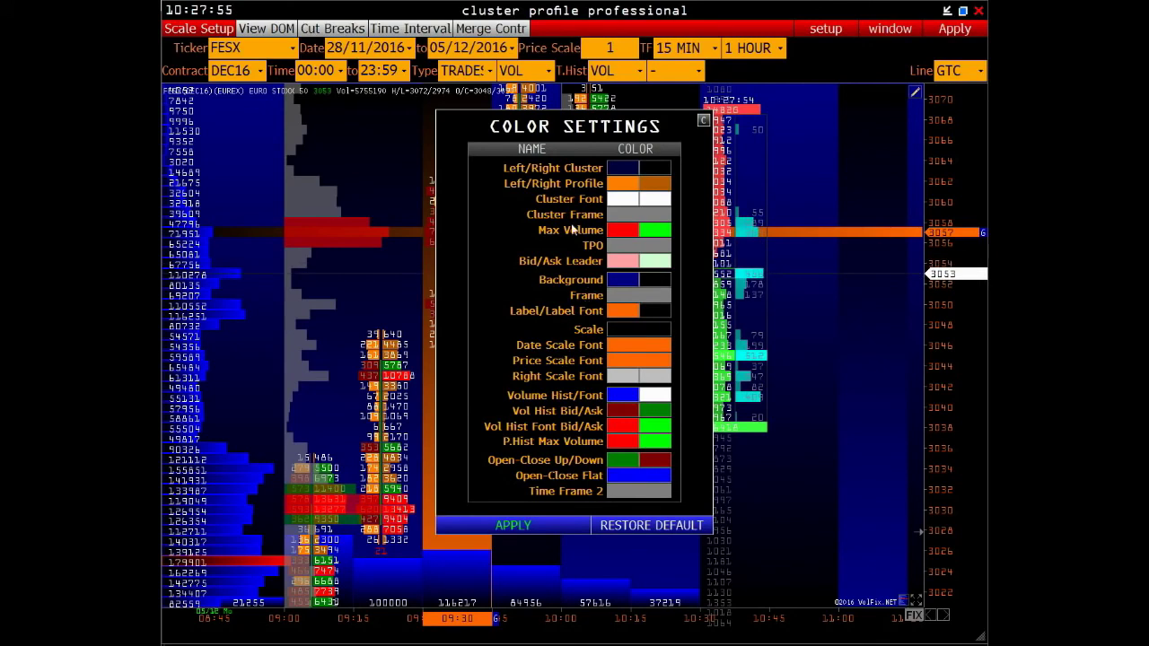
pyautogui.click(706, 122)
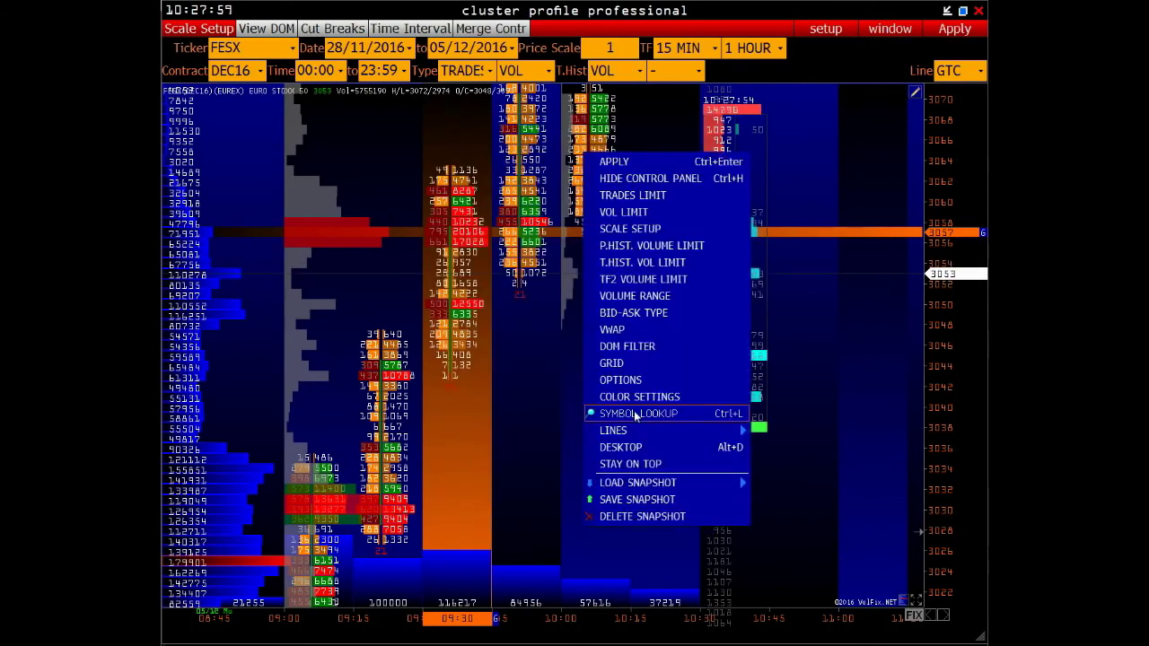
# Find E-mini S&P 500 (ES) in Symbol Lookup using the description "s&p", load it into the chart and close the lookup.
pyautogui.click(643, 413)
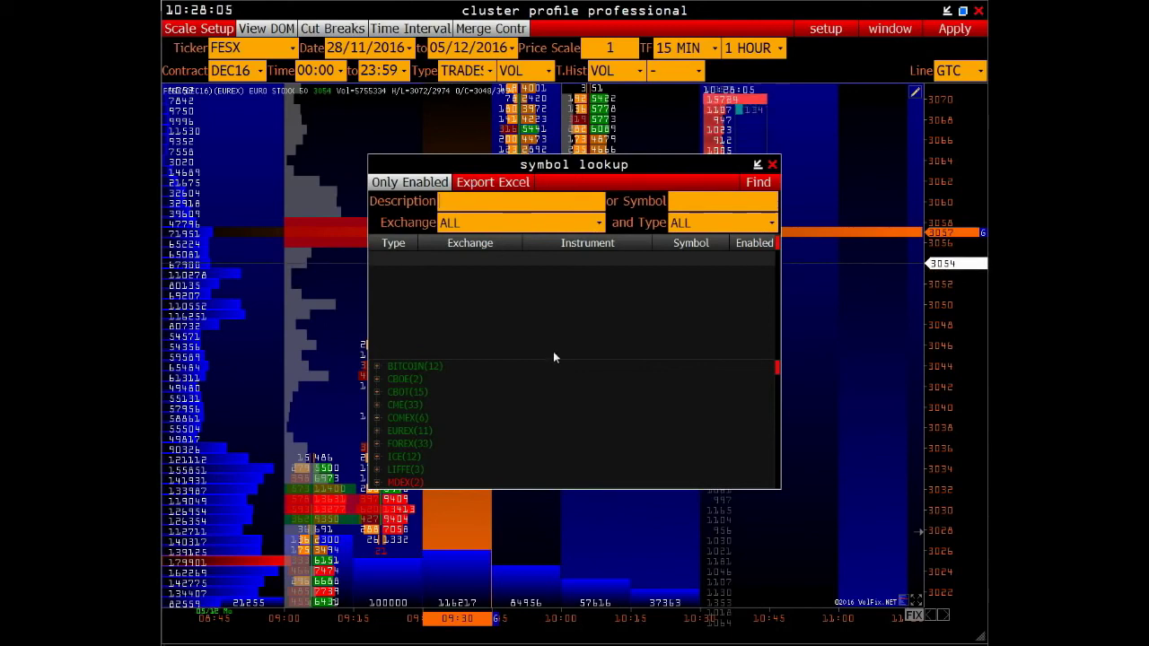
pyautogui.write('s&p')
pyautogui.click(761, 183)
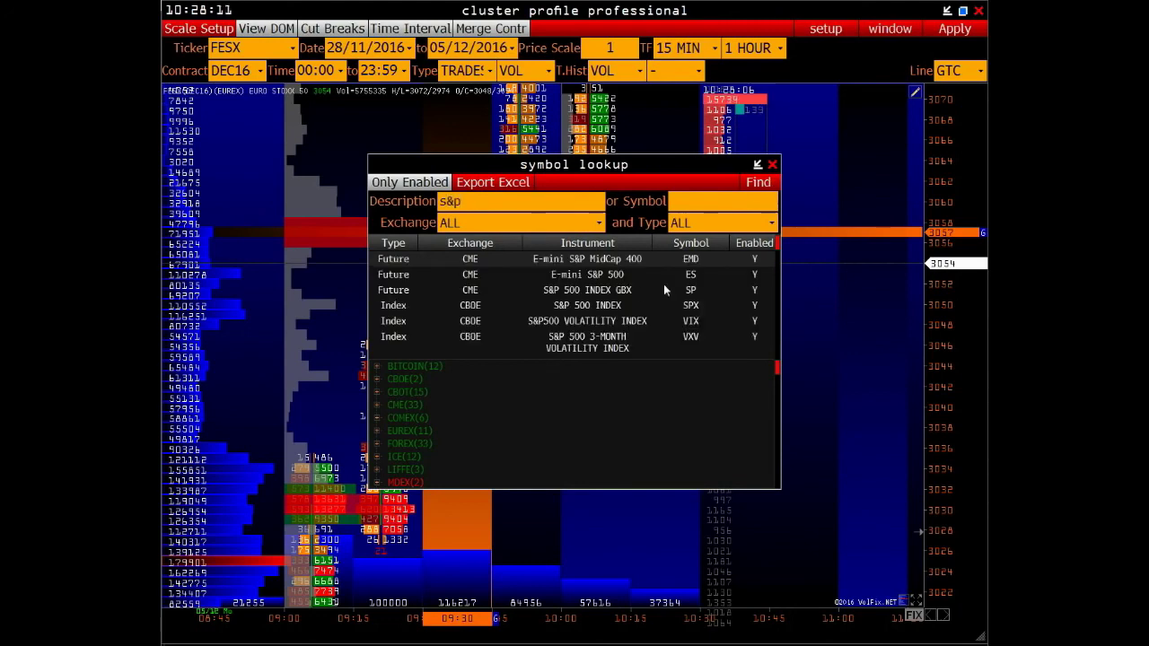
pyautogui.scroll(-3, 583, 288)
pyautogui.scroll(3, 588, 291)
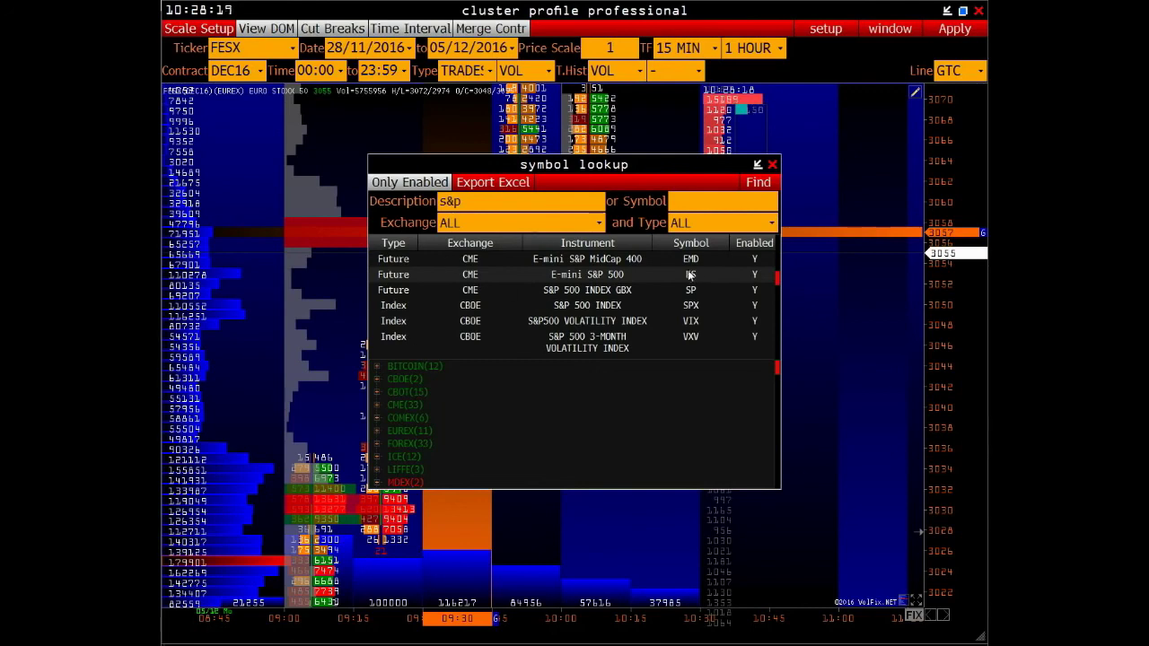
pyautogui.doubleClick(608, 276)
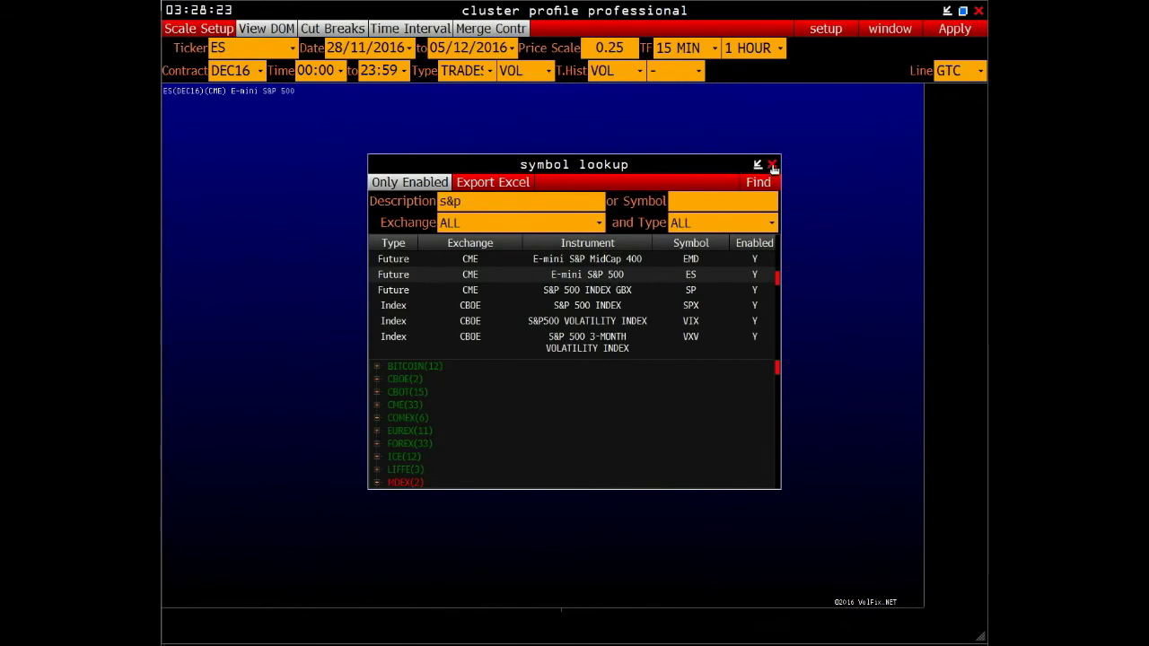
pyautogui.click(771, 169)
# View the chart's Lines commands for copying, pasting and deleting, and open and close the Desktop window.
pyautogui.rightClick(490, 505)
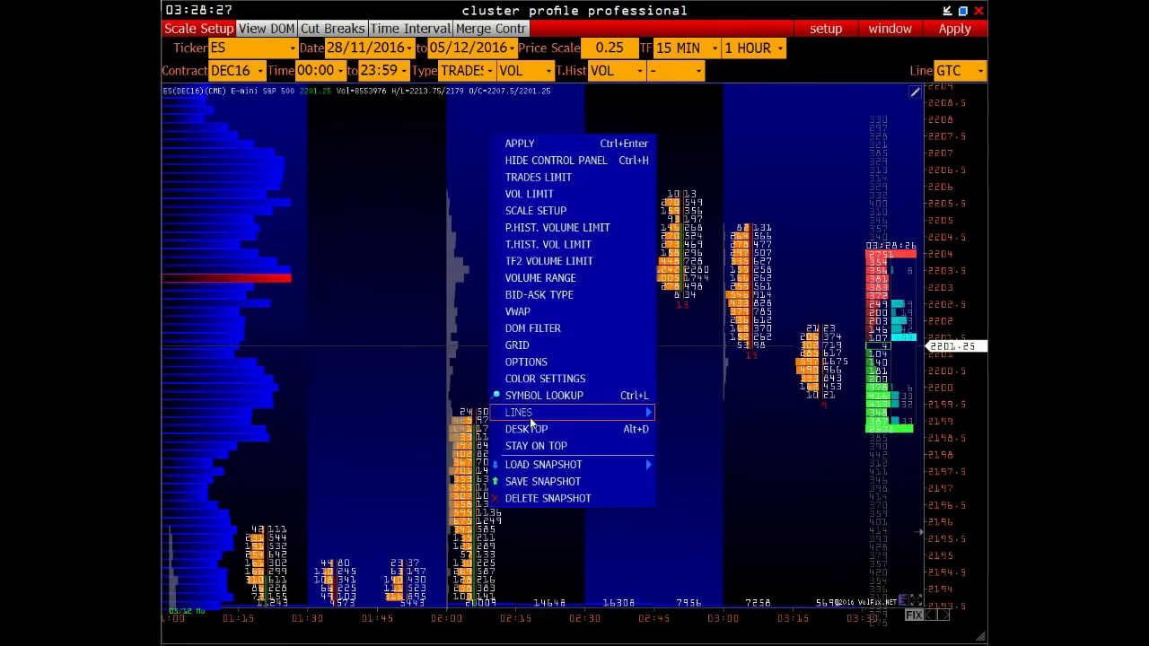
pyautogui.moveTo(531, 414)
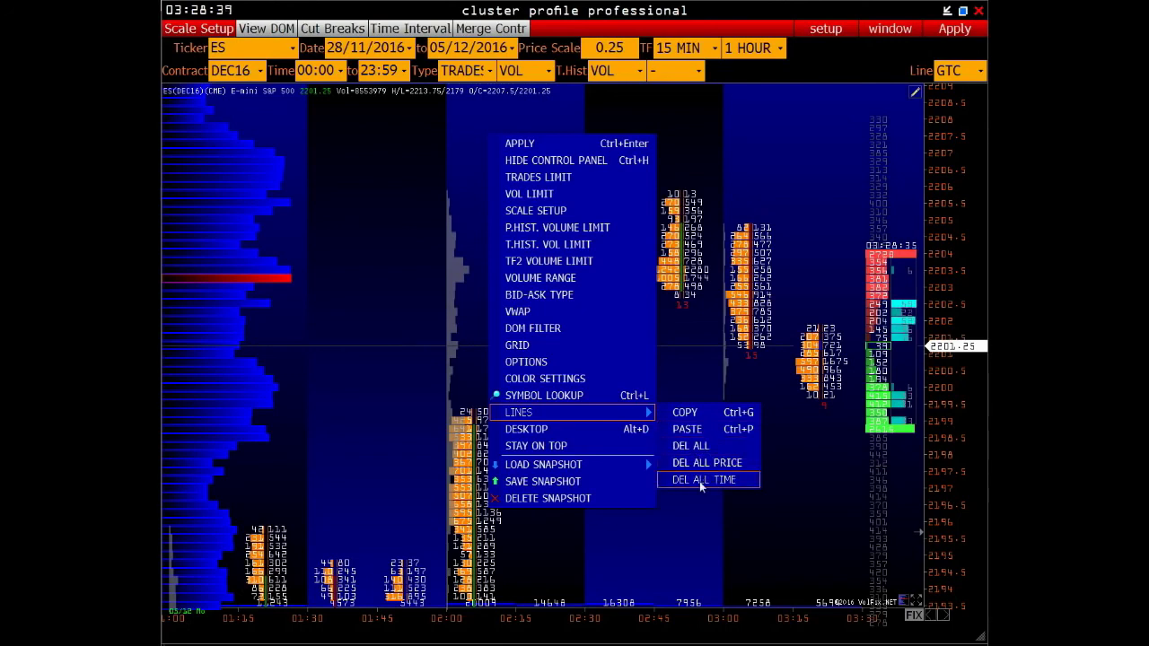
pyautogui.click(539, 430)
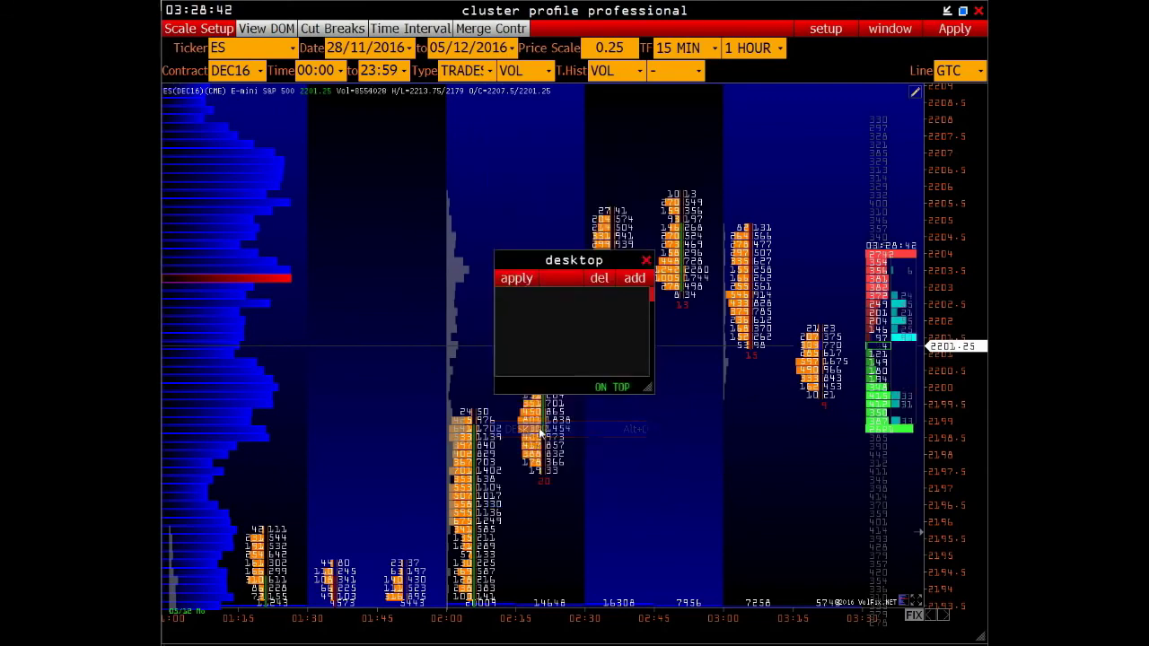
pyautogui.click(645, 260)
# Turn Stay on Top on for the chart window and switch it back off.
pyautogui.rightClick(520, 299)
pyautogui.click(574, 457)
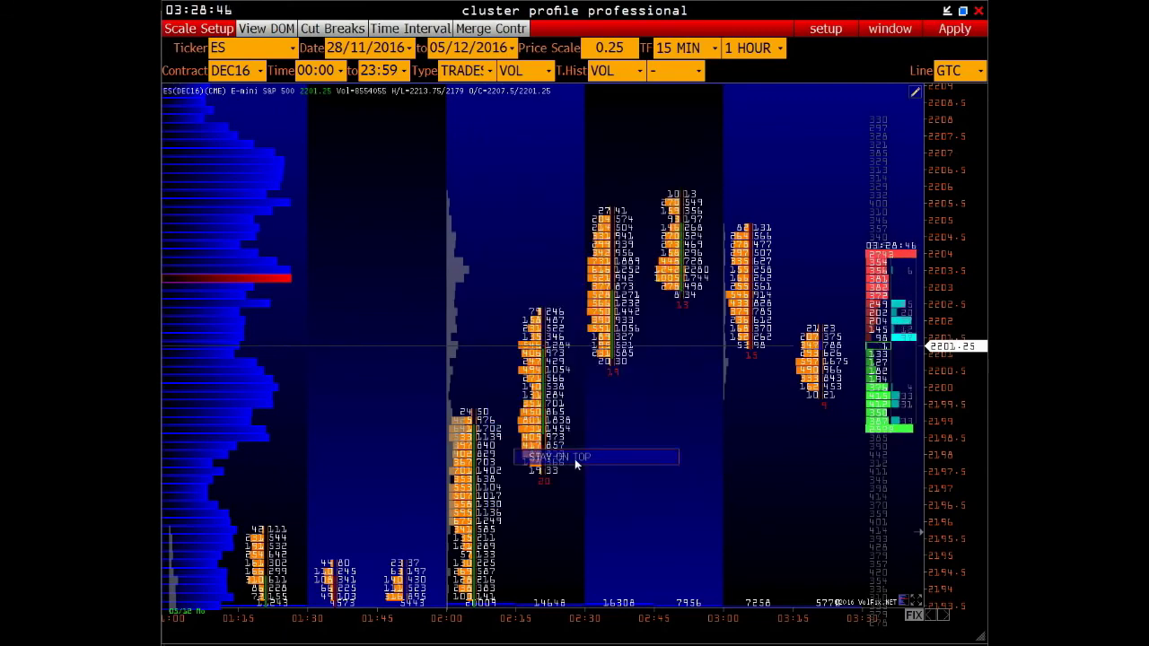
pyautogui.rightClick(450, 205)
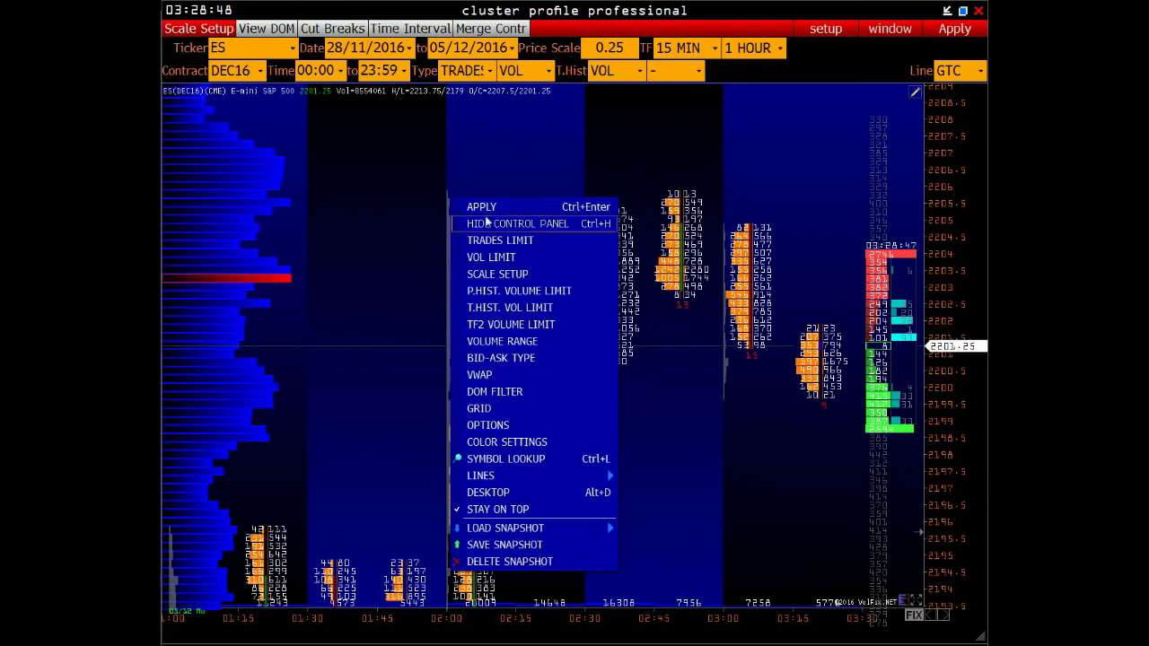
pyautogui.click(539, 510)
# View the chart's commands for loading, saving and deleting snapshots without choosing any.
pyautogui.rightClick(568, 261)
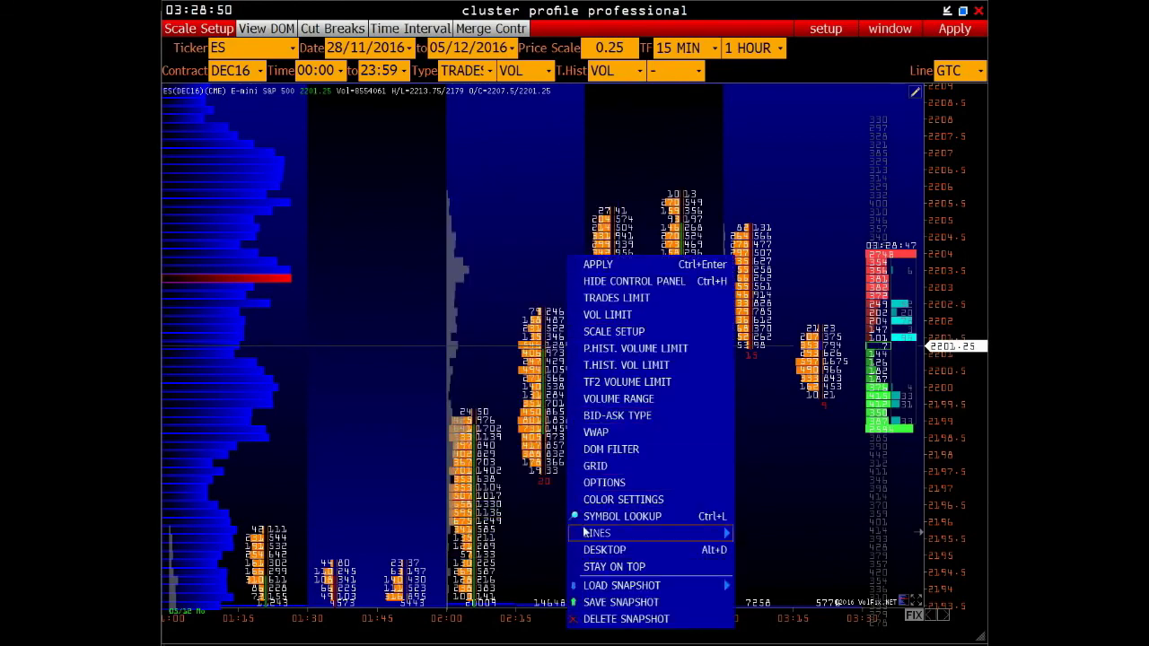
pyautogui.moveTo(602, 585)
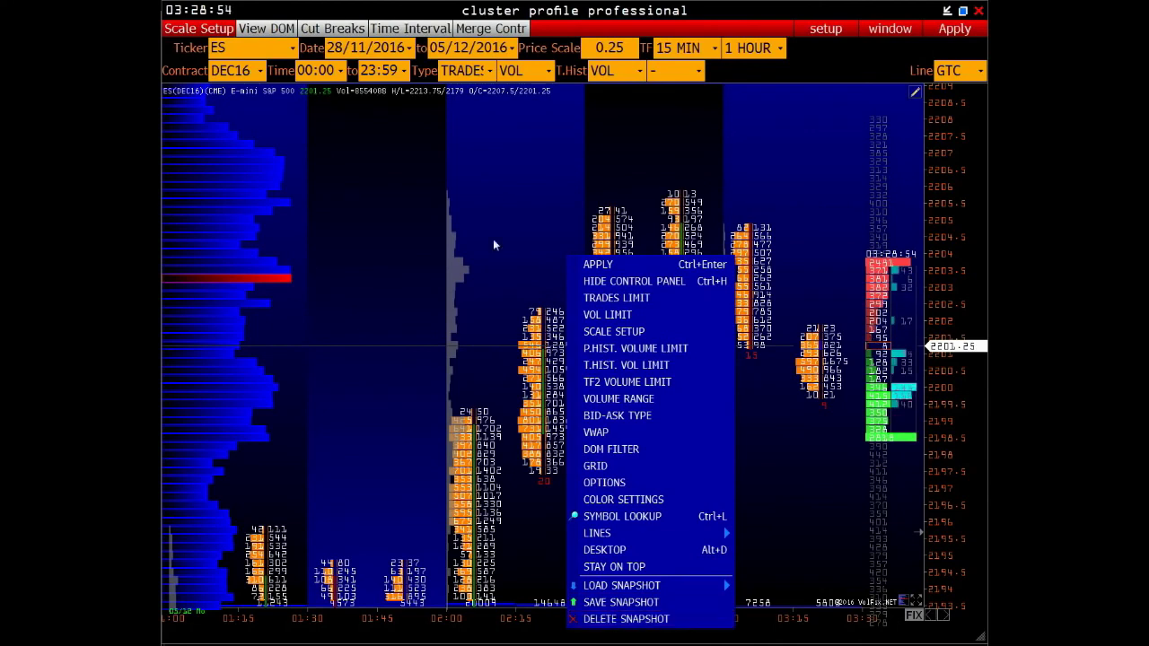
pyautogui.click(491, 167)
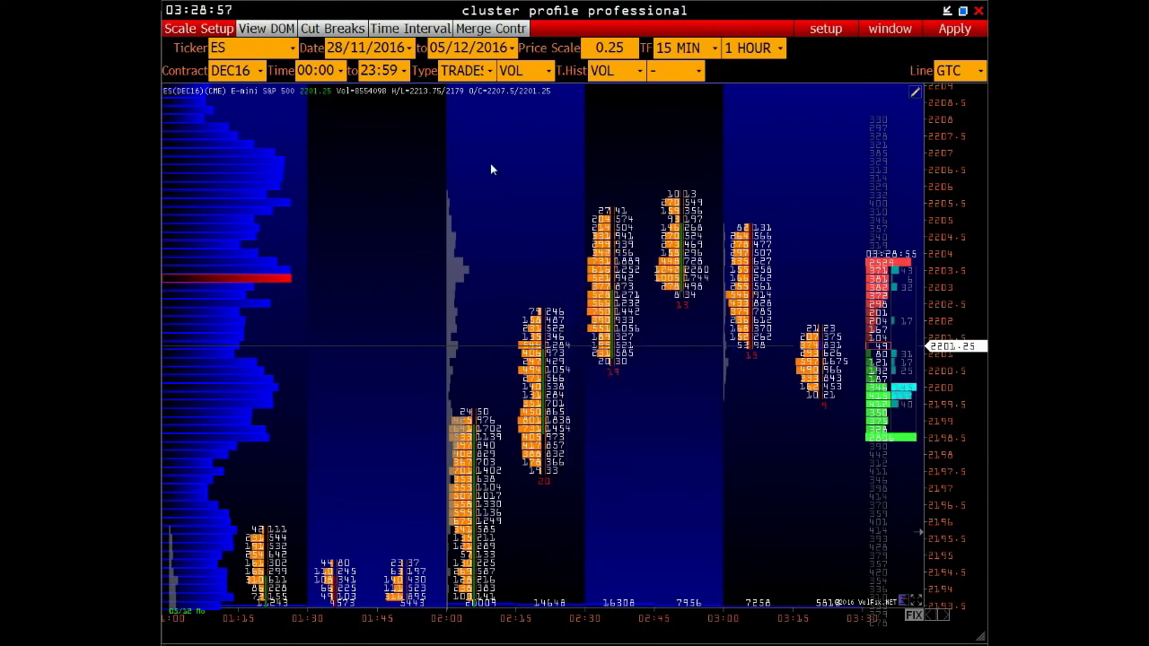